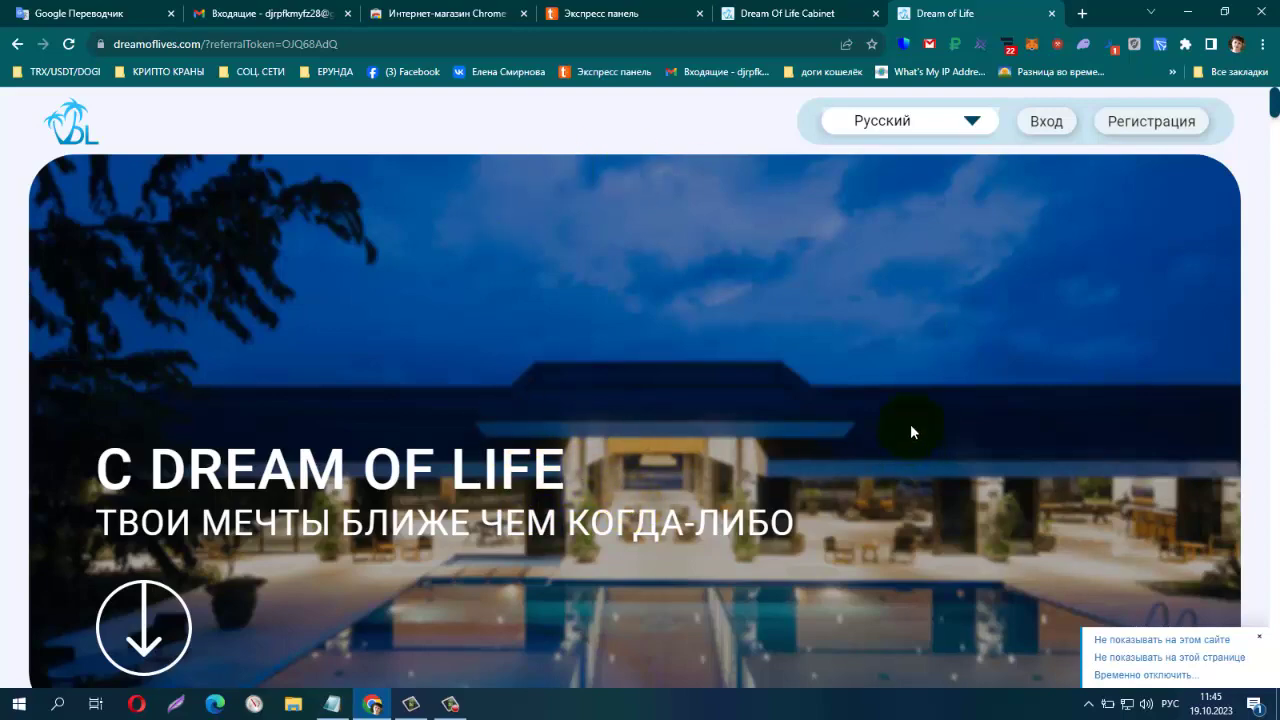
# Review the Dream of Life landing page's sections on the site, earning, the partner programme and cryptocurrency
pyautogui.scroll(-6, 915, 396)
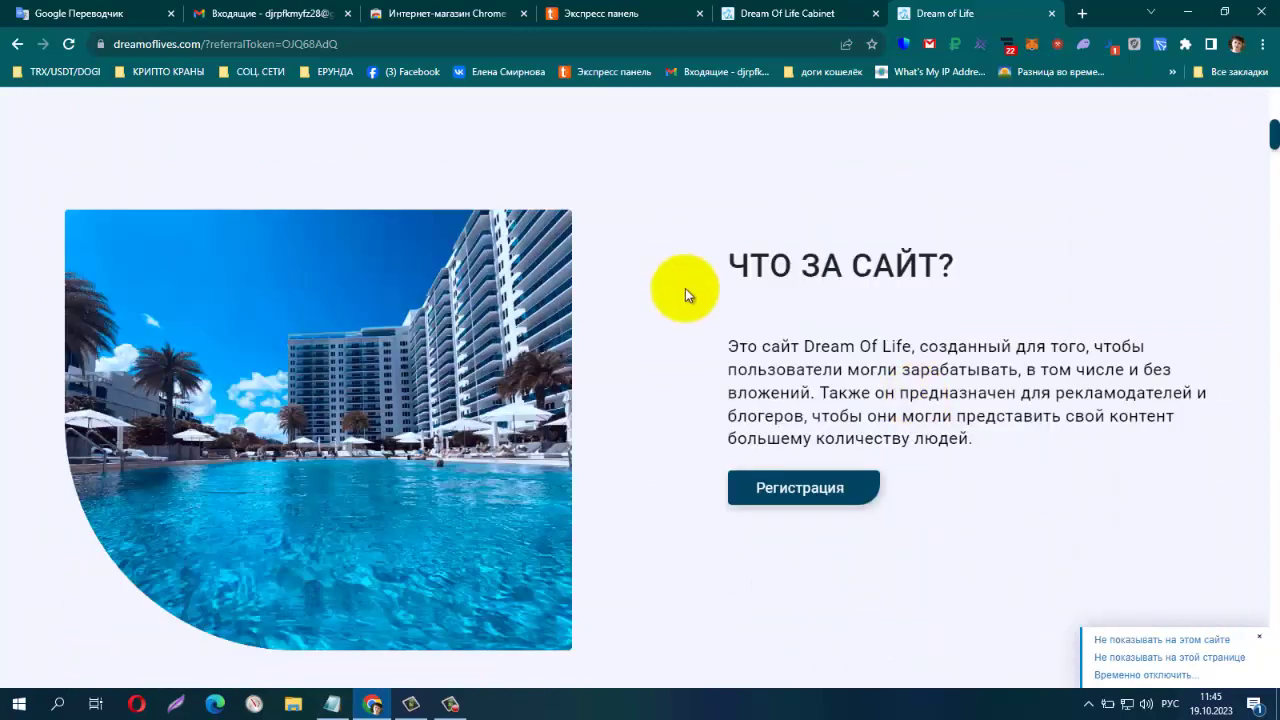
pyautogui.scroll(-5, 1057, 360)
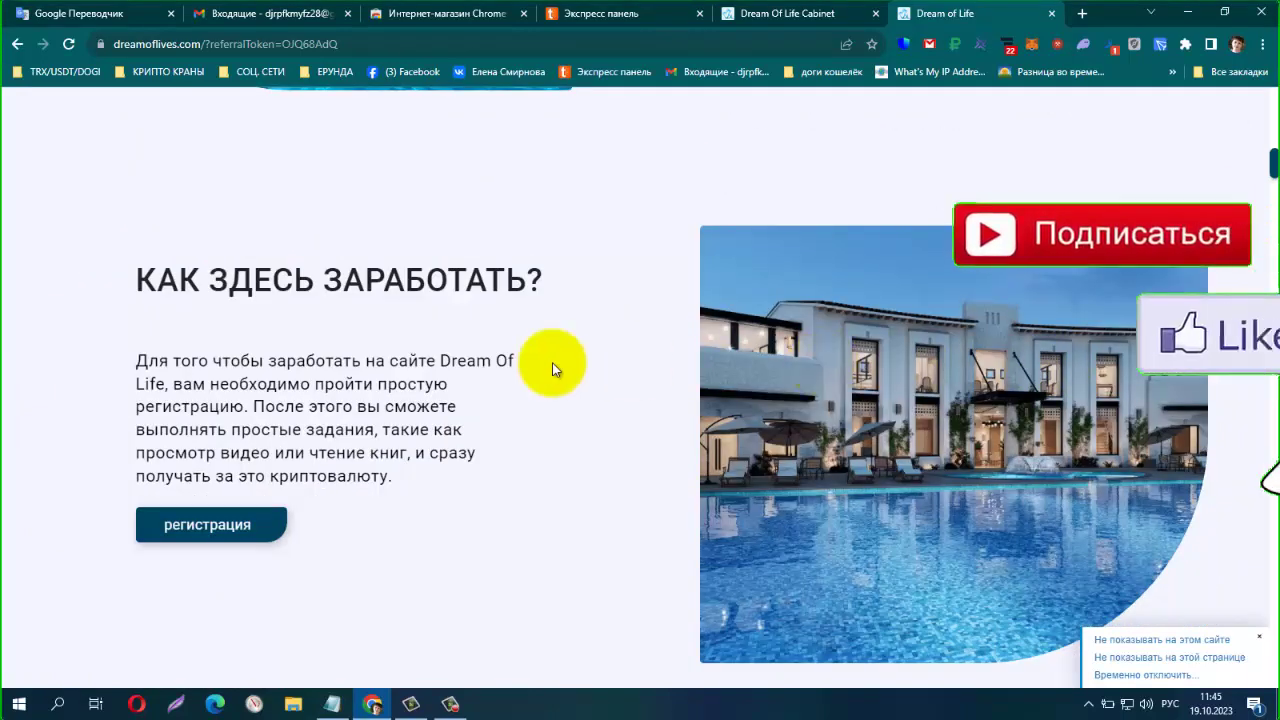
pyautogui.scroll(-5, 828, 356)
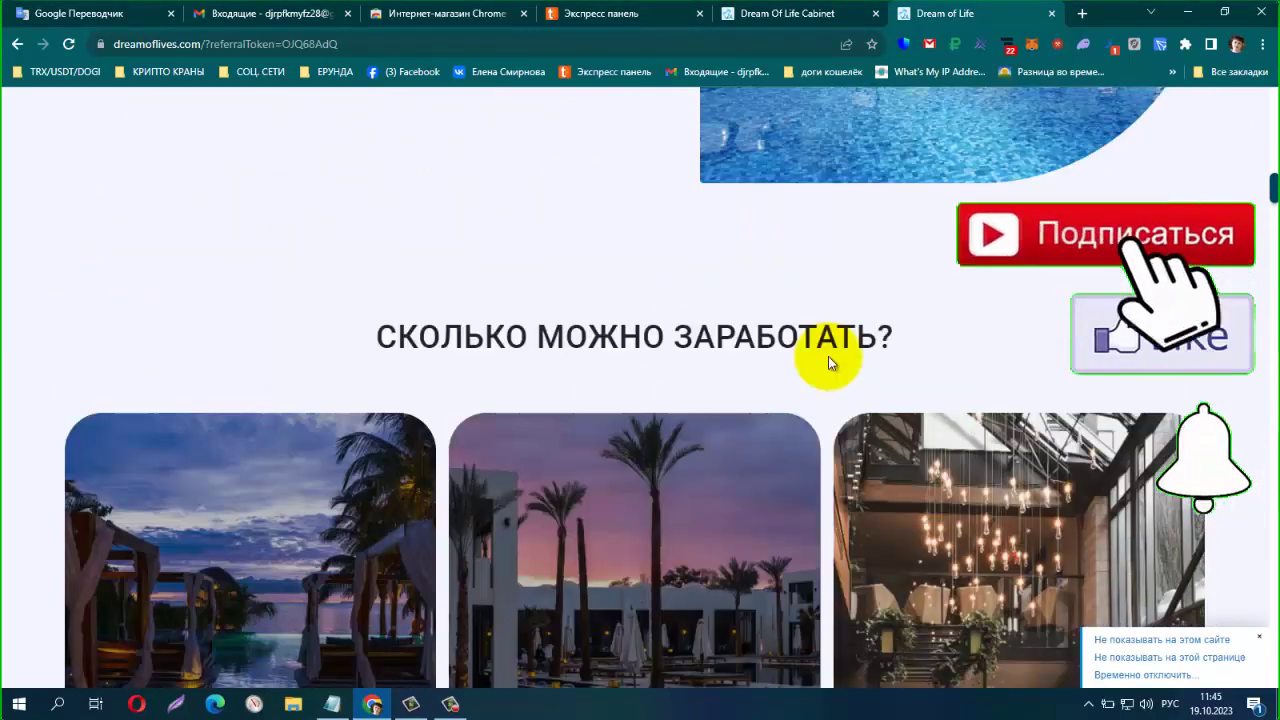
pyautogui.scroll(-3, 963, 278)
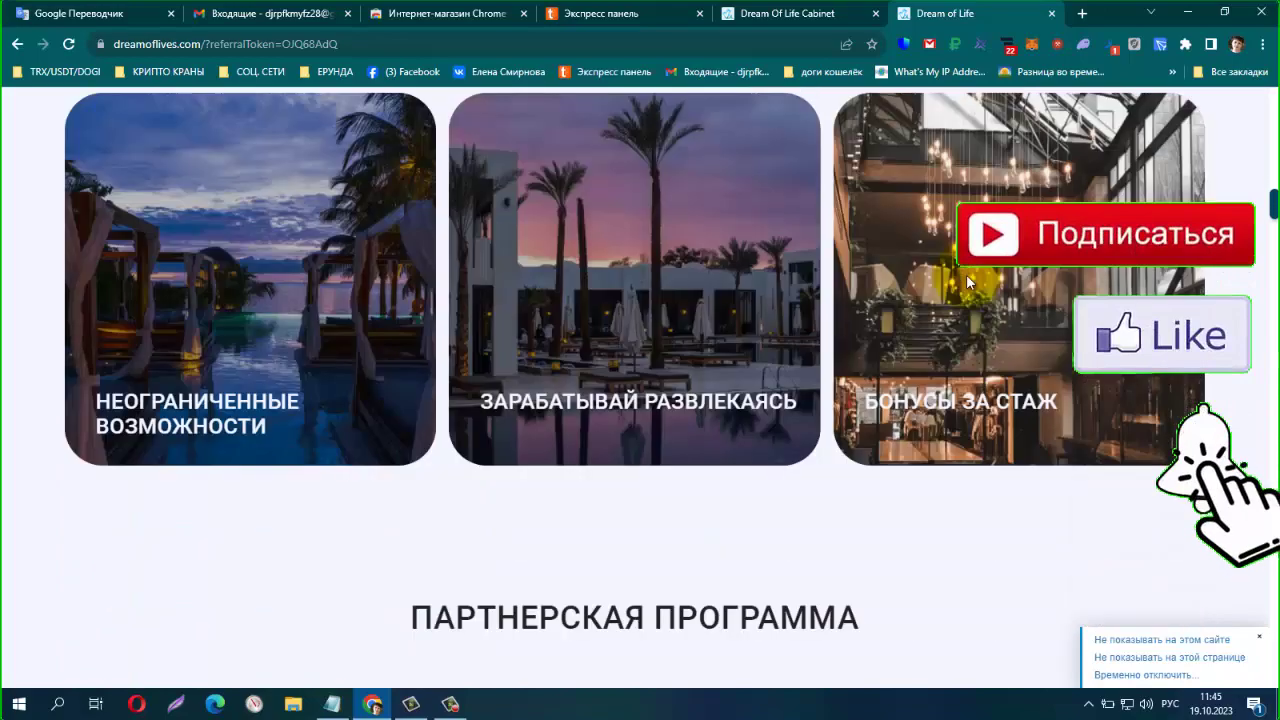
pyautogui.scroll(-12, 966, 274)
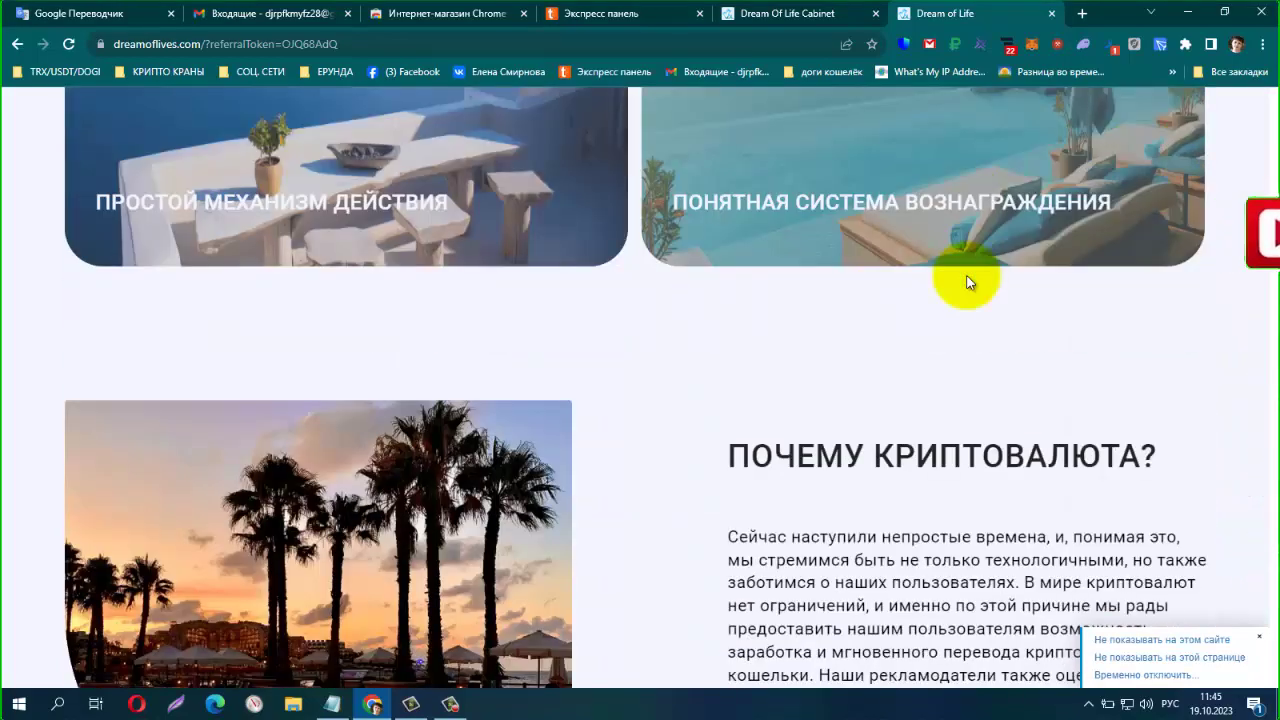
pyautogui.scroll(15, 968, 276)
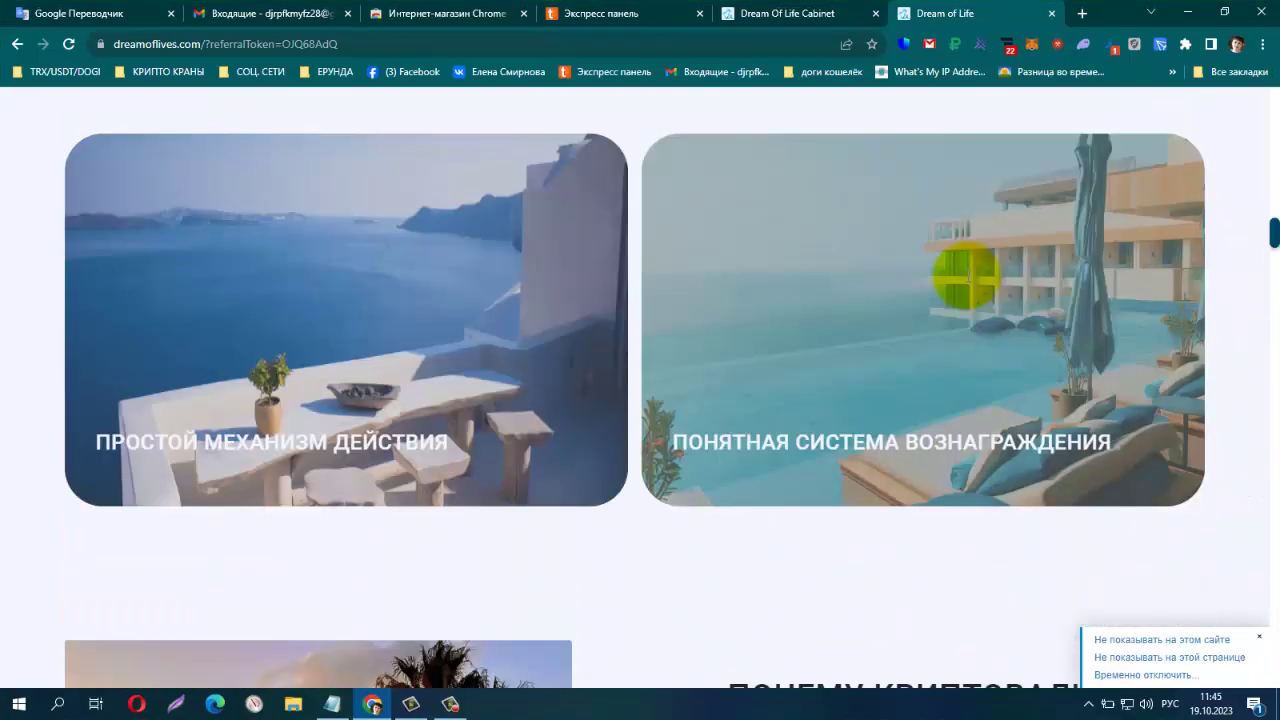
pyautogui.scroll(10, 960, 272)
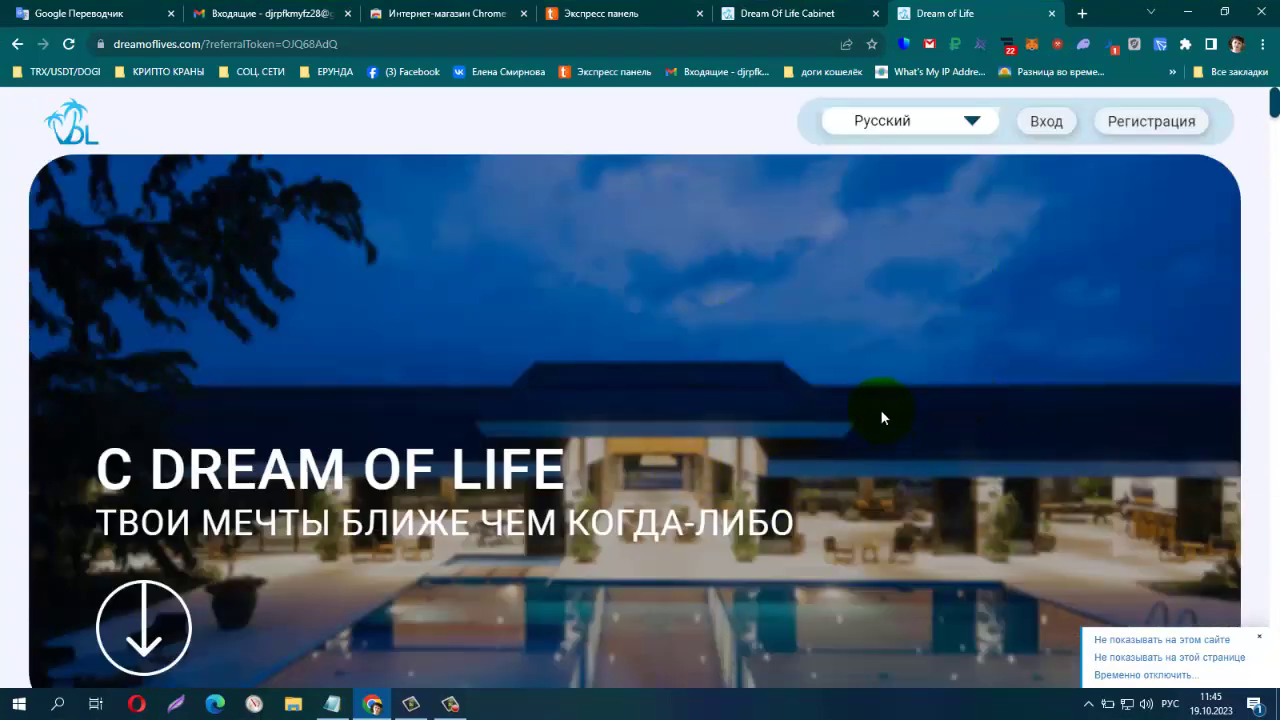
# Open the Dream of Life registration form and review its fields down to the sponsor's email
pyautogui.click(1152, 123)
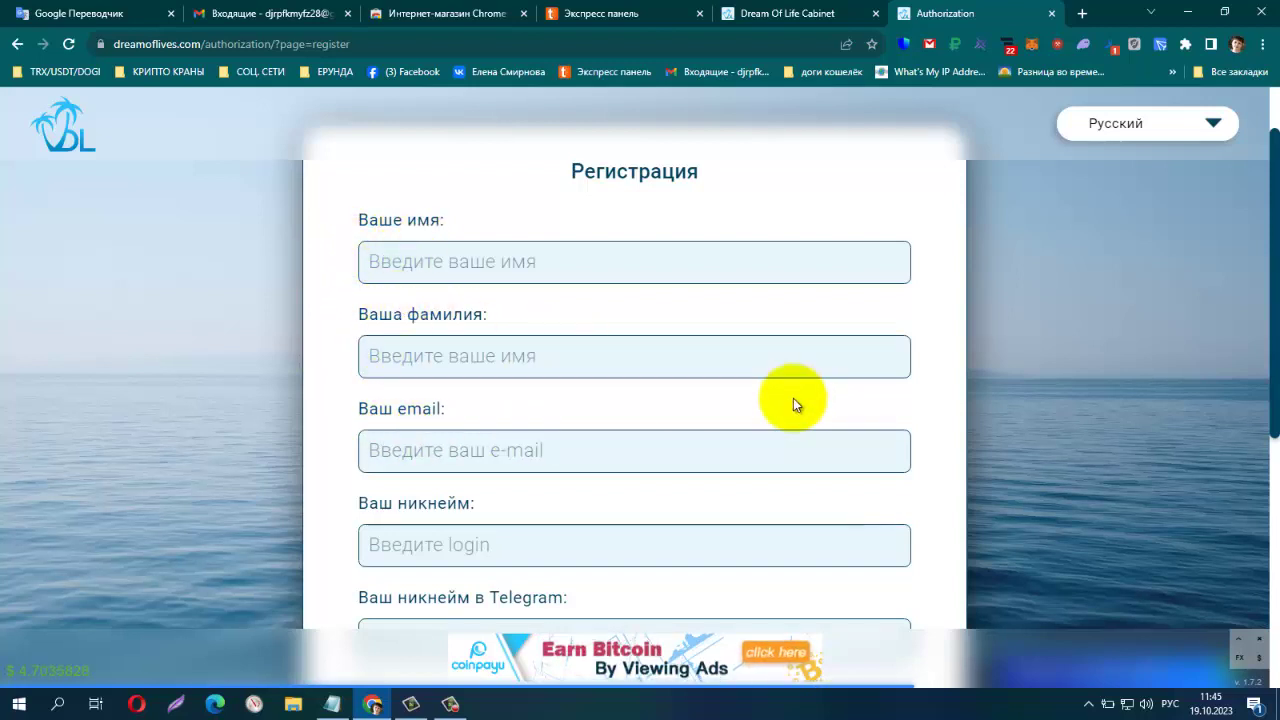
pyautogui.scroll(-2, 793, 398)
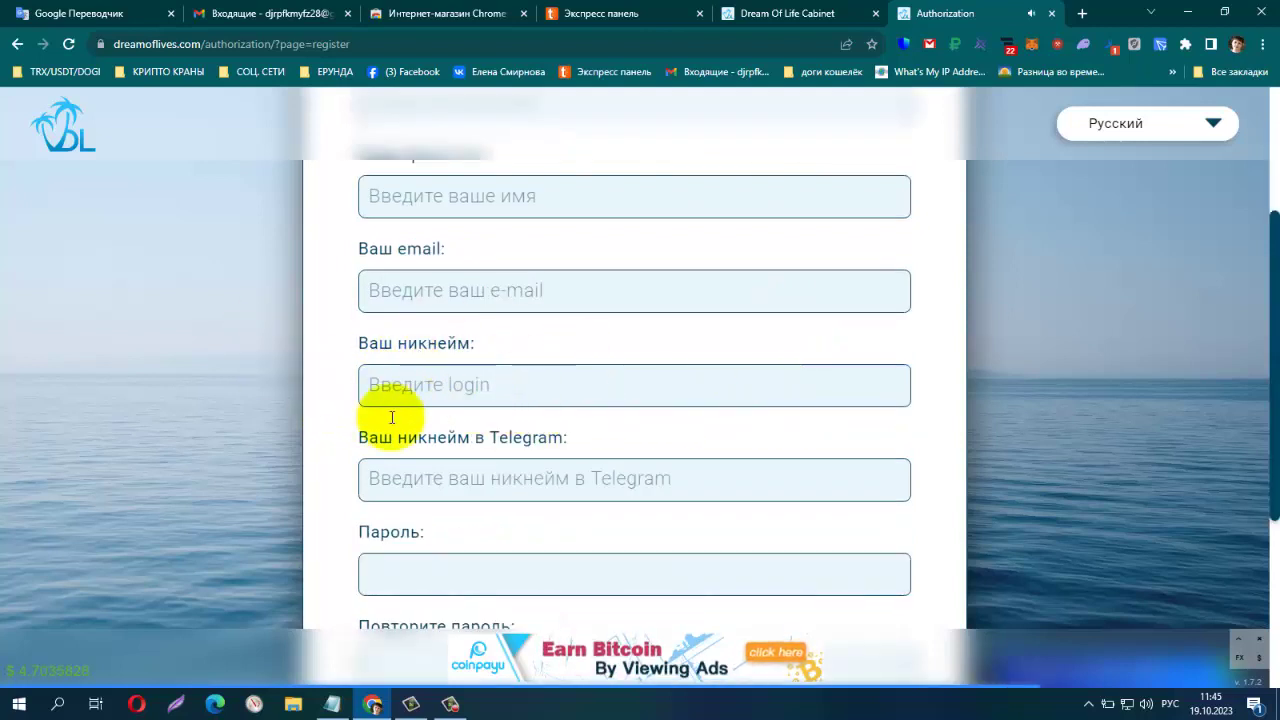
pyautogui.scroll(-2, 386, 420)
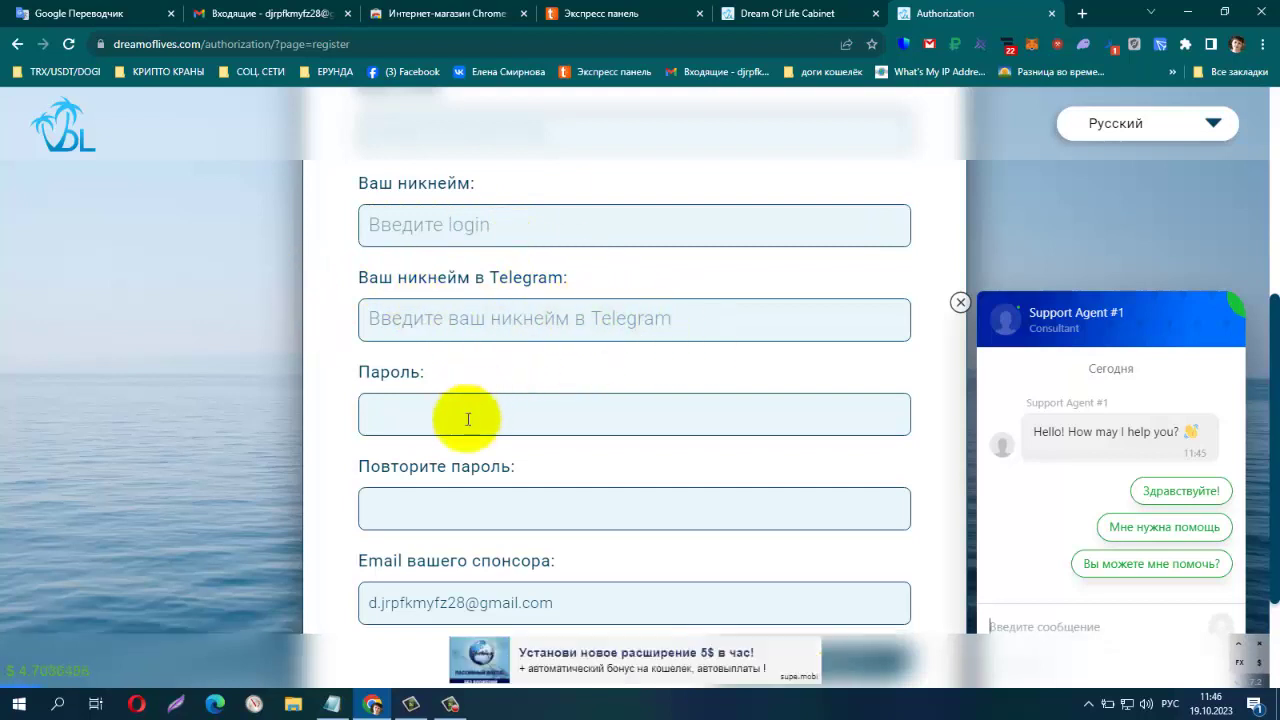
pyautogui.scroll(-2, 449, 497)
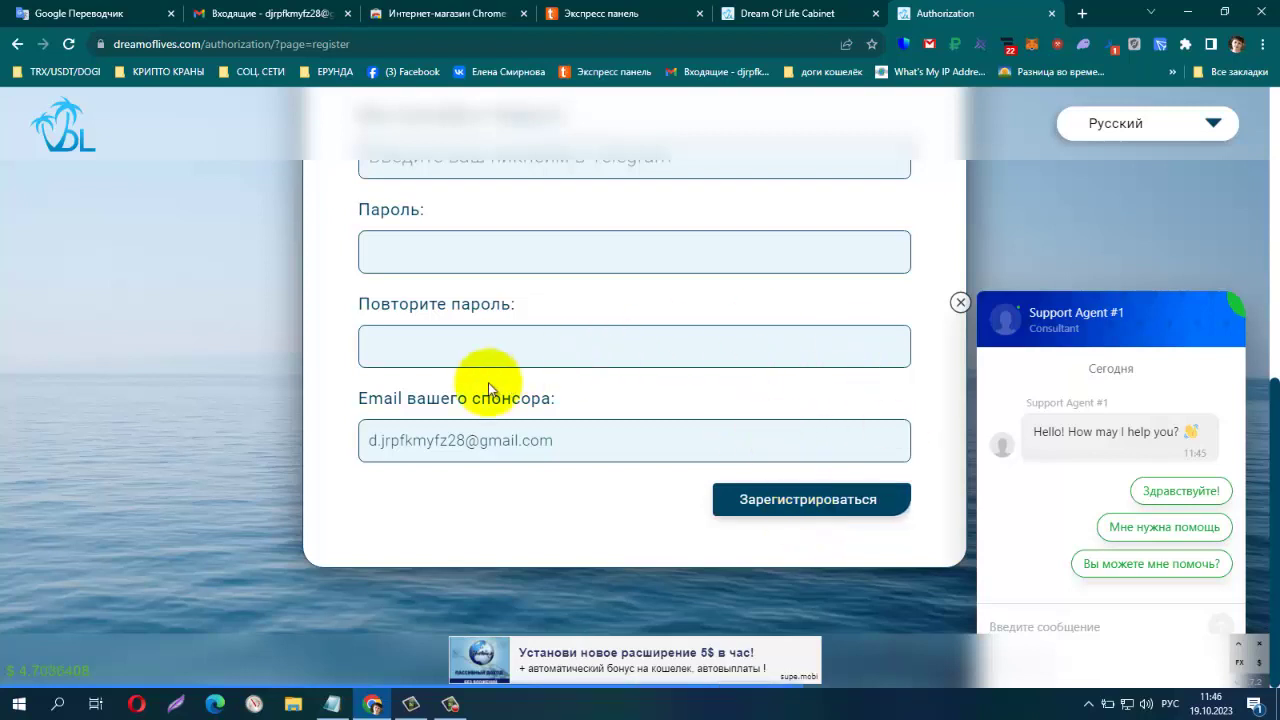
# Close the registration page and dismiss the support chat and the advertising overlay in the user cabinet
pyautogui.click(1051, 14)
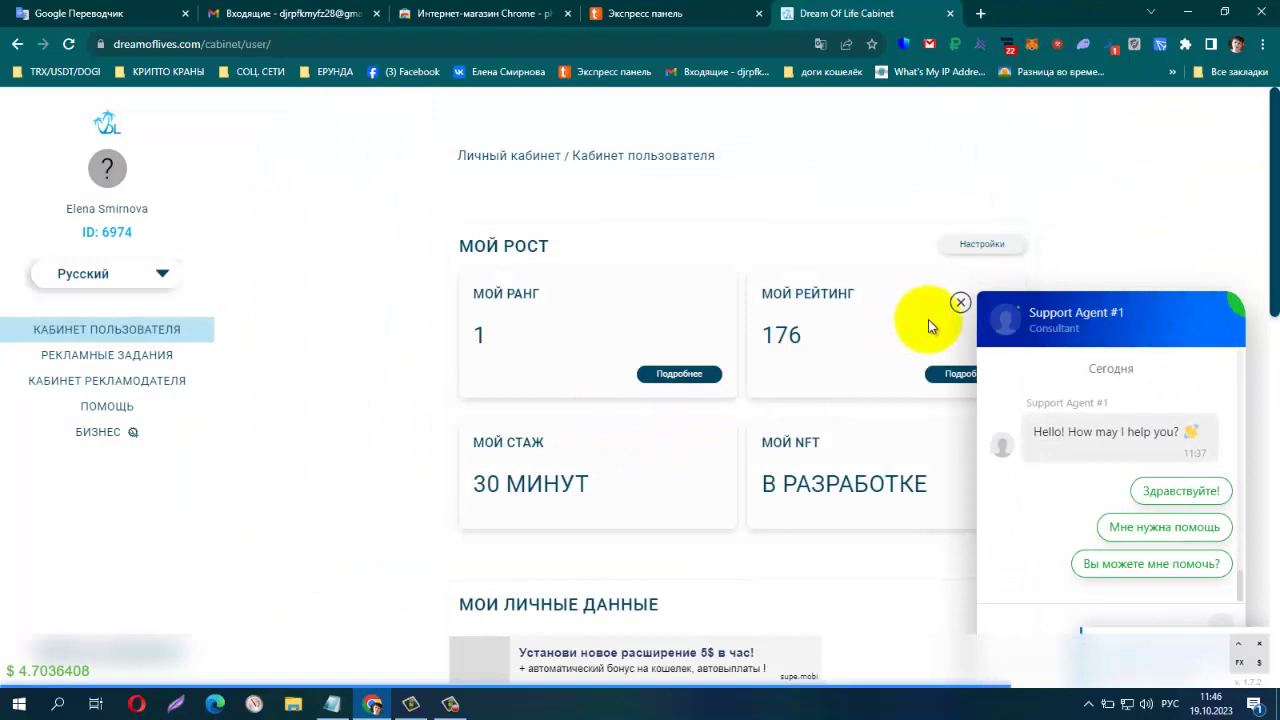
pyautogui.click(959, 304)
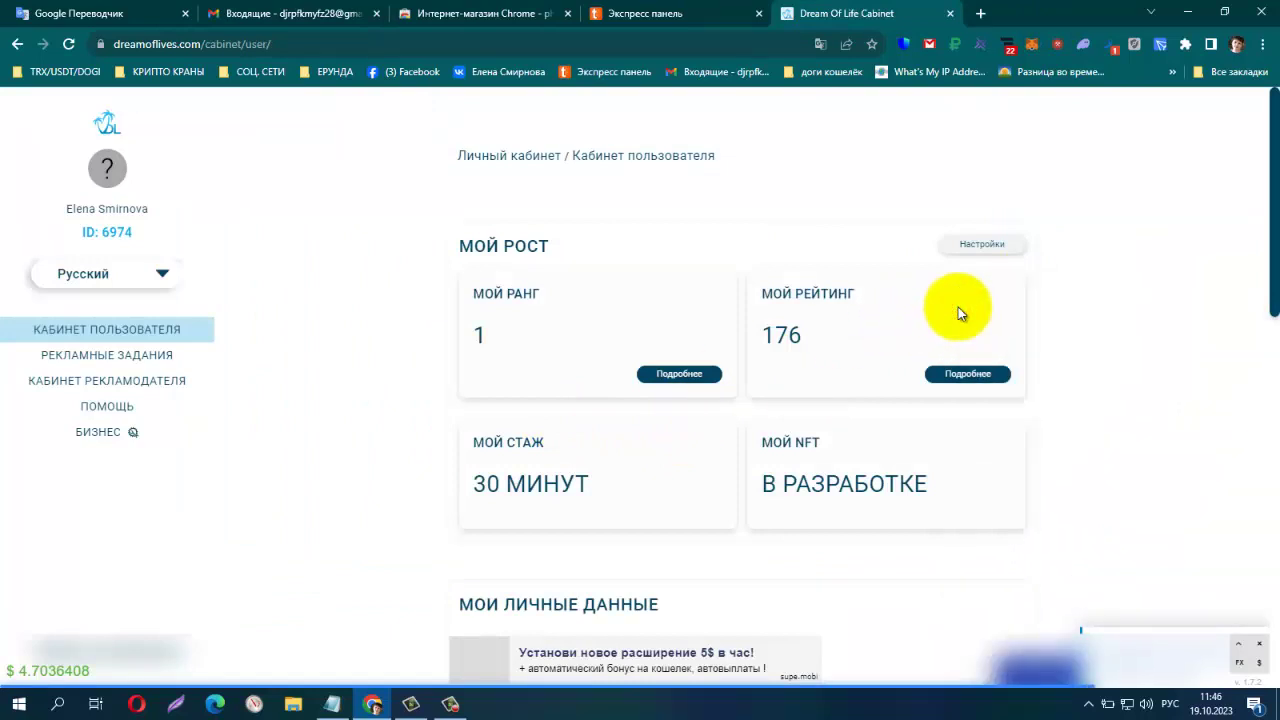
pyautogui.click(1260, 643)
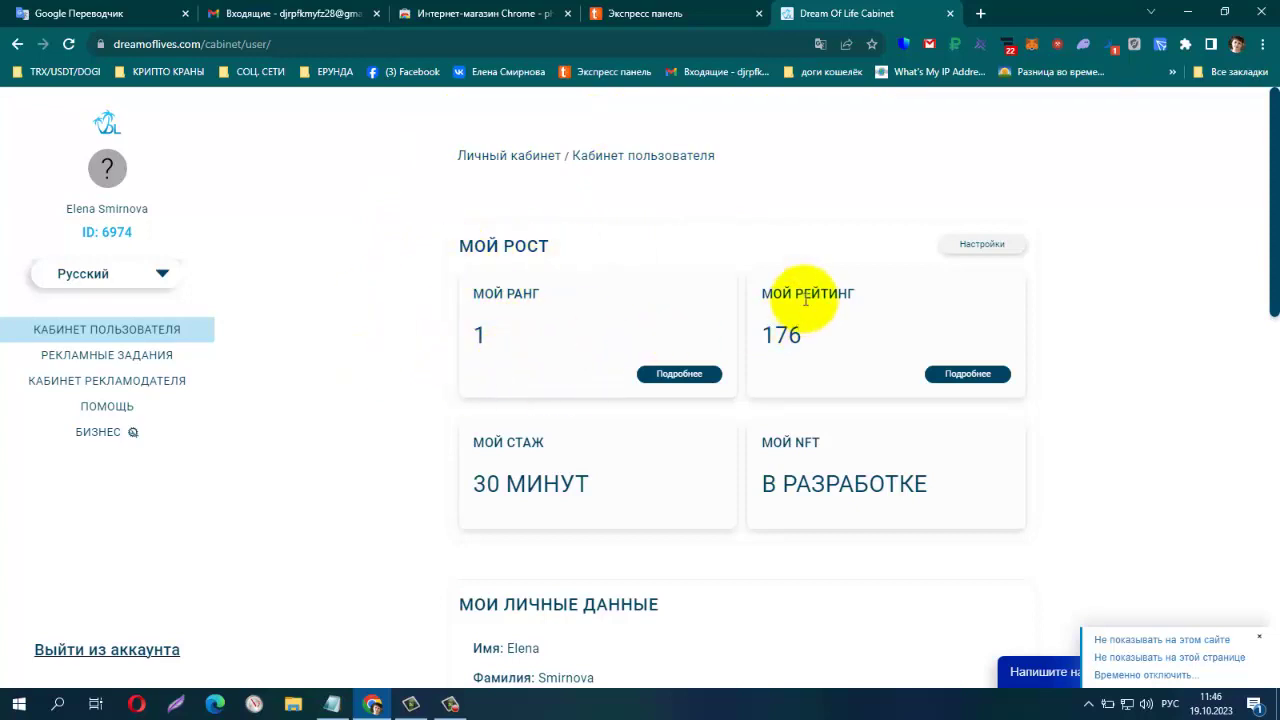
# Review the account's growth cards and personal data in the user cabinet
pyautogui.scroll(-1, 886, 332)
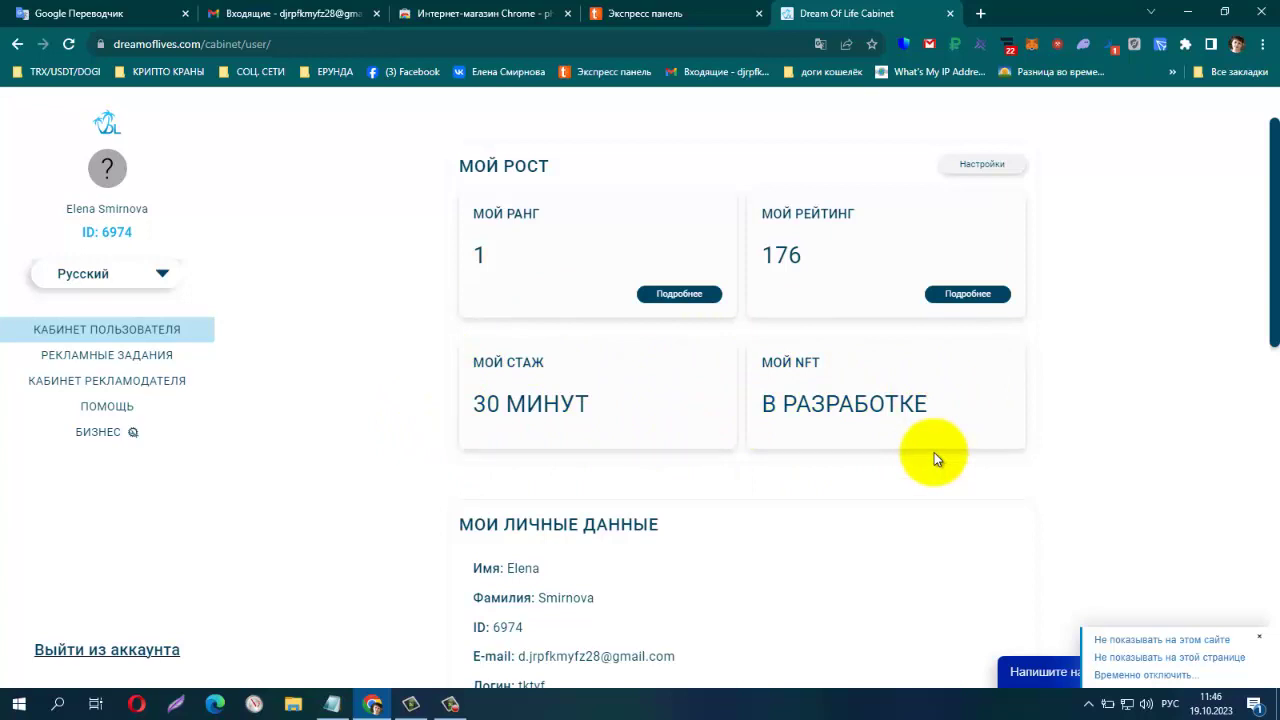
pyautogui.scroll(-1, 934, 452)
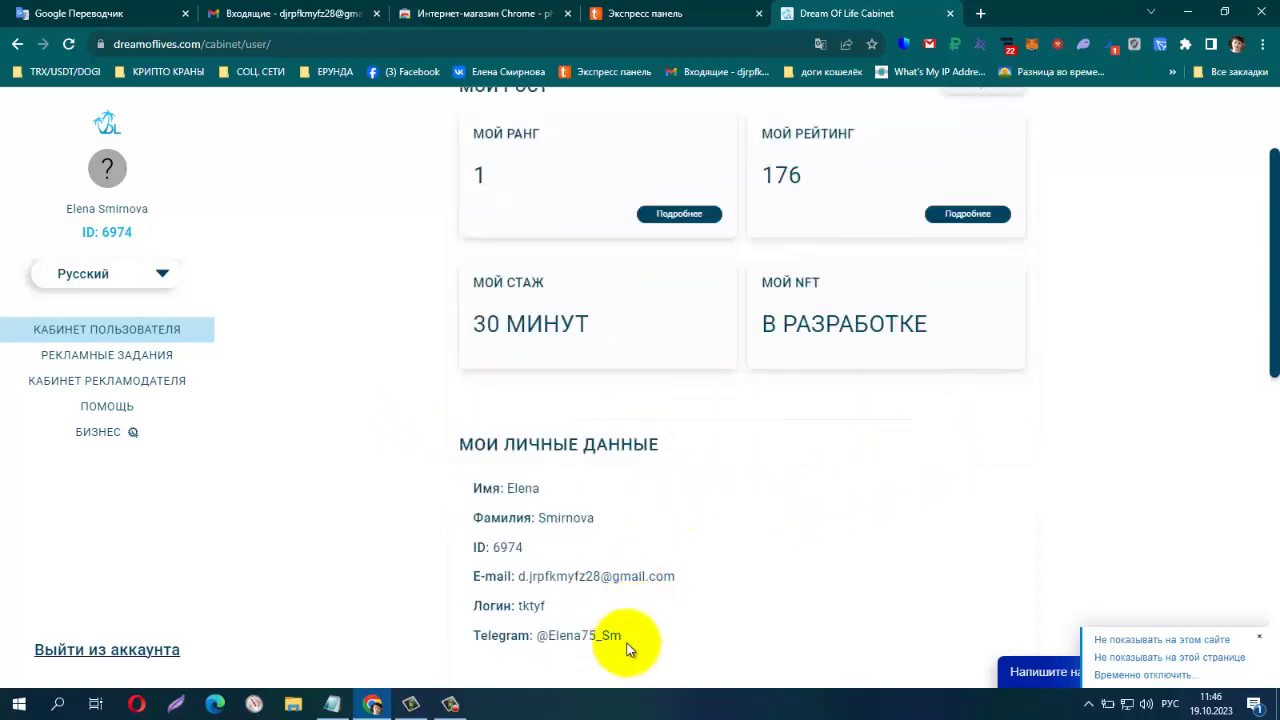
pyautogui.scroll(2, 620, 645)
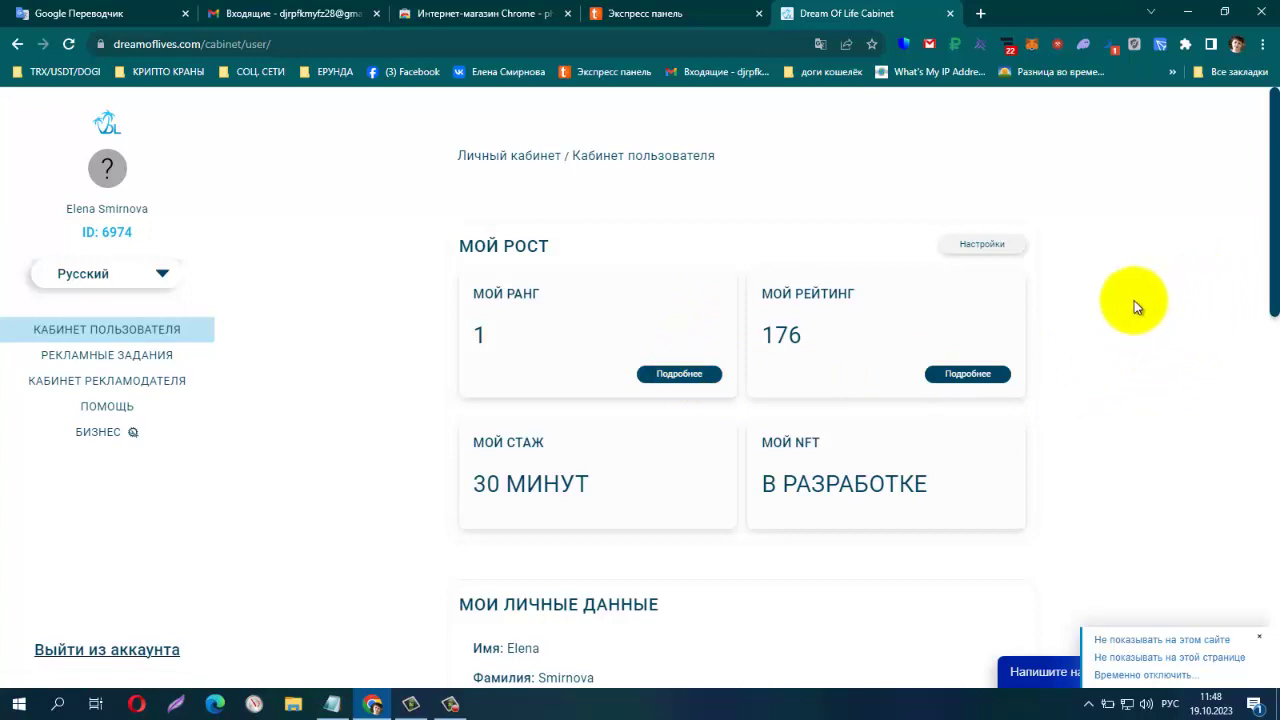
# Look at the Trust Wallet extension's unlock screen and switch to the Phantom search results in the Chrome Web Store
pyautogui.click(905, 46)
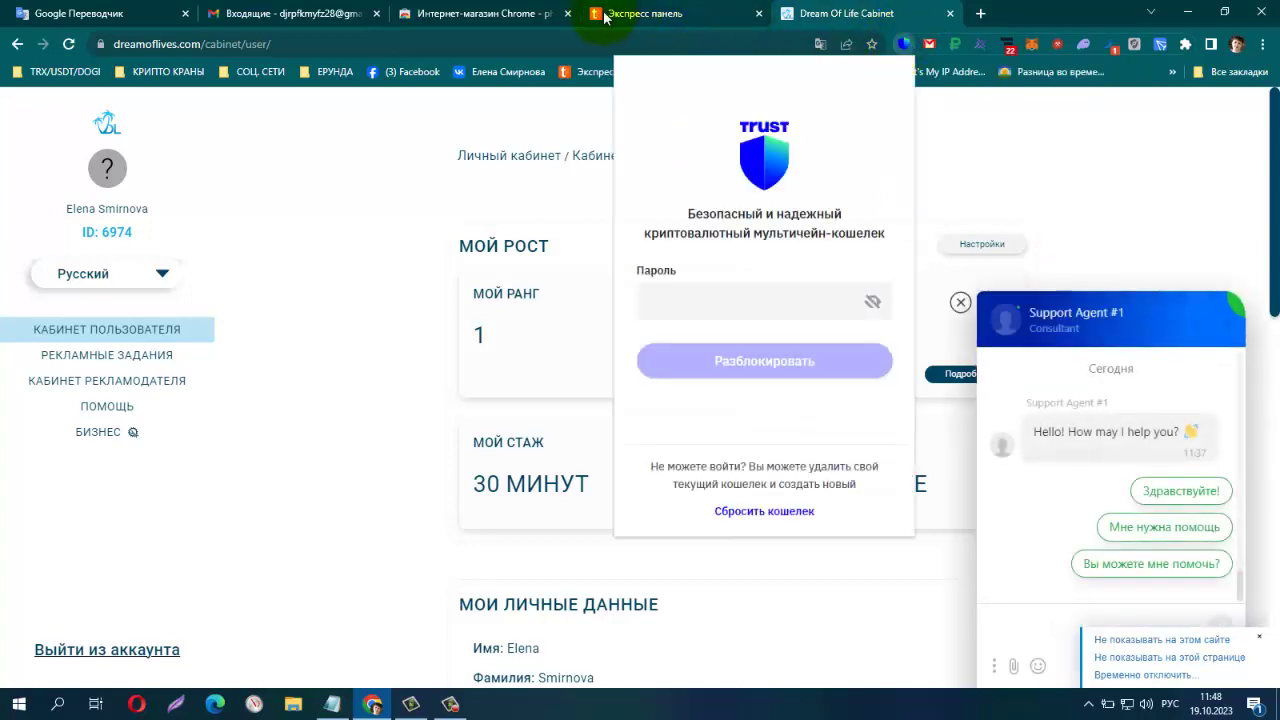
pyautogui.click(481, 17)
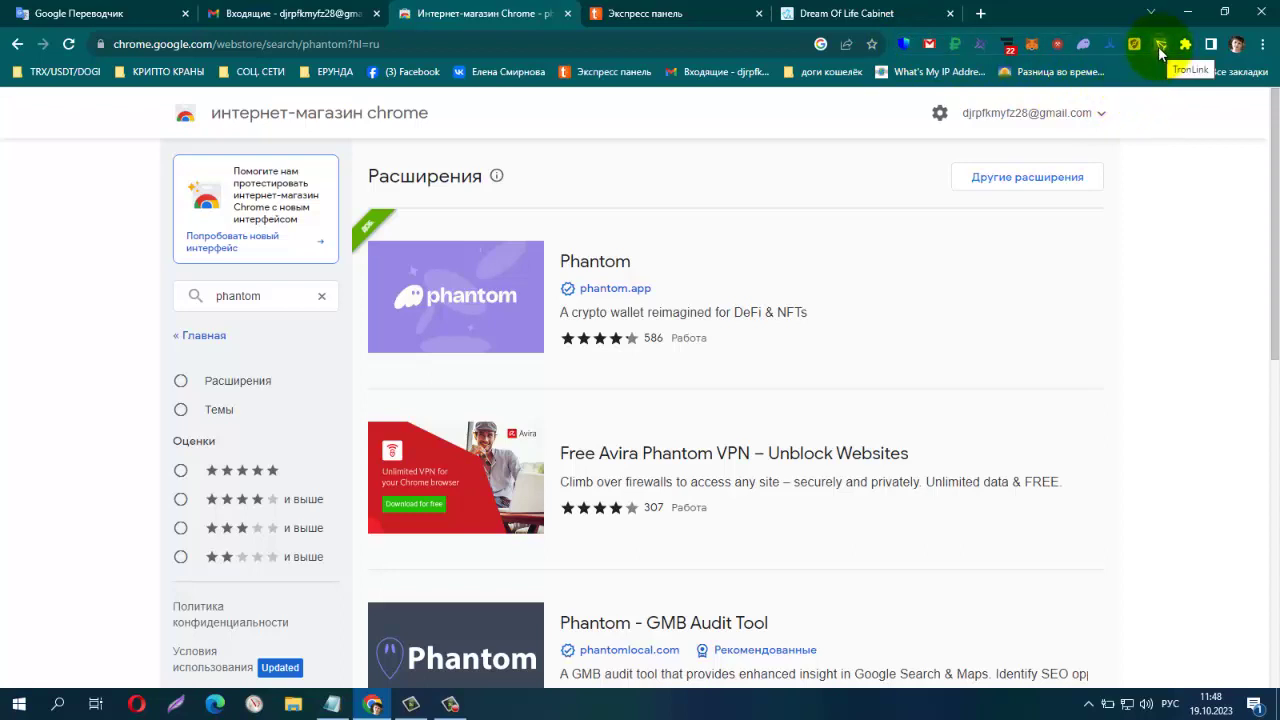
pyautogui.moveTo(1158, 46); pyautogui.dragTo(1080, 48)
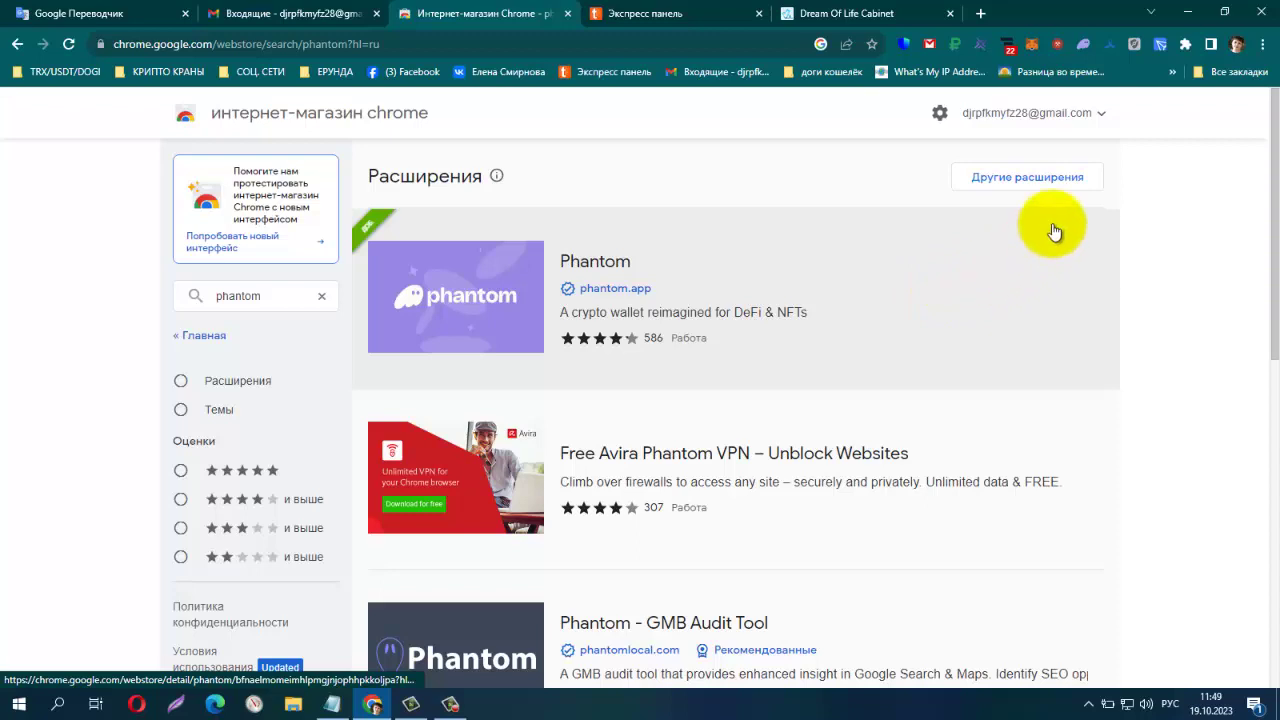
# Open the Phantom wallet extension, paste the wallet password and unlock it
pyautogui.click(1085, 45)
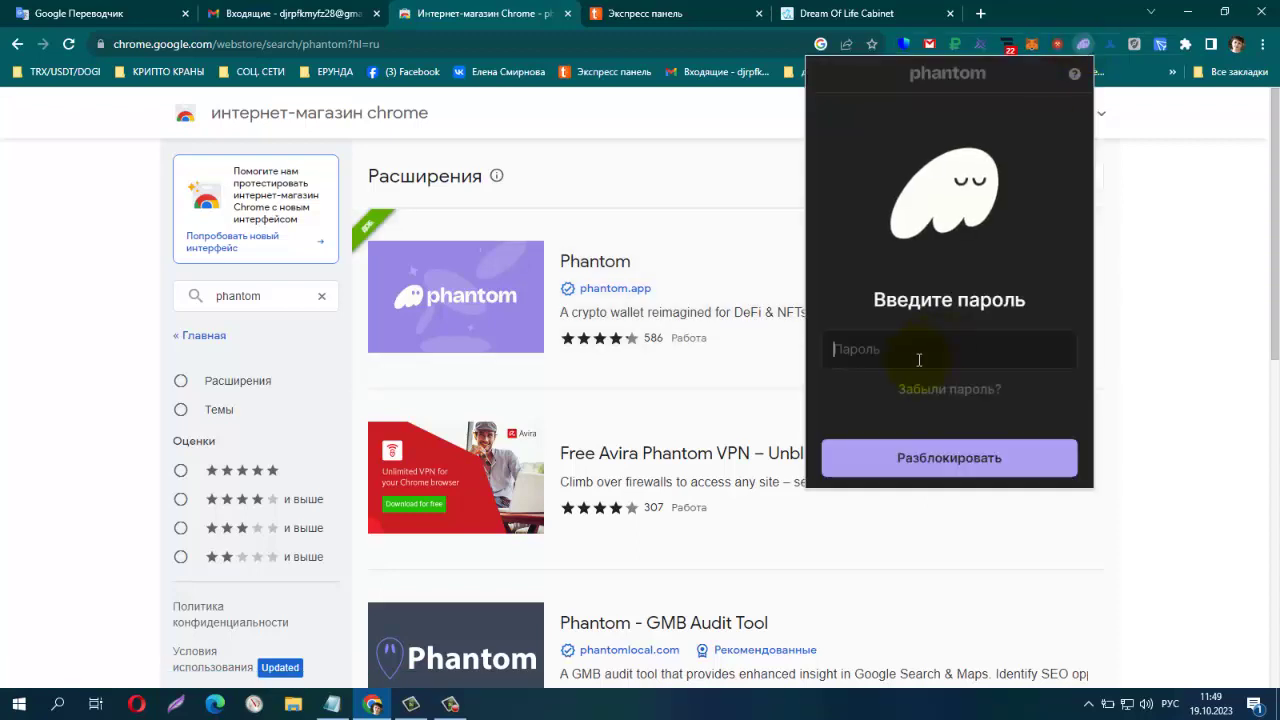
pyautogui.rightClick(915, 361)
pyautogui.click(935, 468)
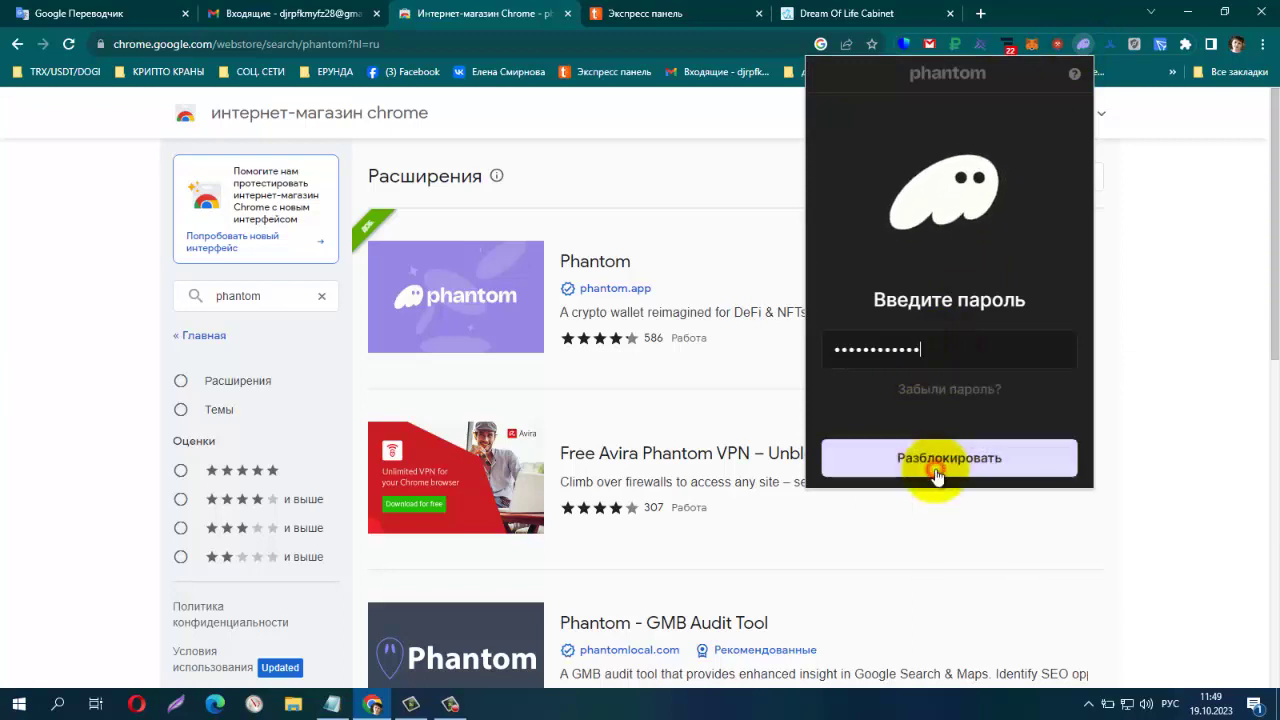
pyautogui.click(935, 468)
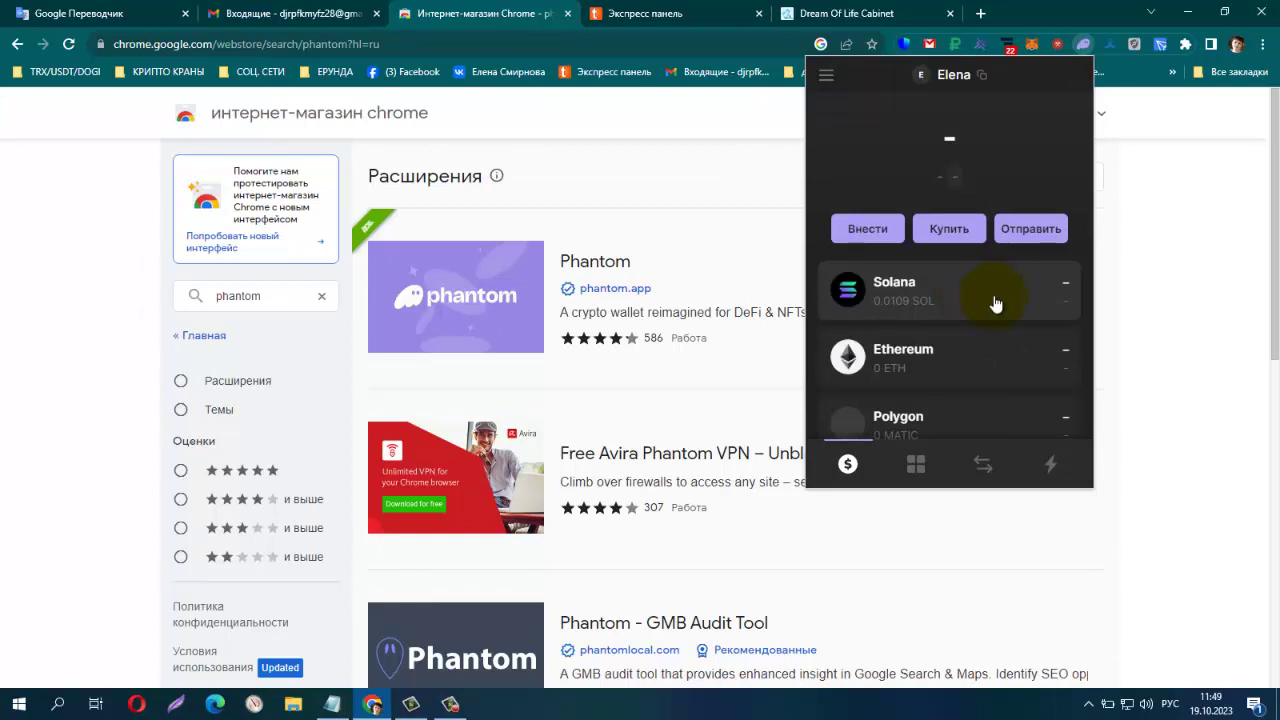
# Review the Phantom wallet's token list, view the Solana token and return to the list
pyautogui.scroll(-2, 996, 300)
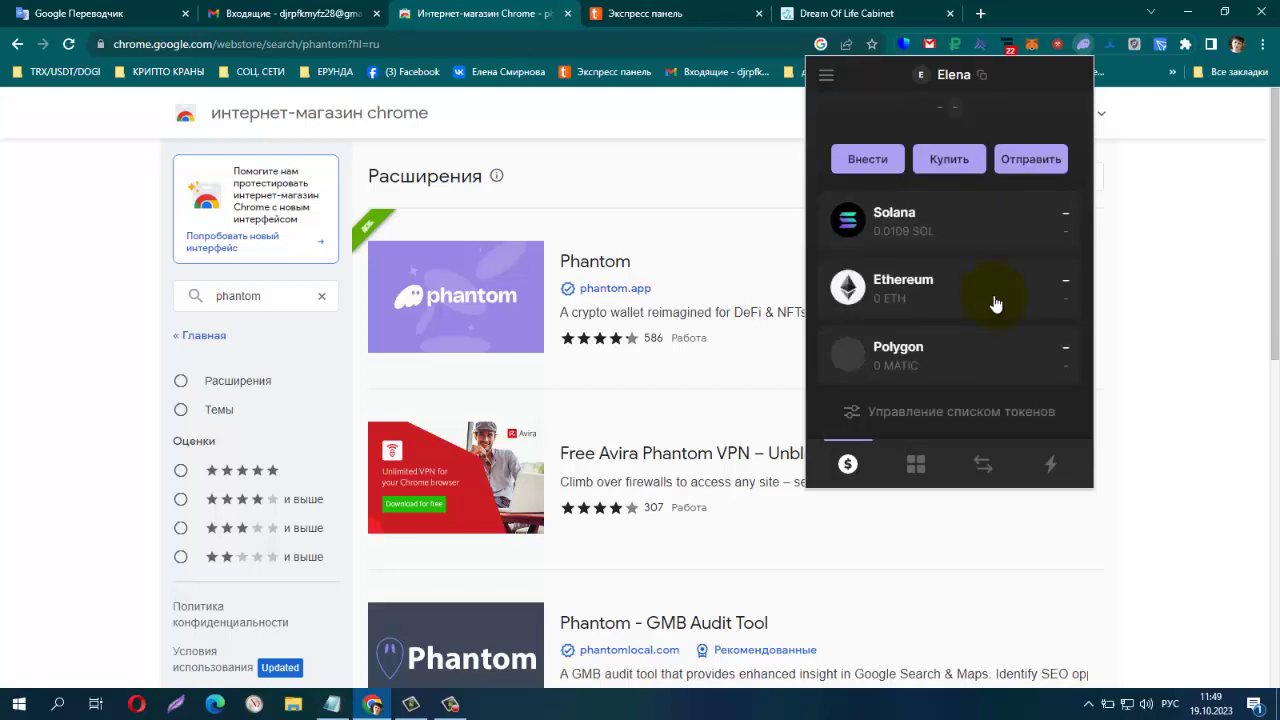
pyautogui.scroll(2, 996, 300)
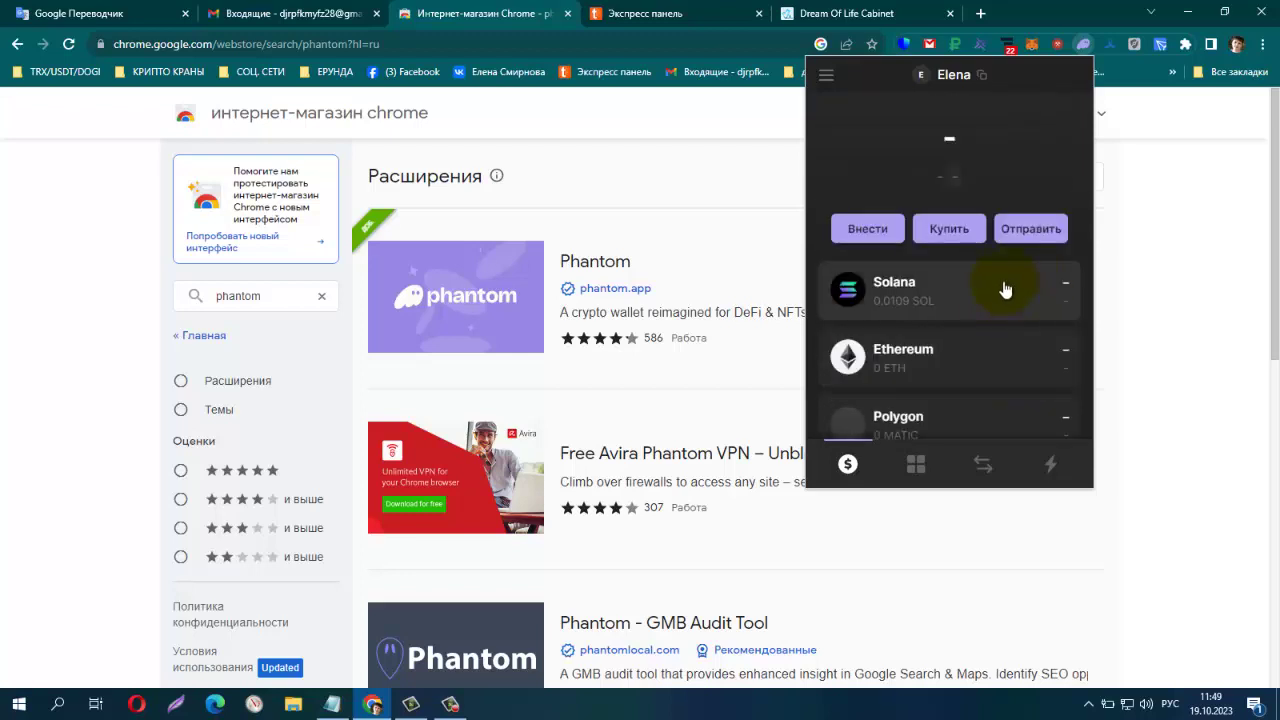
pyautogui.click(1004, 284)
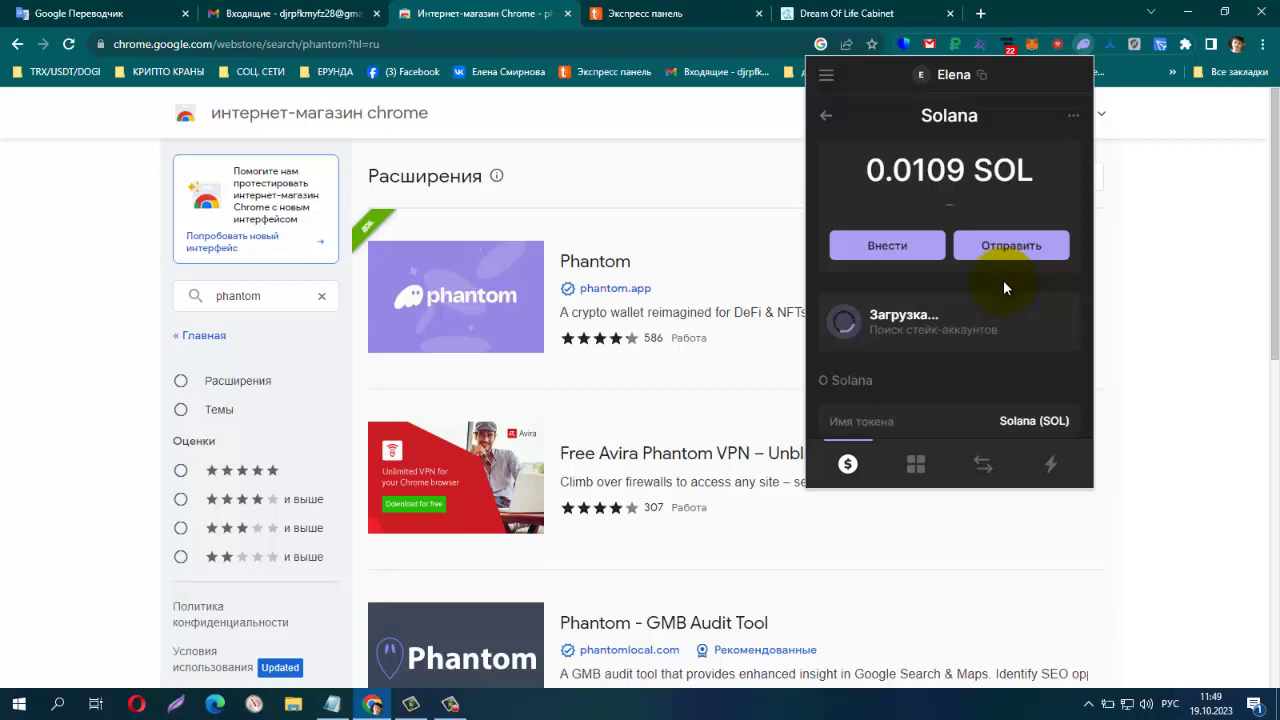
pyautogui.click(826, 115)
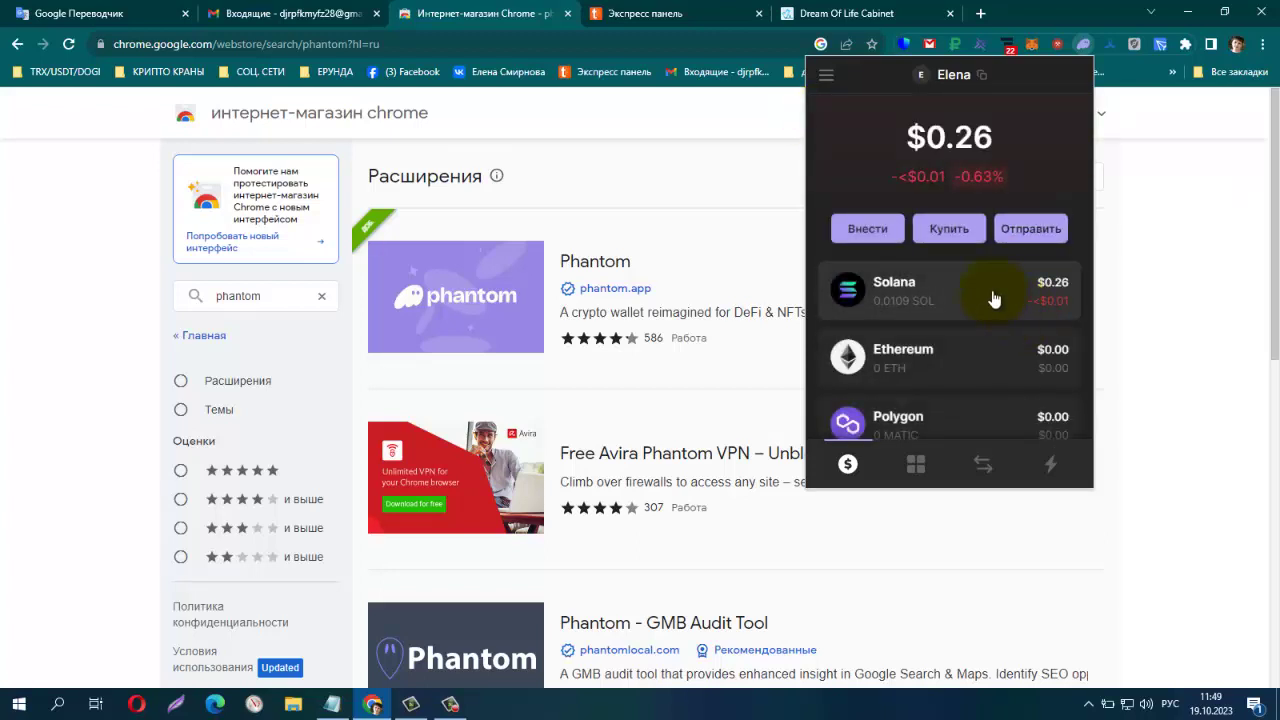
# Open the Solana token in Phantom and examine its details and received transactions
pyautogui.click(990, 293)
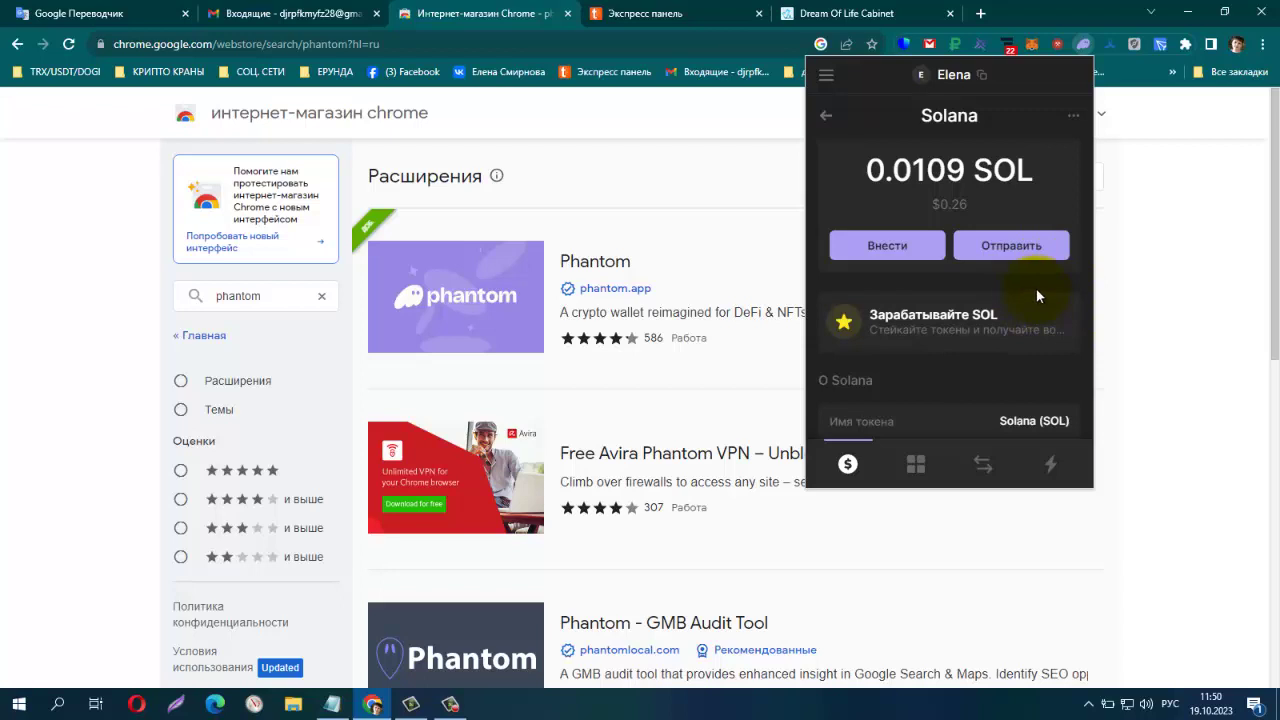
pyautogui.scroll(-3, 1036, 288)
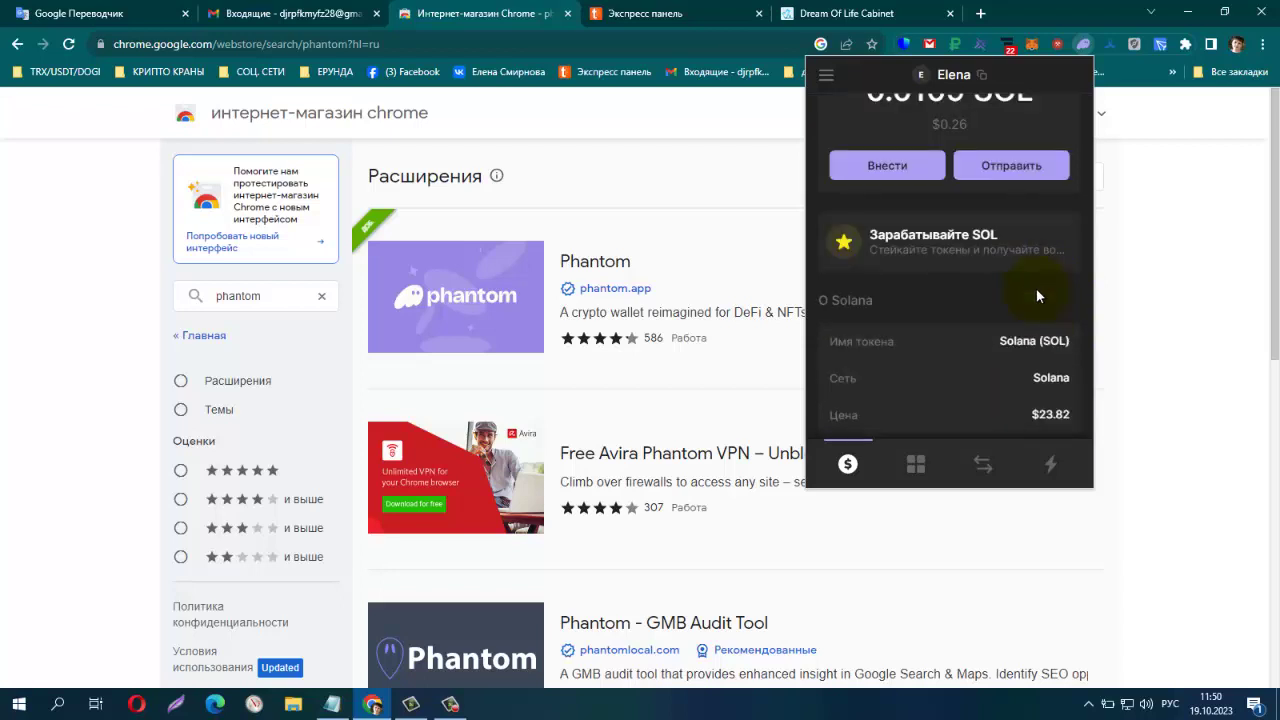
pyautogui.scroll(-3, 1036, 288)
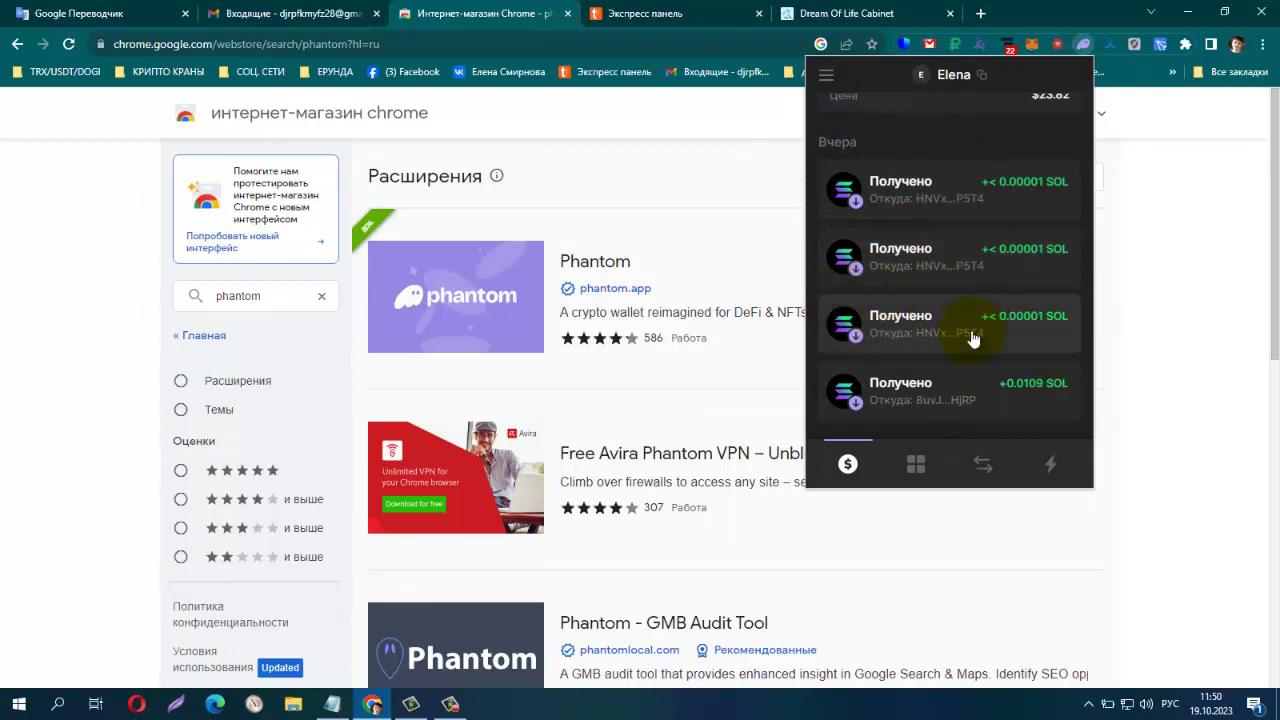
pyautogui.scroll(-1, 977, 329)
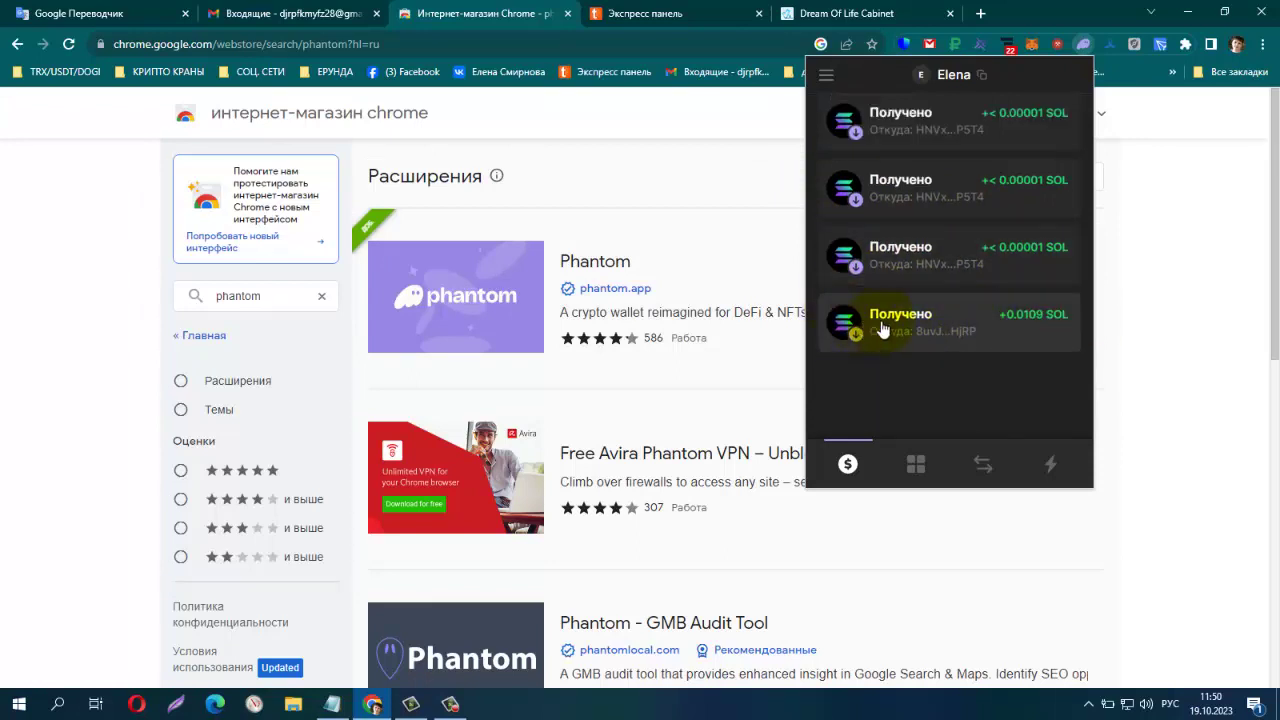
pyautogui.scroll(2, 920, 300)
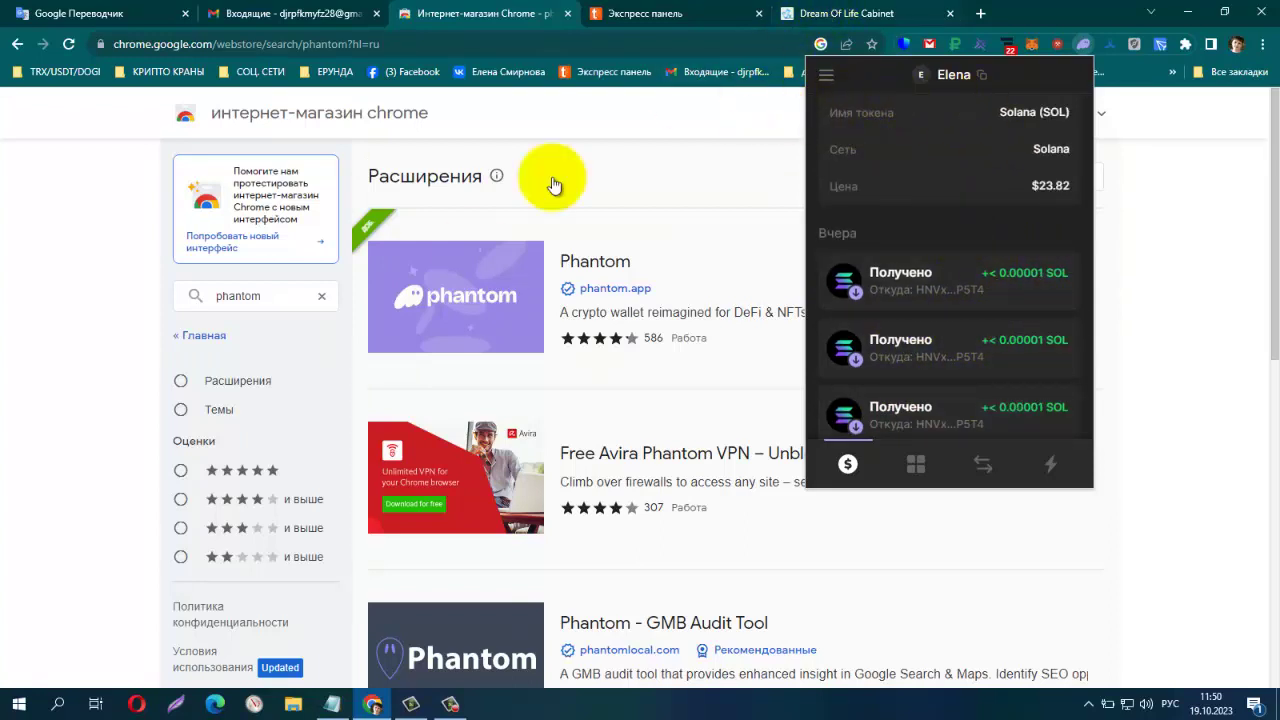
# Return to the Dream of Life cabinet and find support's reply about small Solana transactions in the chat history
pyautogui.click(866, 12)
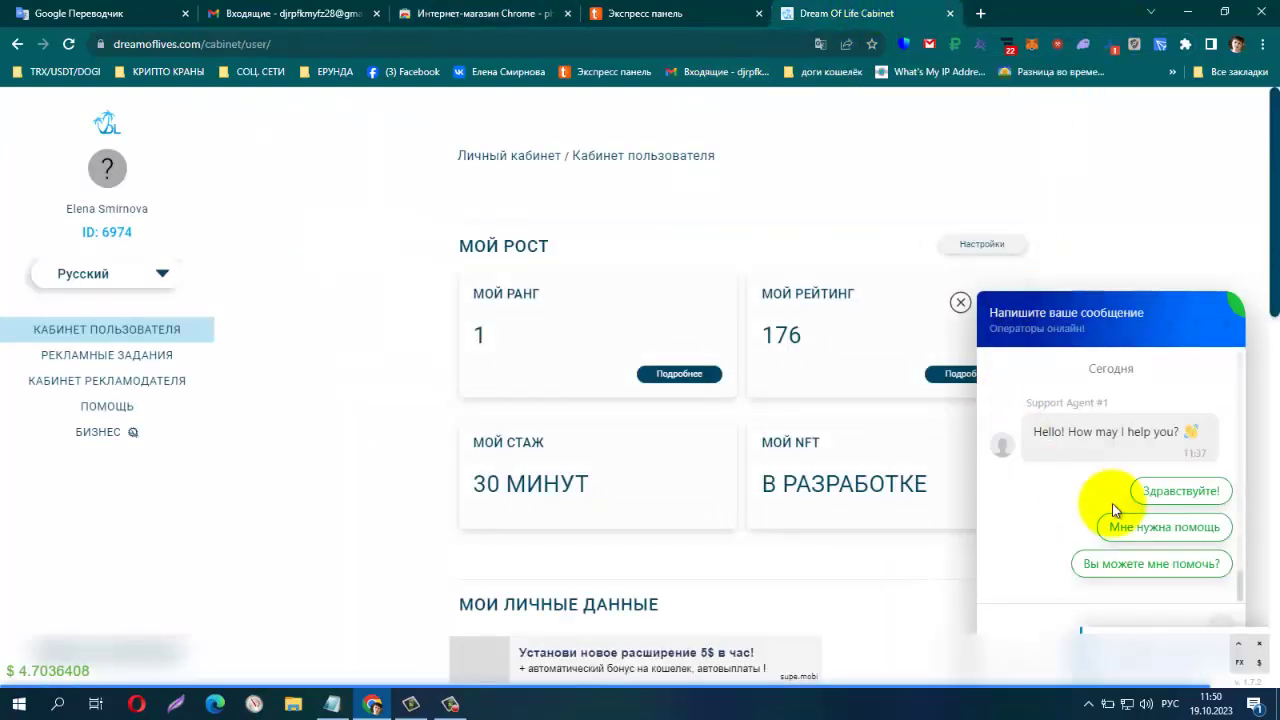
pyautogui.scroll(3, 1111, 510)
pyautogui.scroll(10, 1125, 475)
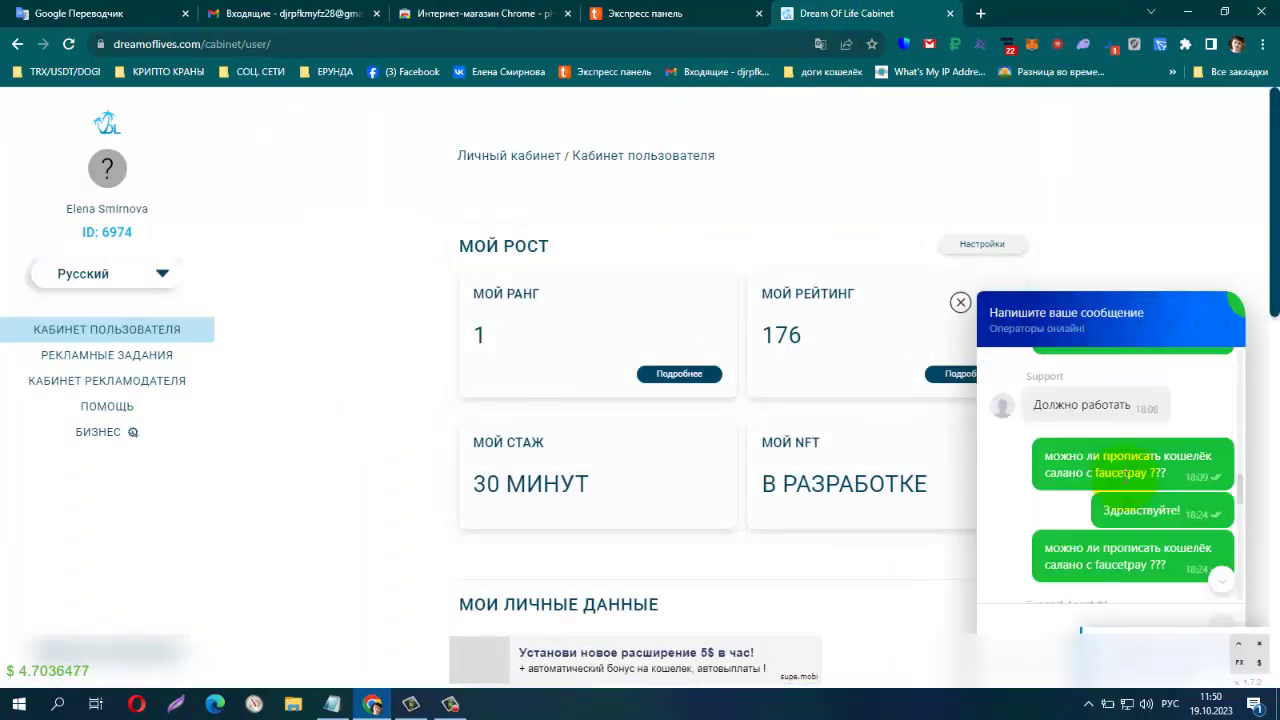
pyautogui.scroll(3, 1124, 477)
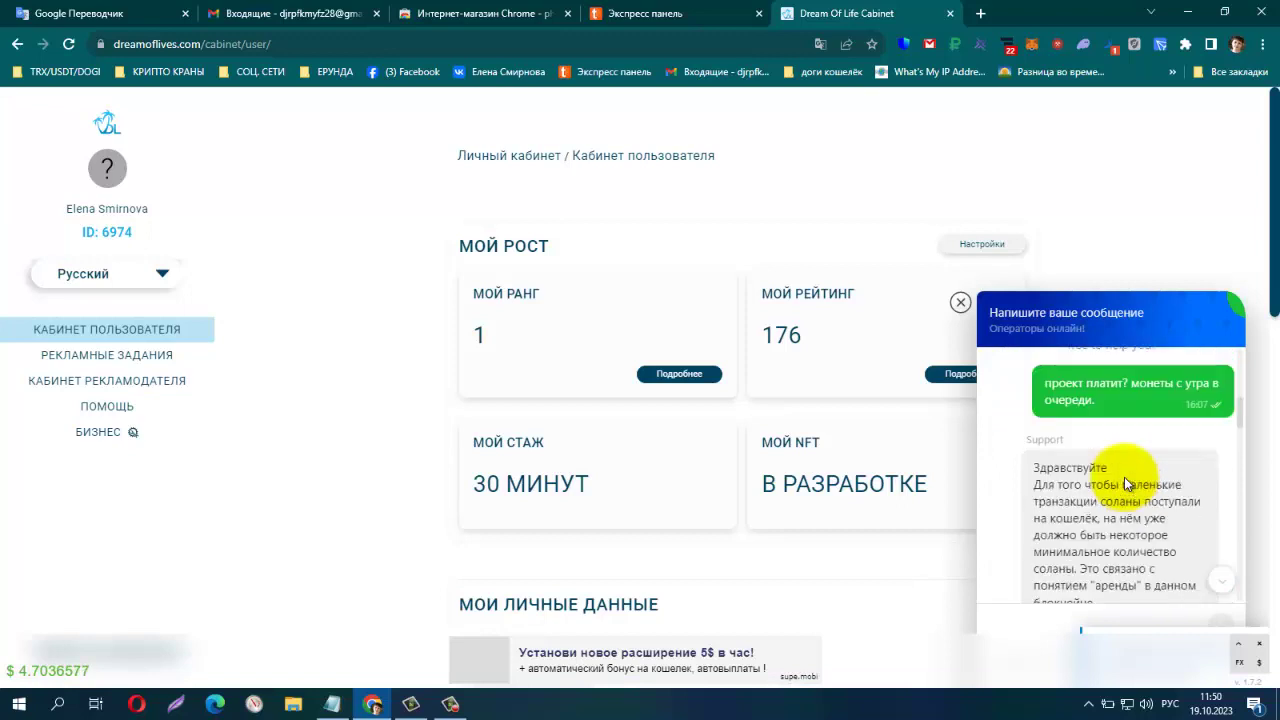
# Read support's chat replies about the required Solana and Tron wallets, FaucetPay and suitable alternatives, and close the chat
pyautogui.scroll(-2, 1125, 478)
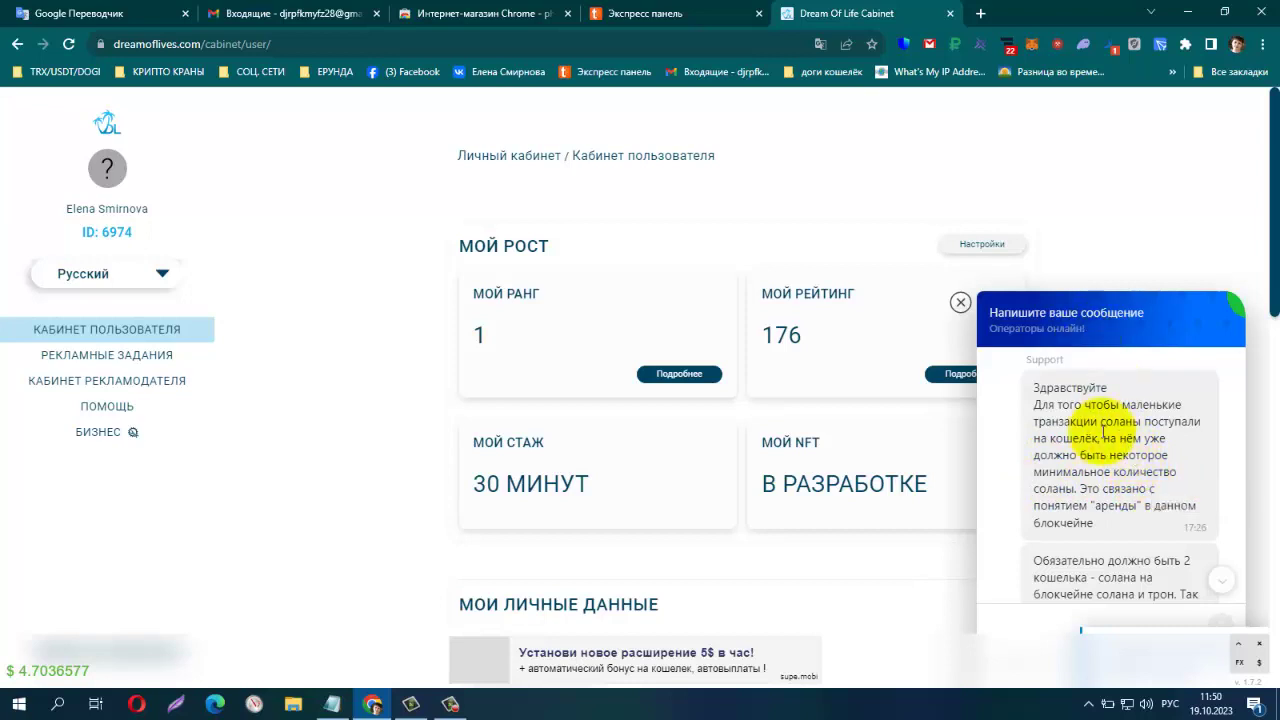
pyautogui.scroll(-1, 1104, 430)
pyautogui.scroll(-1, 1110, 400)
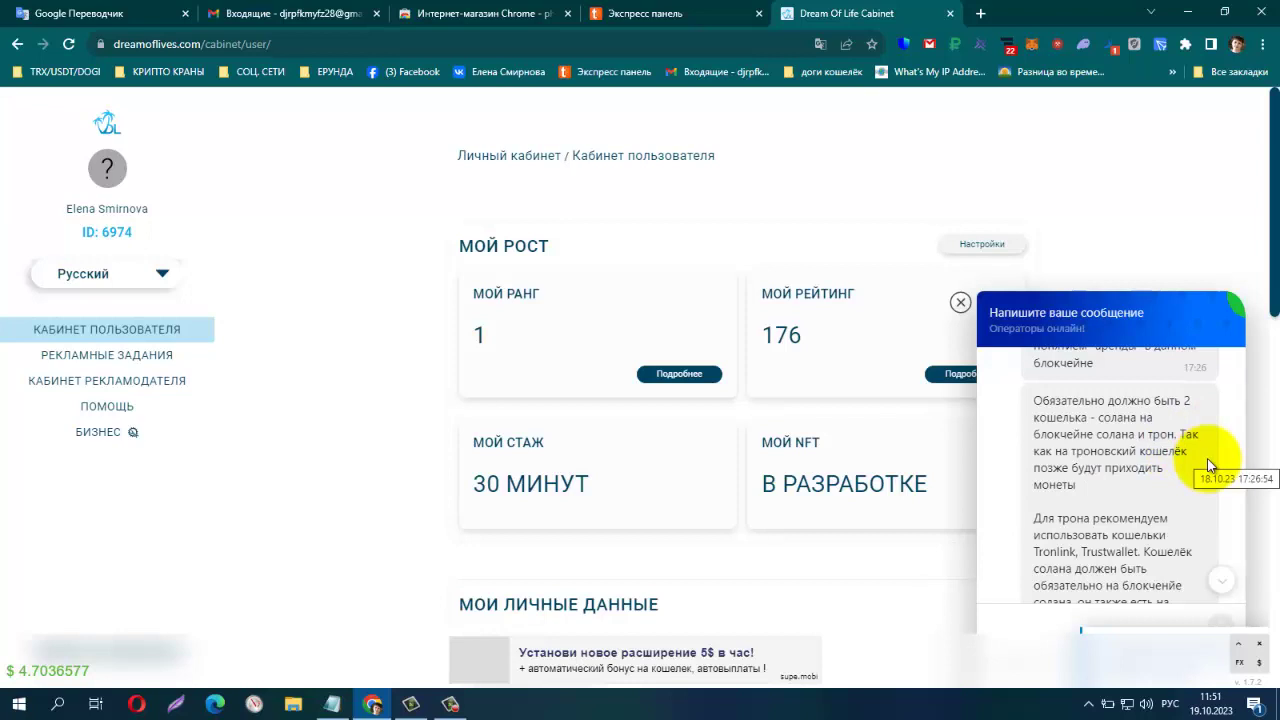
pyautogui.scroll(-2, 1207, 462)
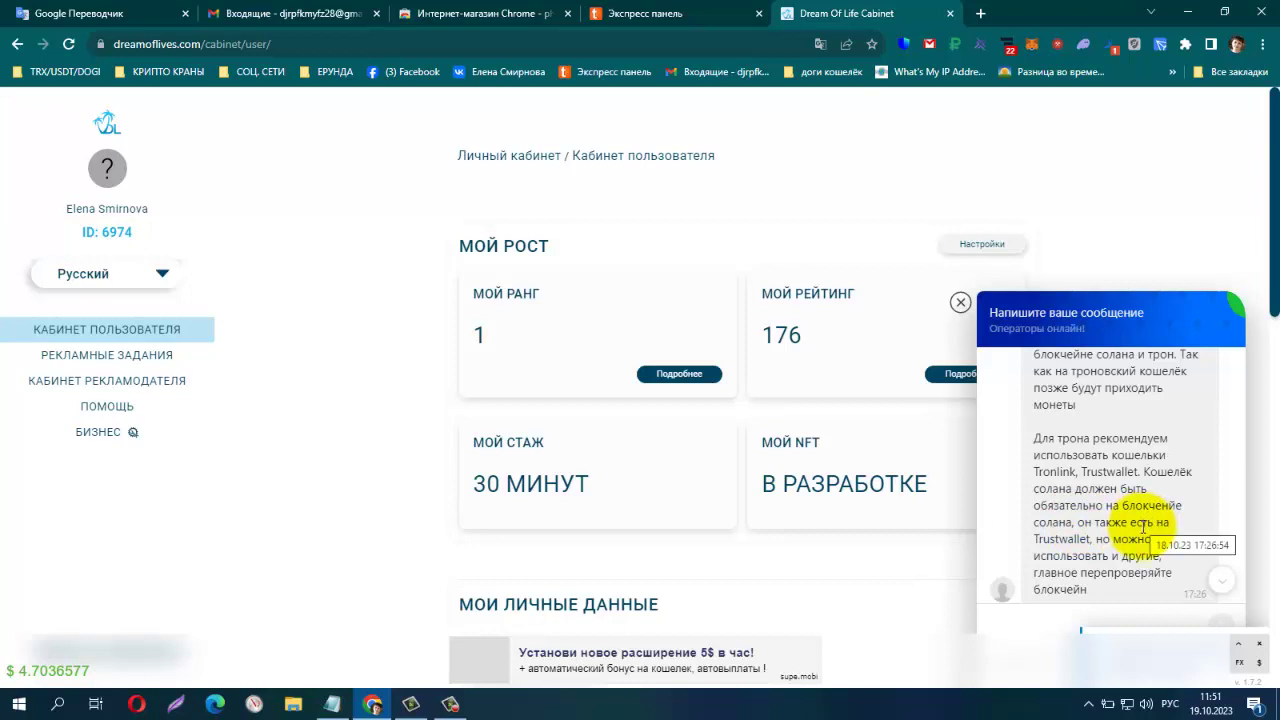
pyautogui.scroll(-1, 1194, 459)
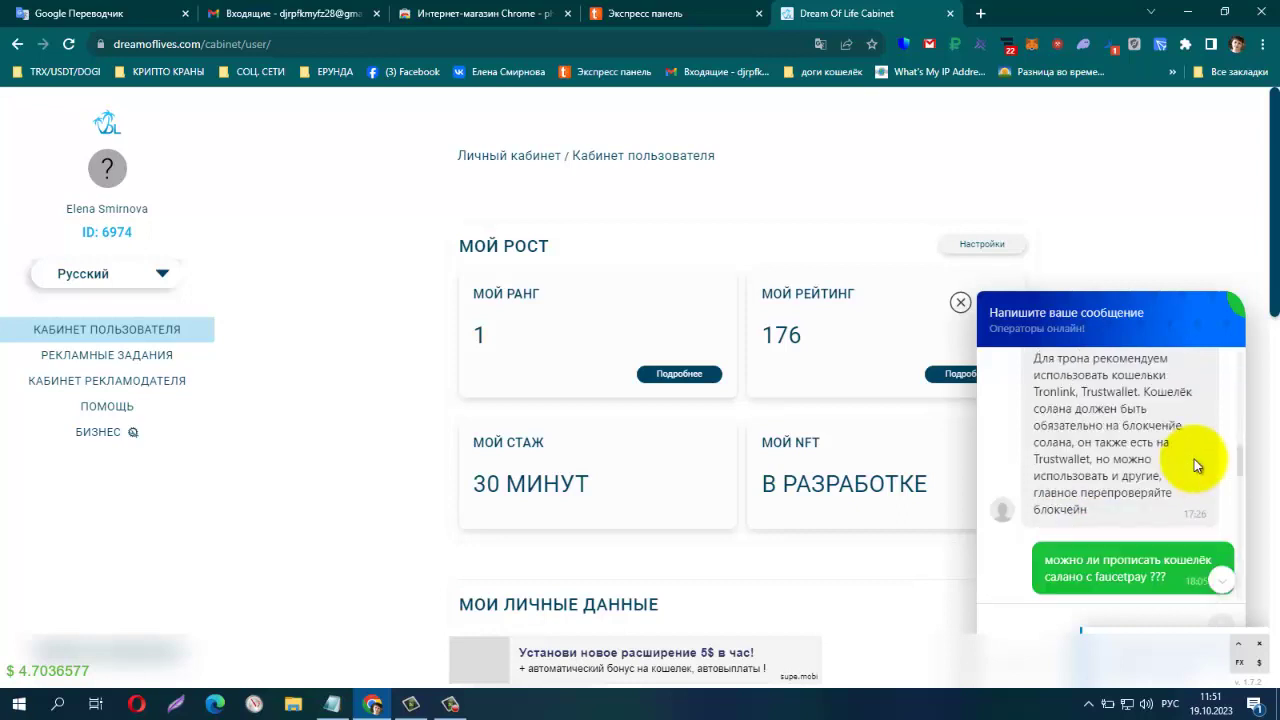
pyautogui.click(902, 45)
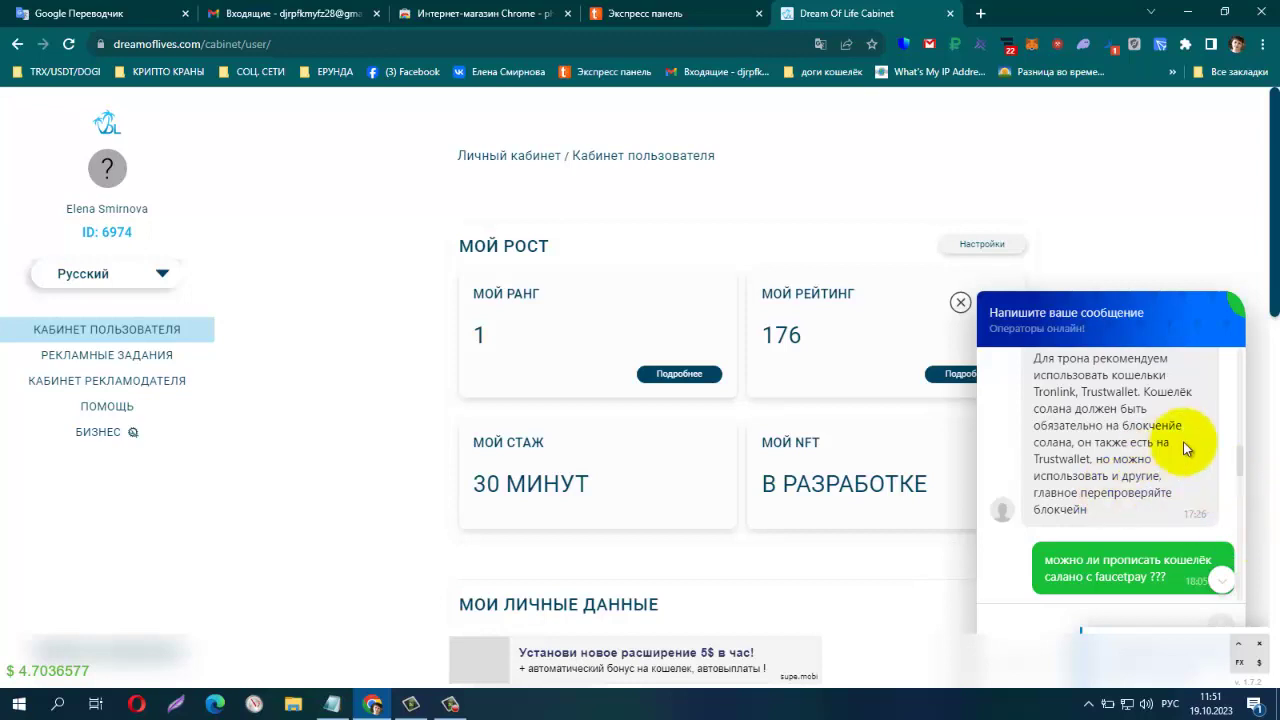
pyautogui.scroll(-1, 1183, 441)
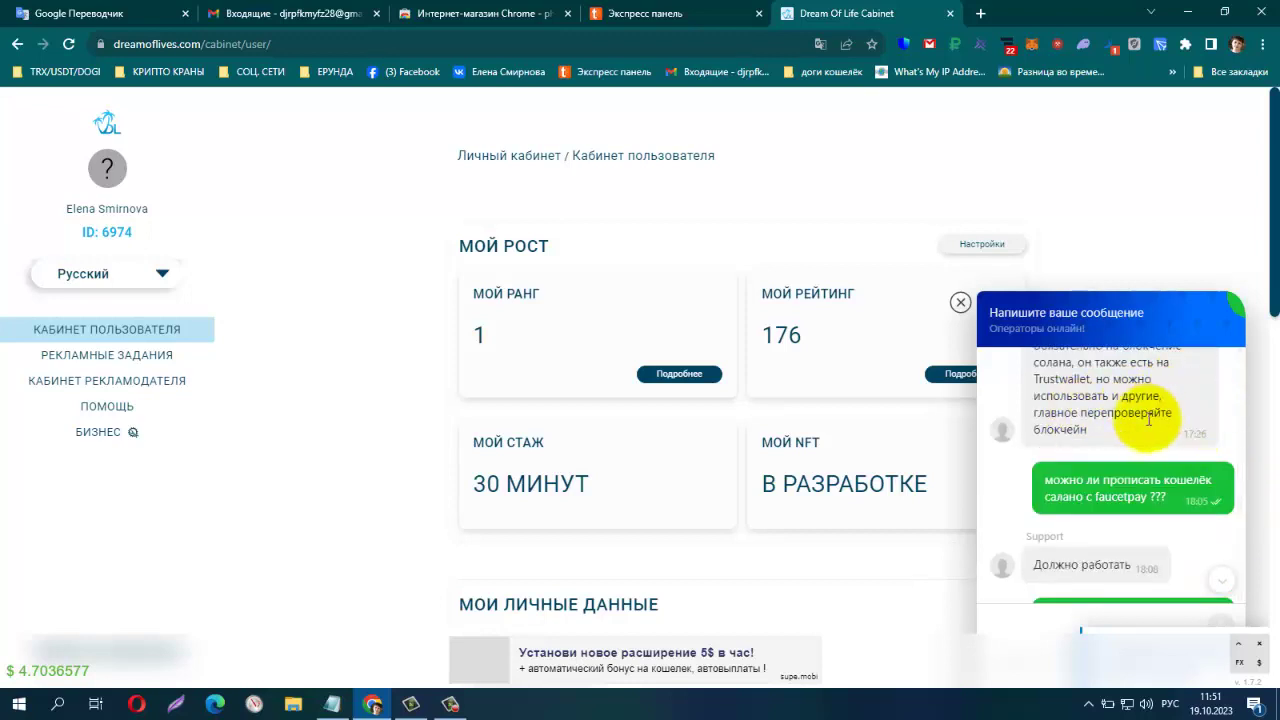
pyautogui.scroll(-1, 1177, 425)
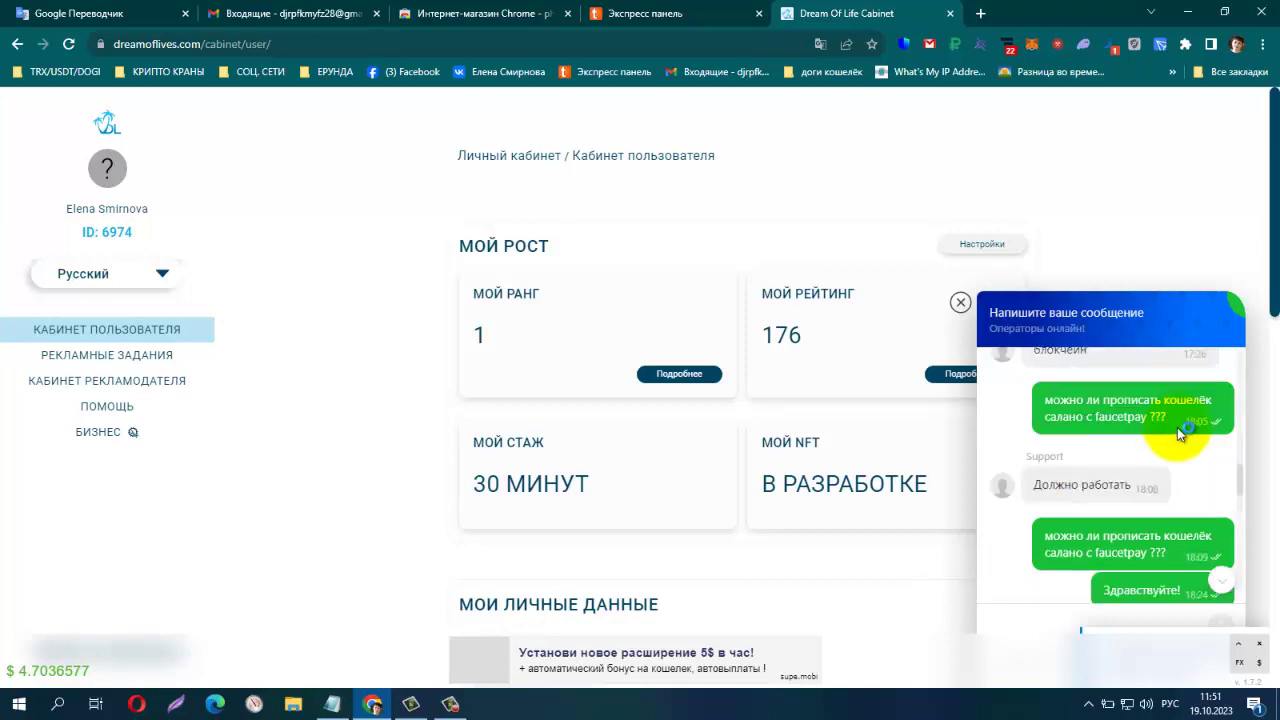
pyautogui.scroll(-1, 1177, 427)
pyautogui.scroll(1, 1068, 447)
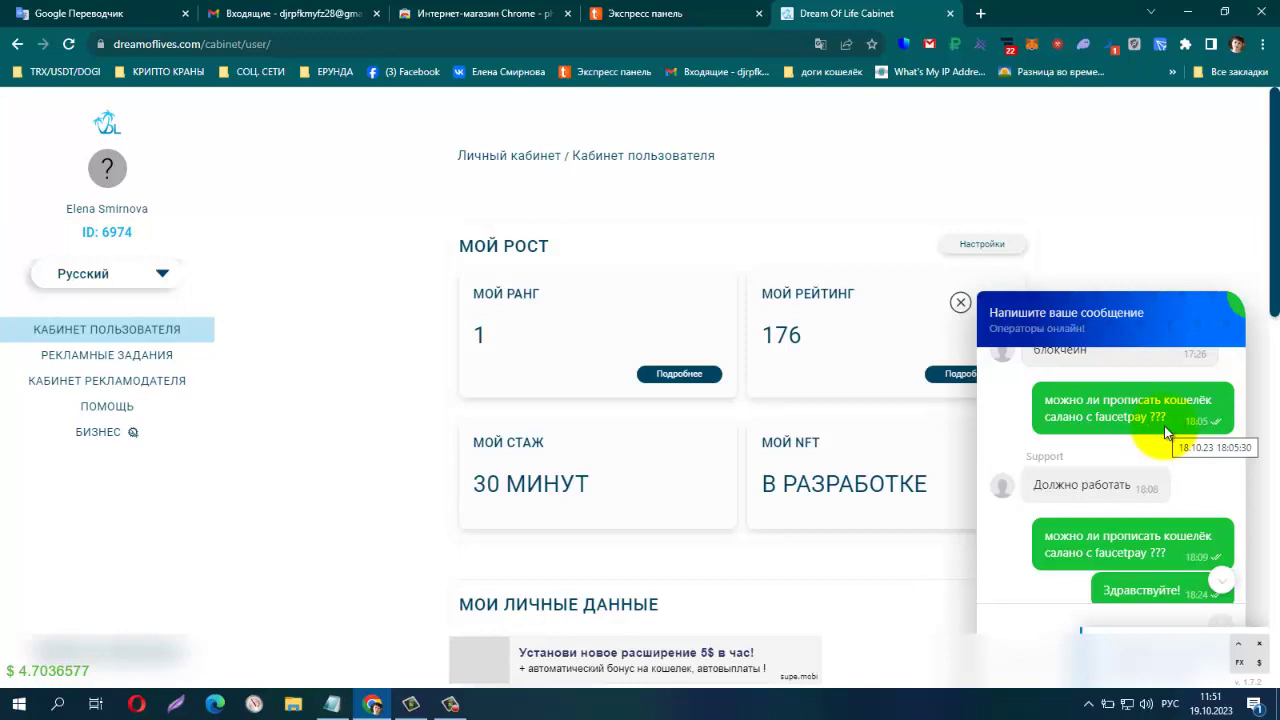
pyautogui.scroll(-4, 1166, 431)
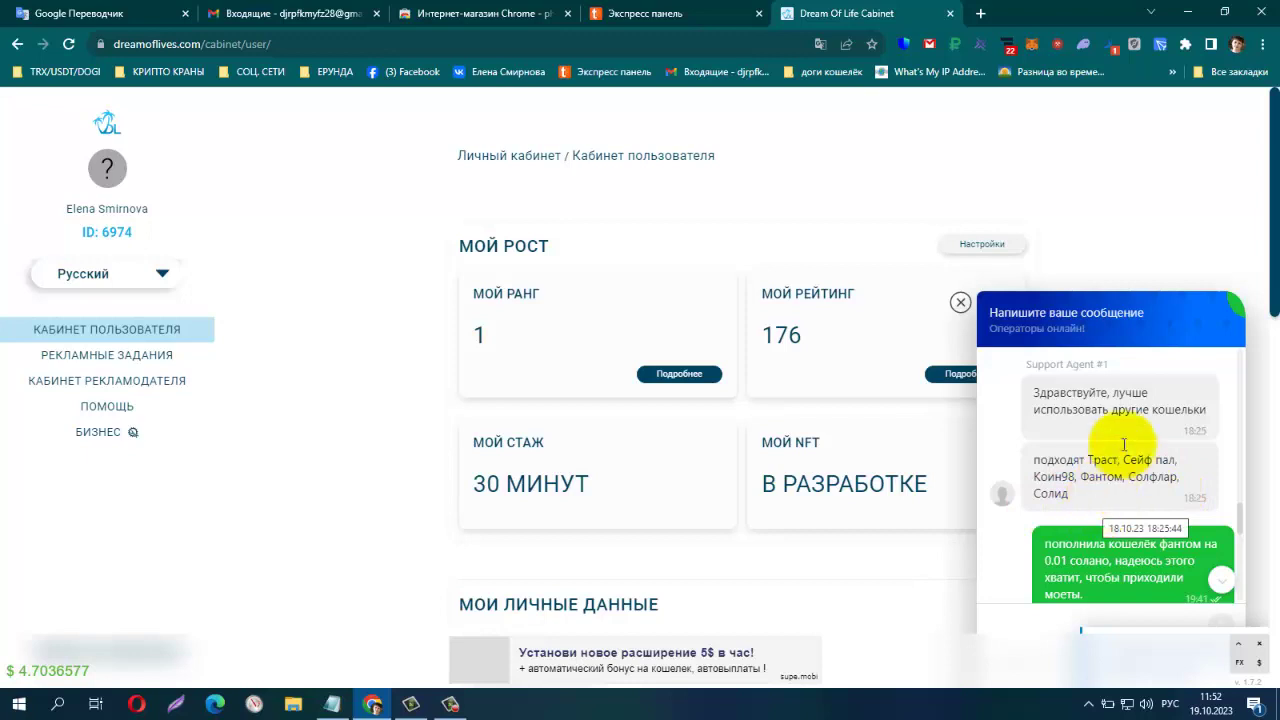
pyautogui.click(958, 302)
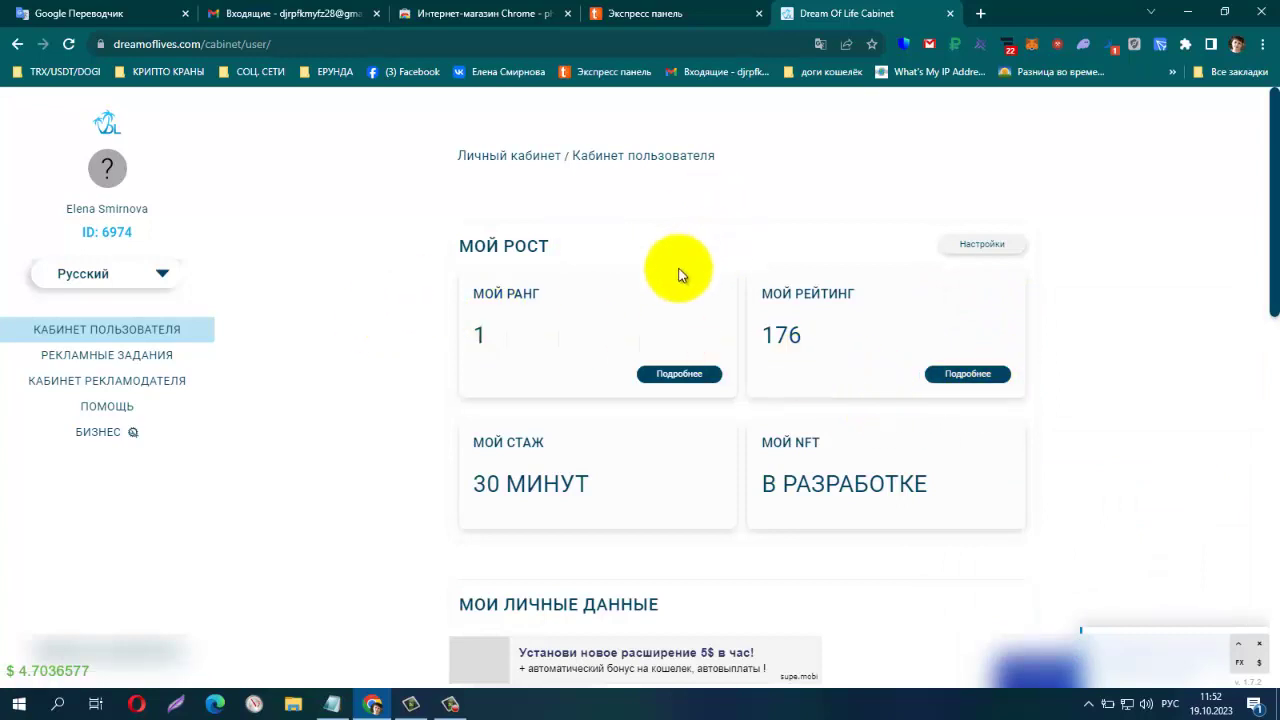
# Review the cabinet's personal data, referral link, sponsor, and Tron and Solana wallet sections down to the task and reward links
pyautogui.scroll(-1, 620, 255)
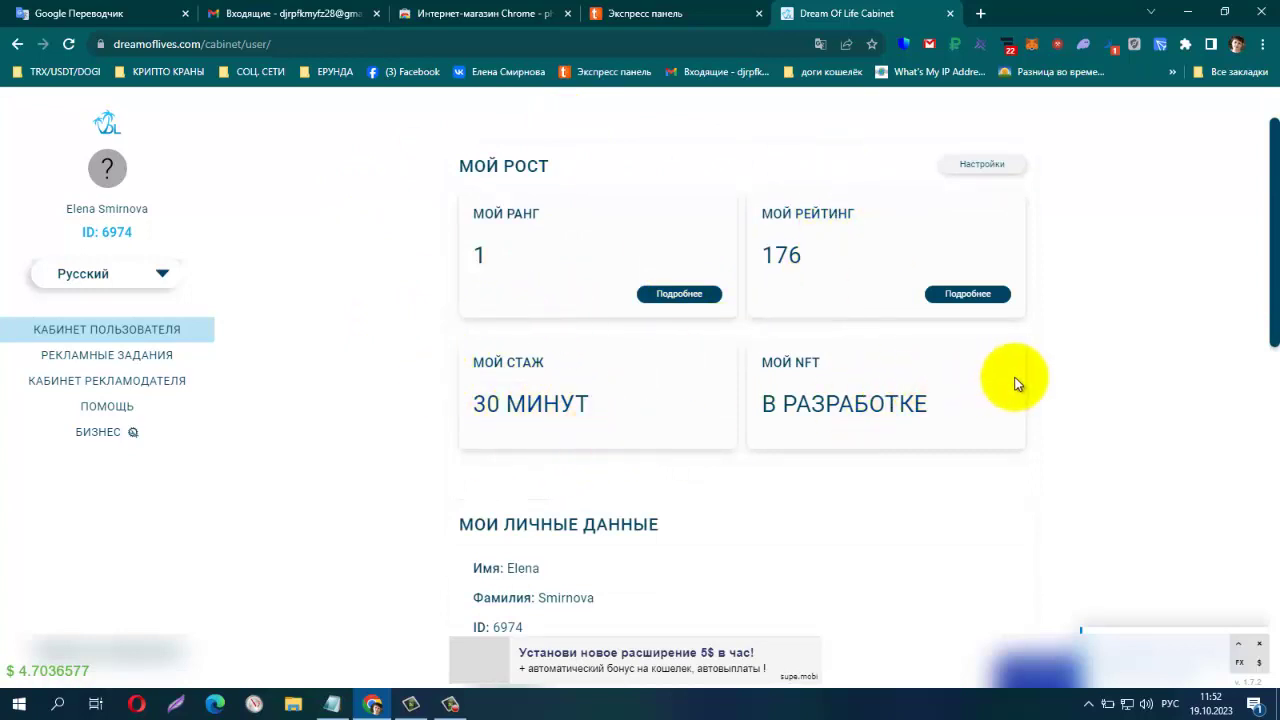
pyautogui.scroll(-3, 972, 430)
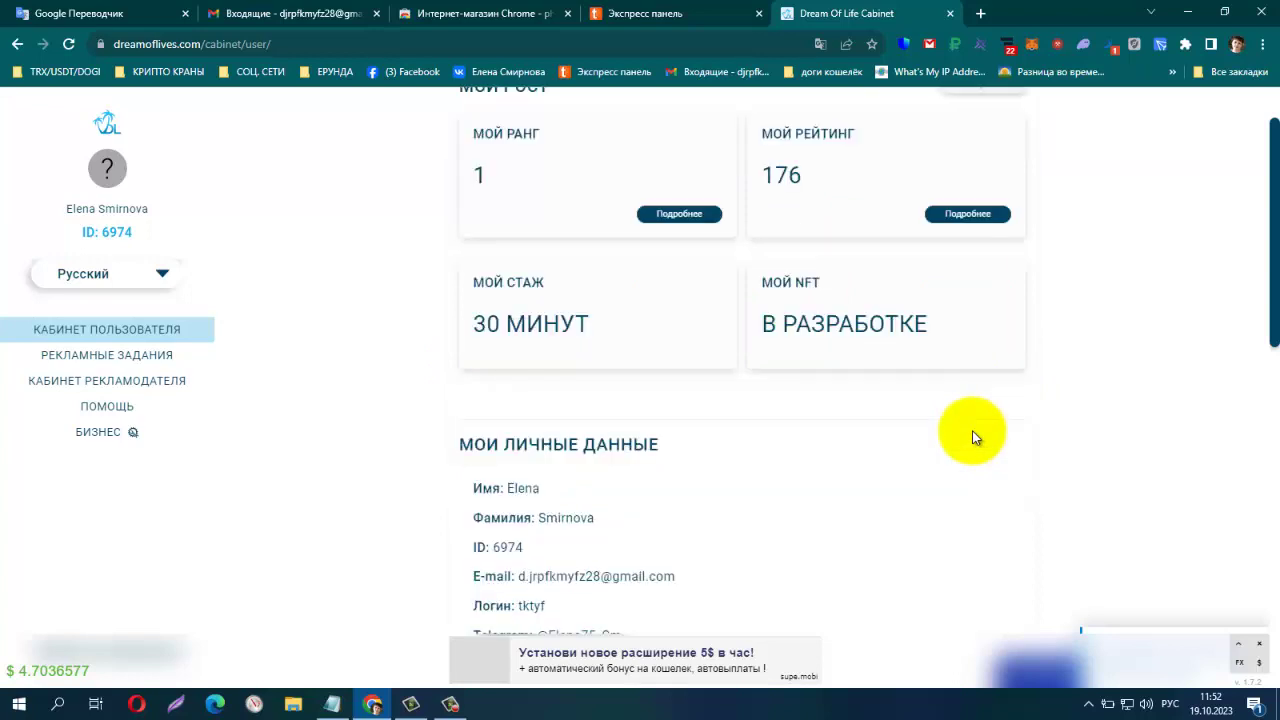
pyautogui.scroll(-2, 720, 330)
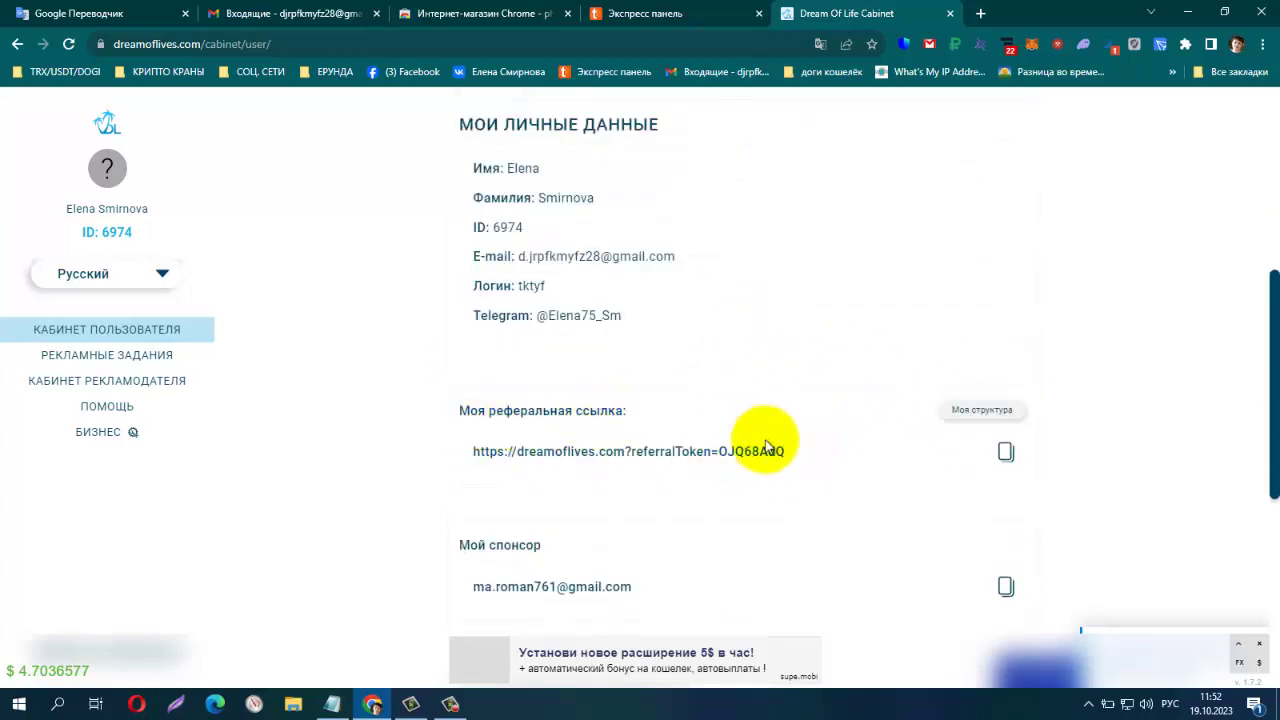
pyautogui.moveTo(803, 456); pyautogui.dragTo(475, 462)
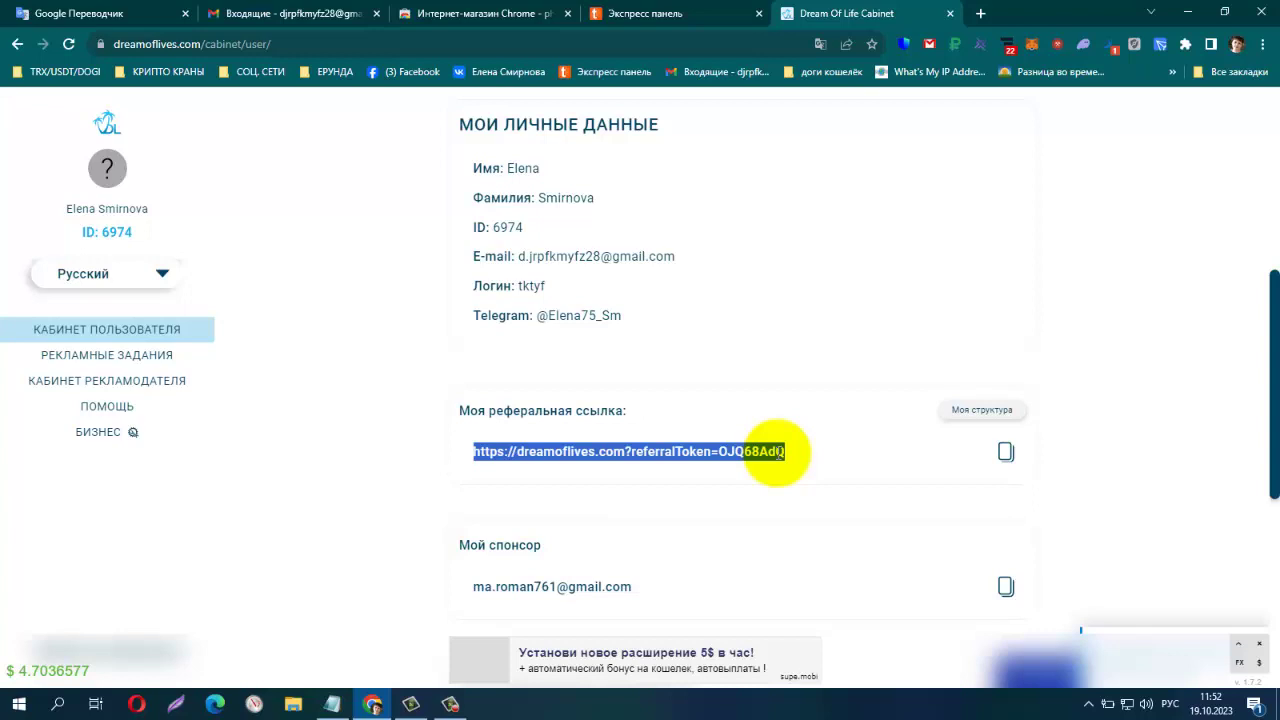
pyautogui.scroll(-3, 777, 453)
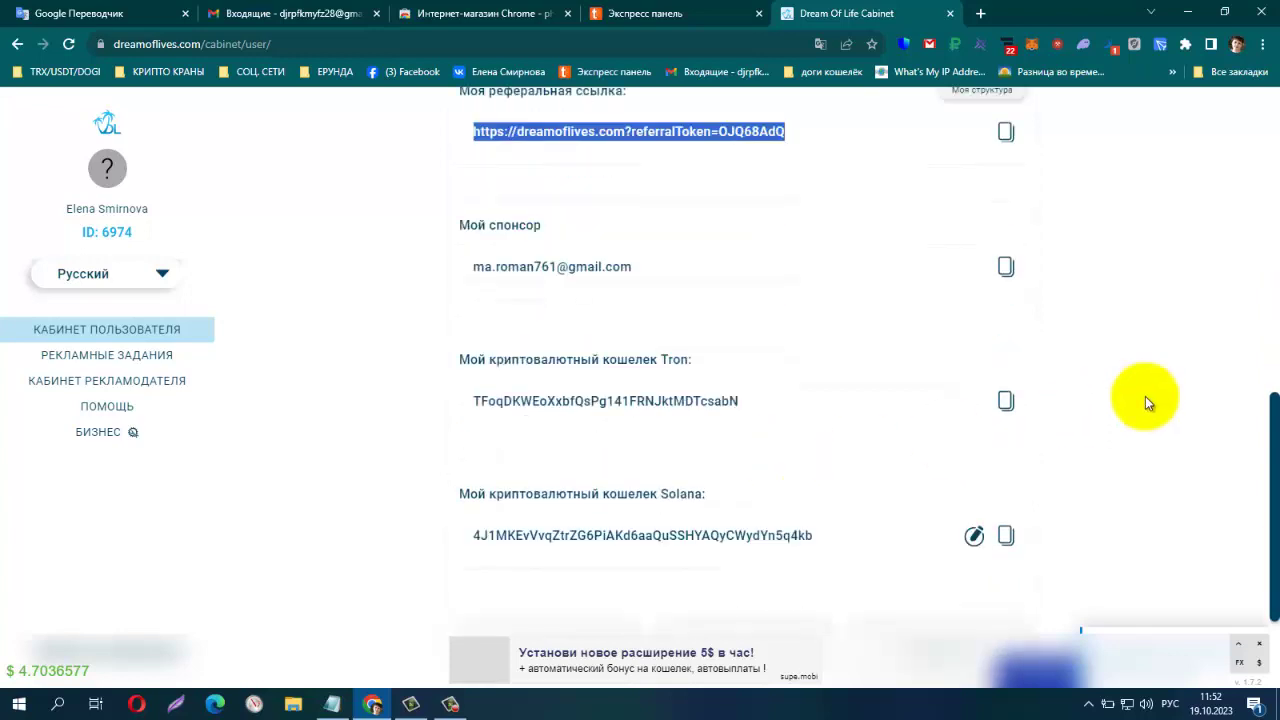
pyautogui.scroll(-1, 1230, 387)
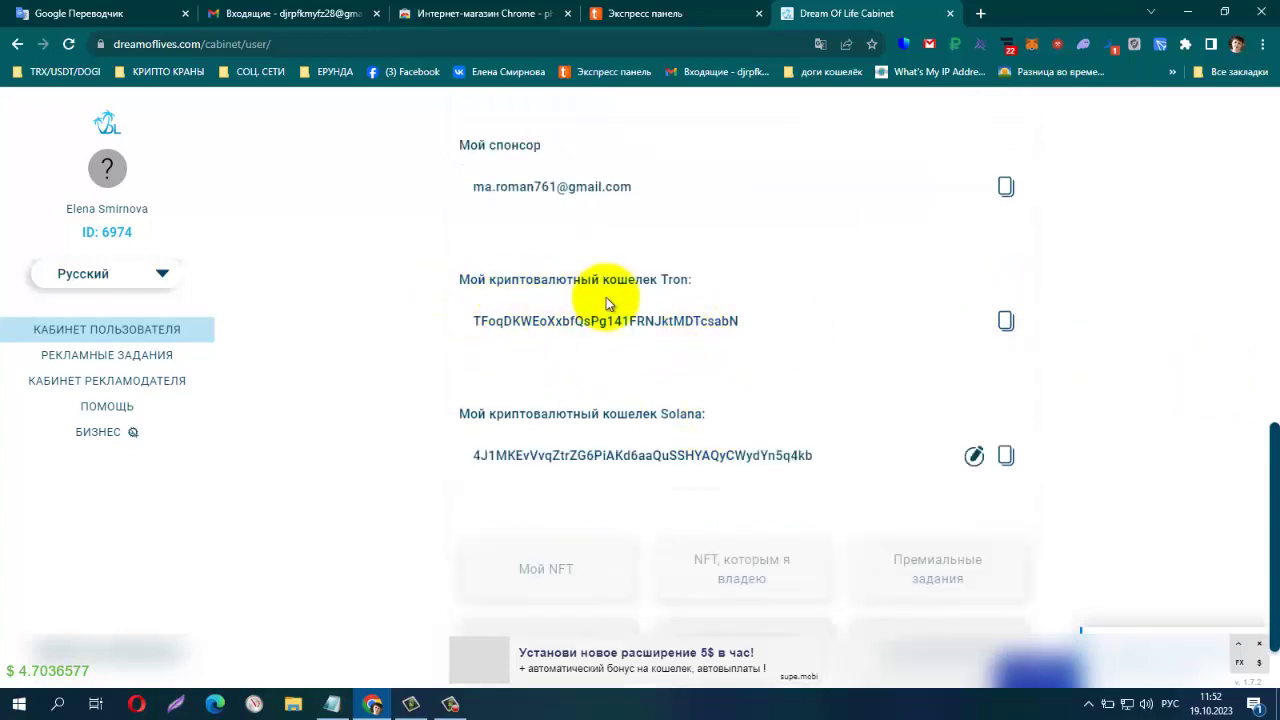
pyautogui.click(749, 318)
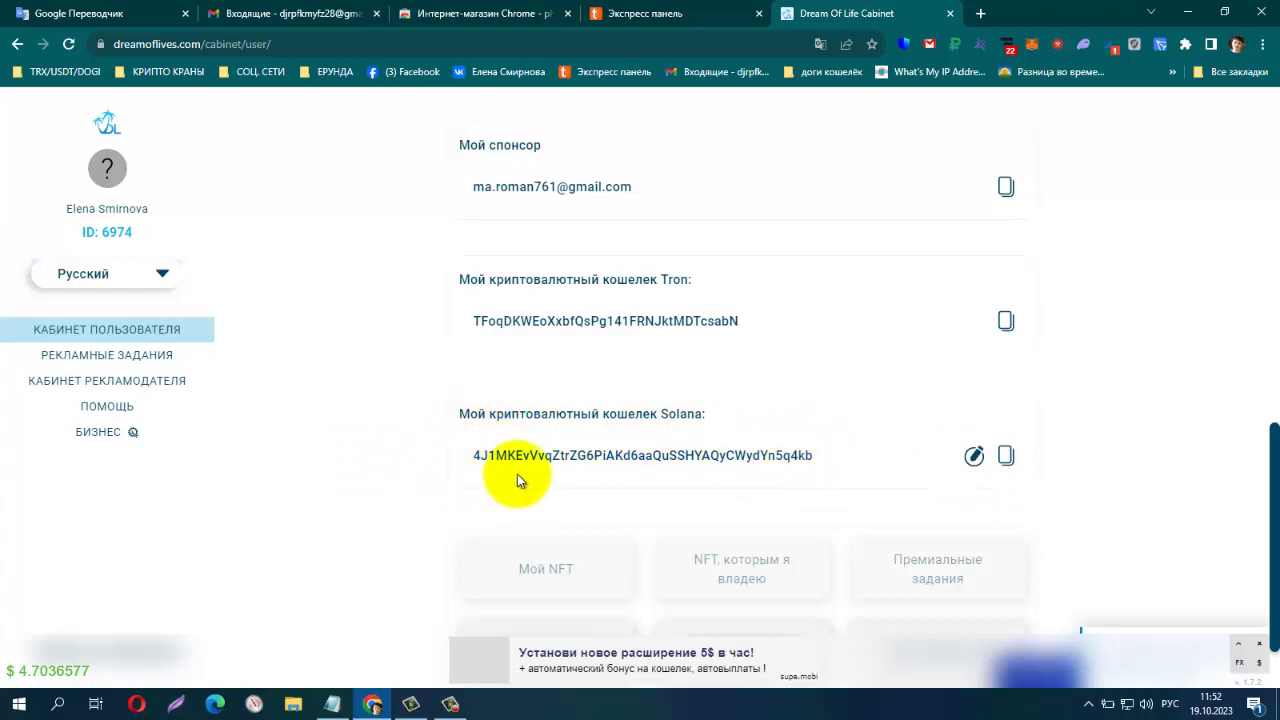
pyautogui.scroll(-1, 737, 400)
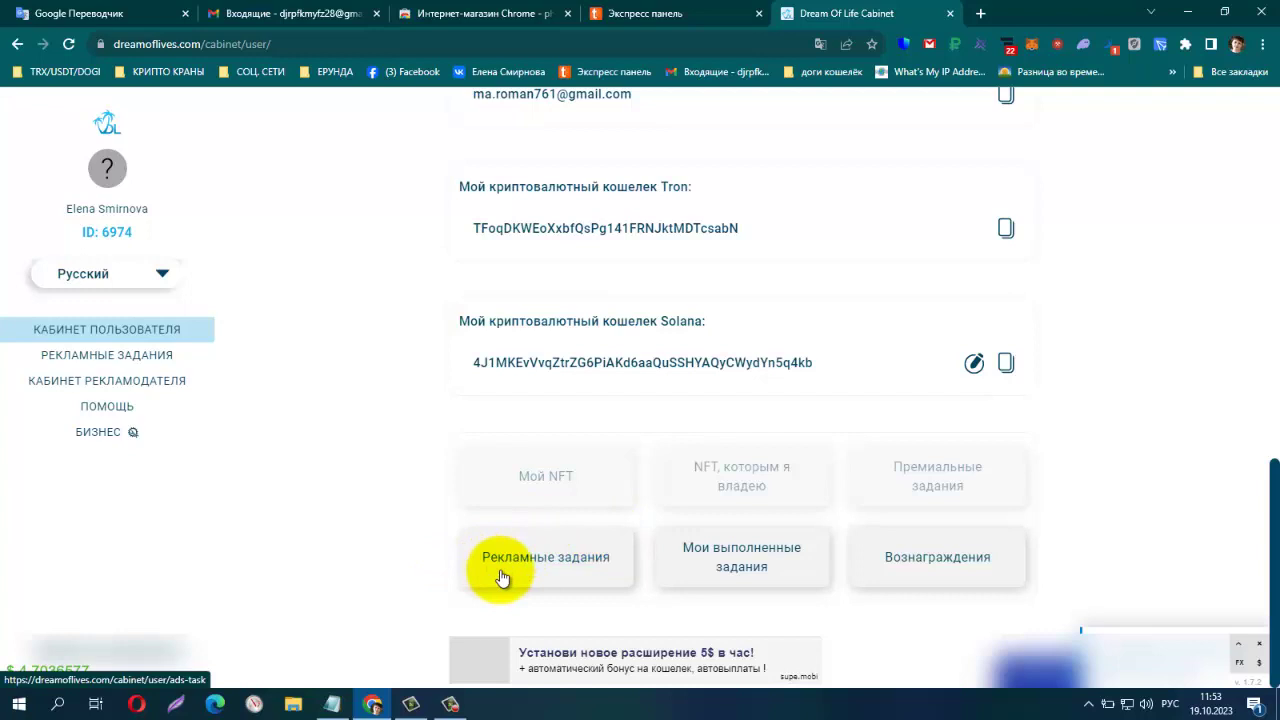
# Open the completed tasks and look through their dates, Solana transaction hashes and payouts
pyautogui.click(741, 578)
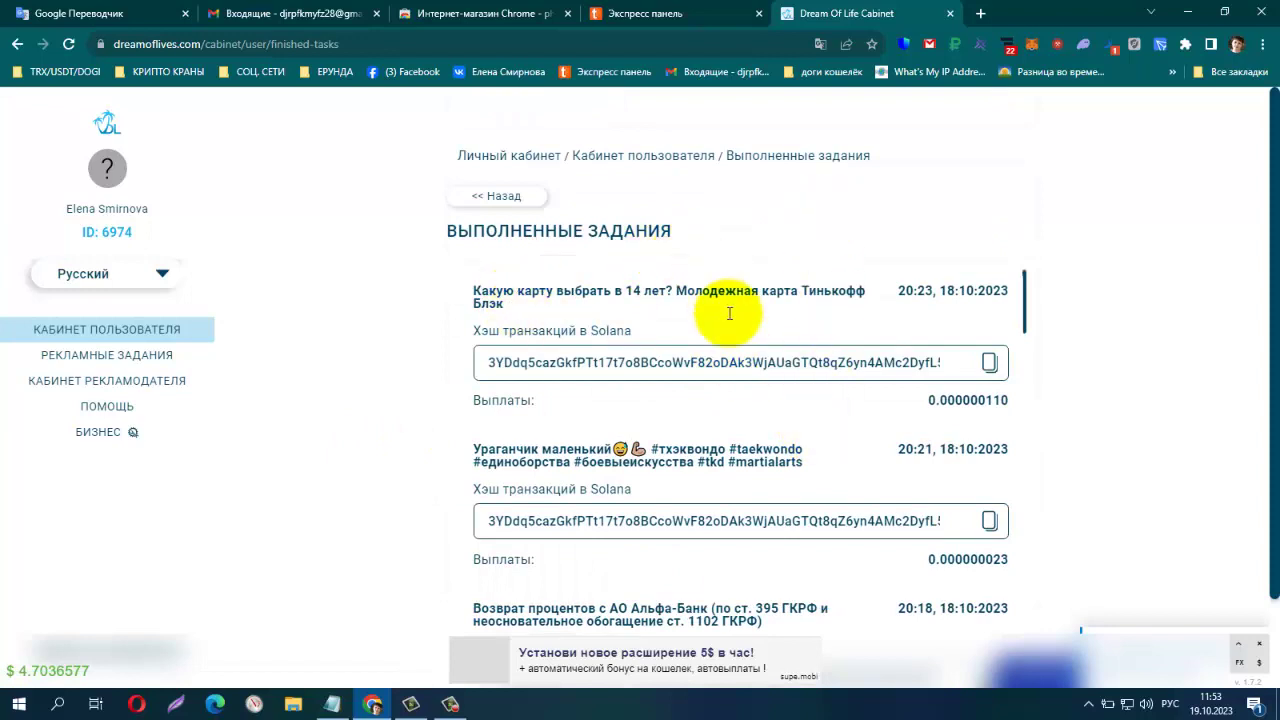
pyautogui.scroll(-1, 880, 346)
pyautogui.scroll(1, 855, 430)
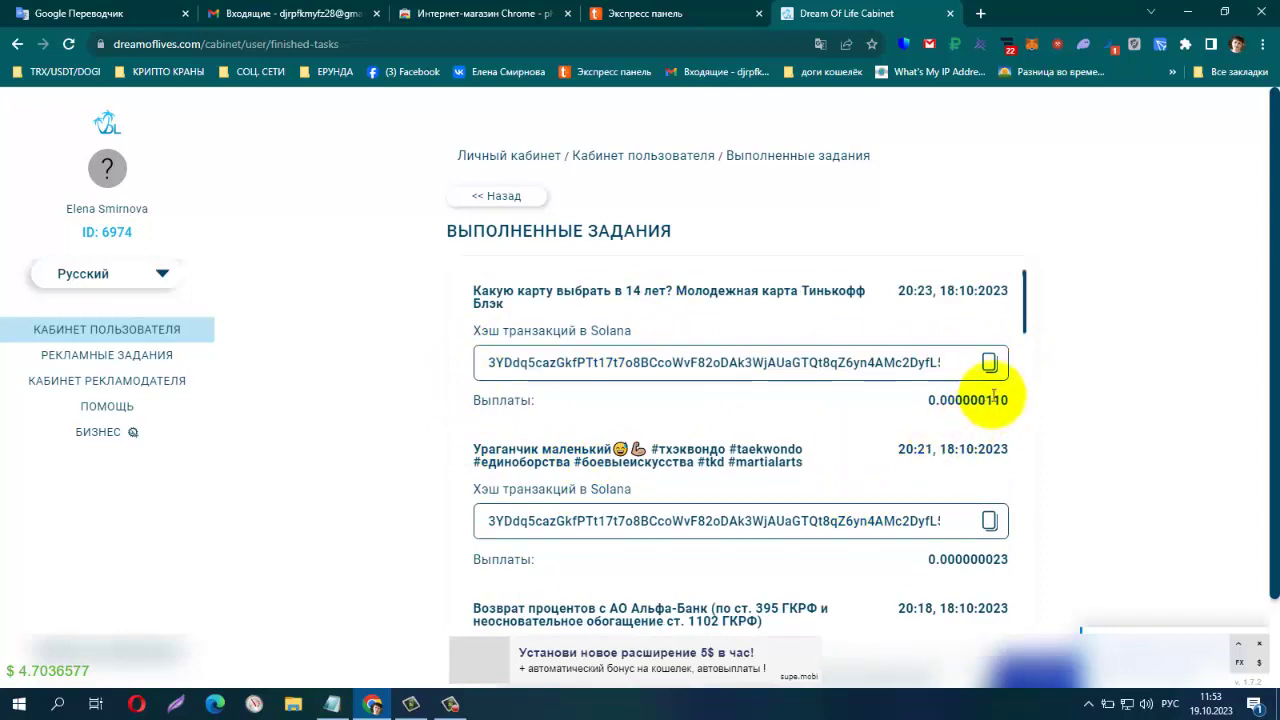
pyautogui.scroll(-4, 975, 455)
pyautogui.scroll(-14, 987, 462)
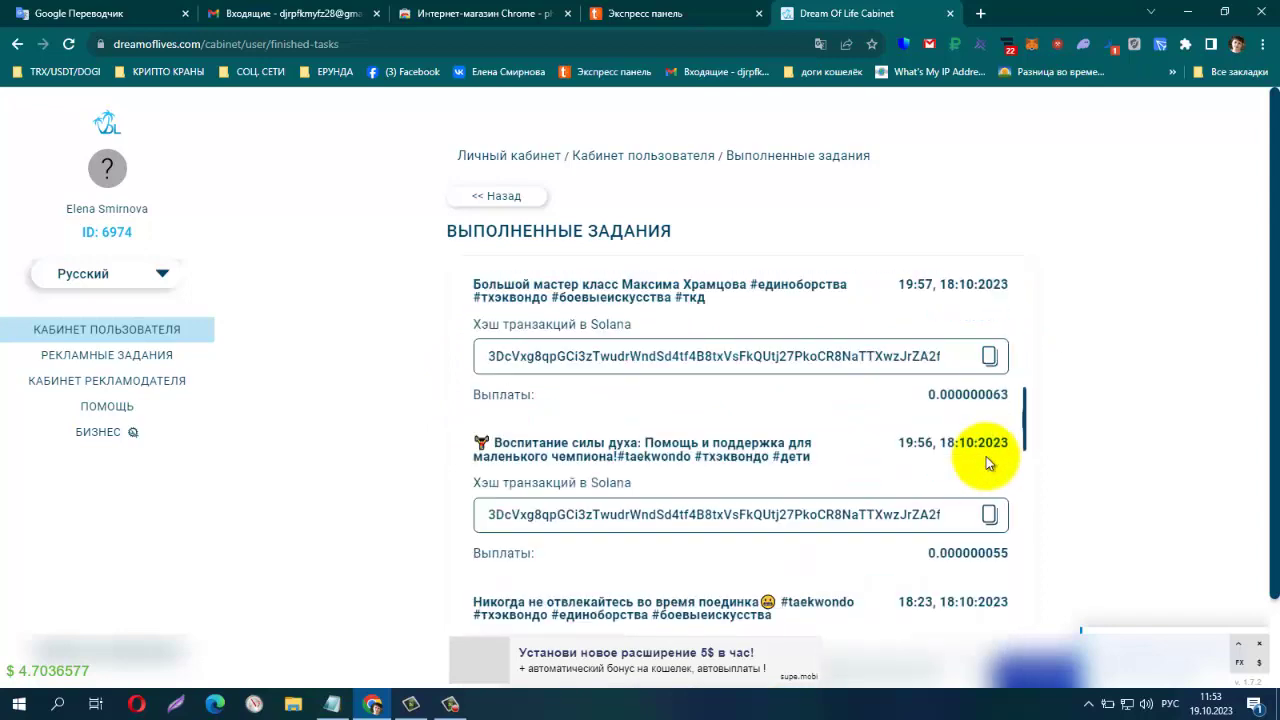
pyautogui.scroll(-8, 987, 462)
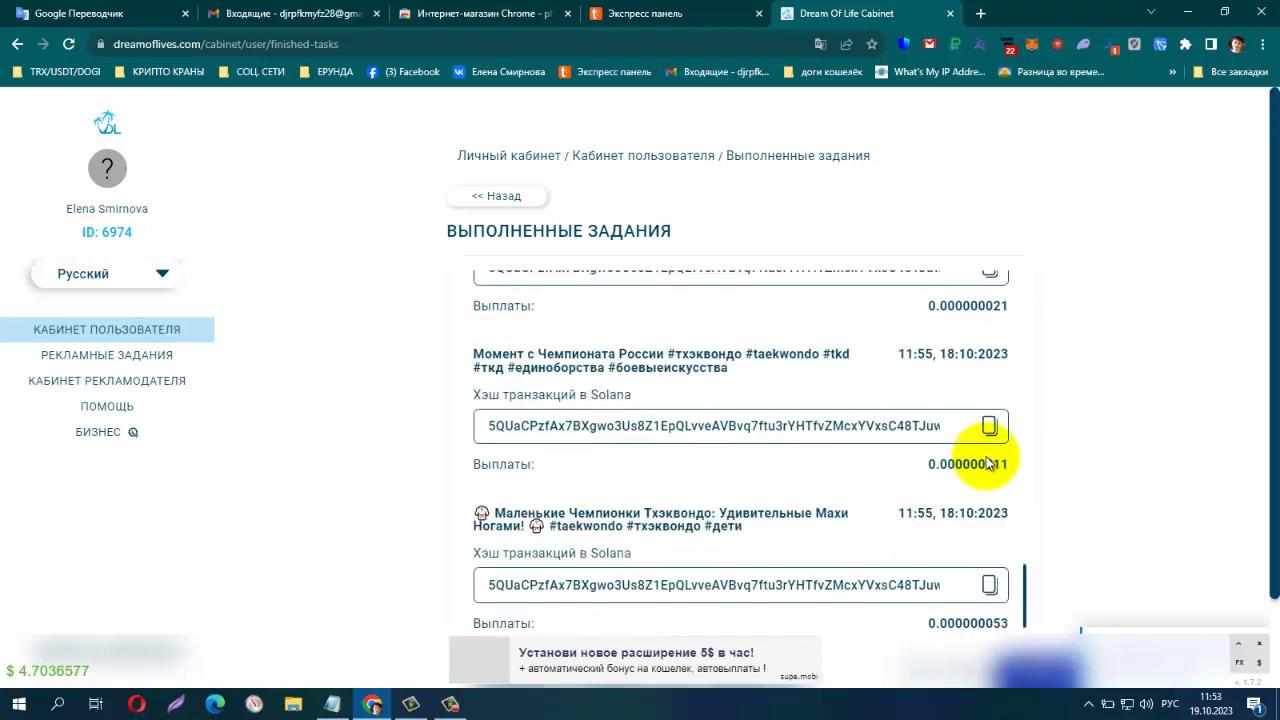
# Dismiss the advertising banner and return from the completed tasks to the user cabinet
pyautogui.click(1258, 642)
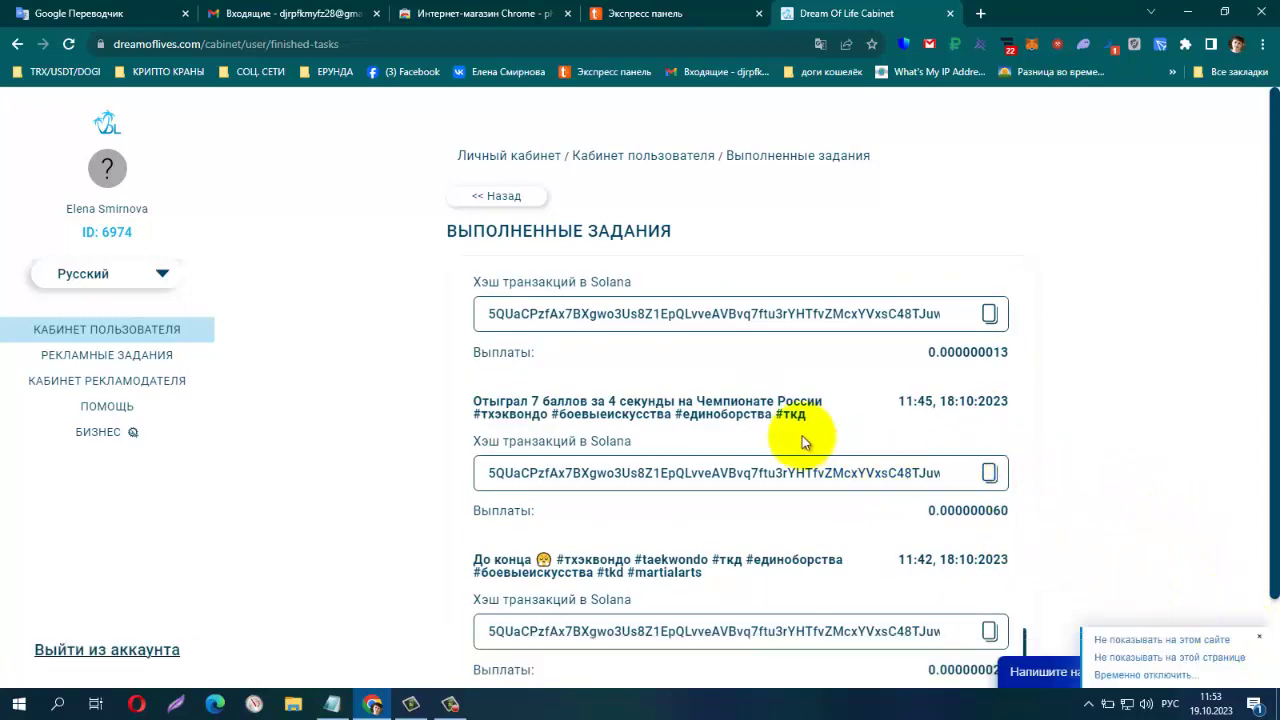
pyautogui.scroll(6, 808, 434)
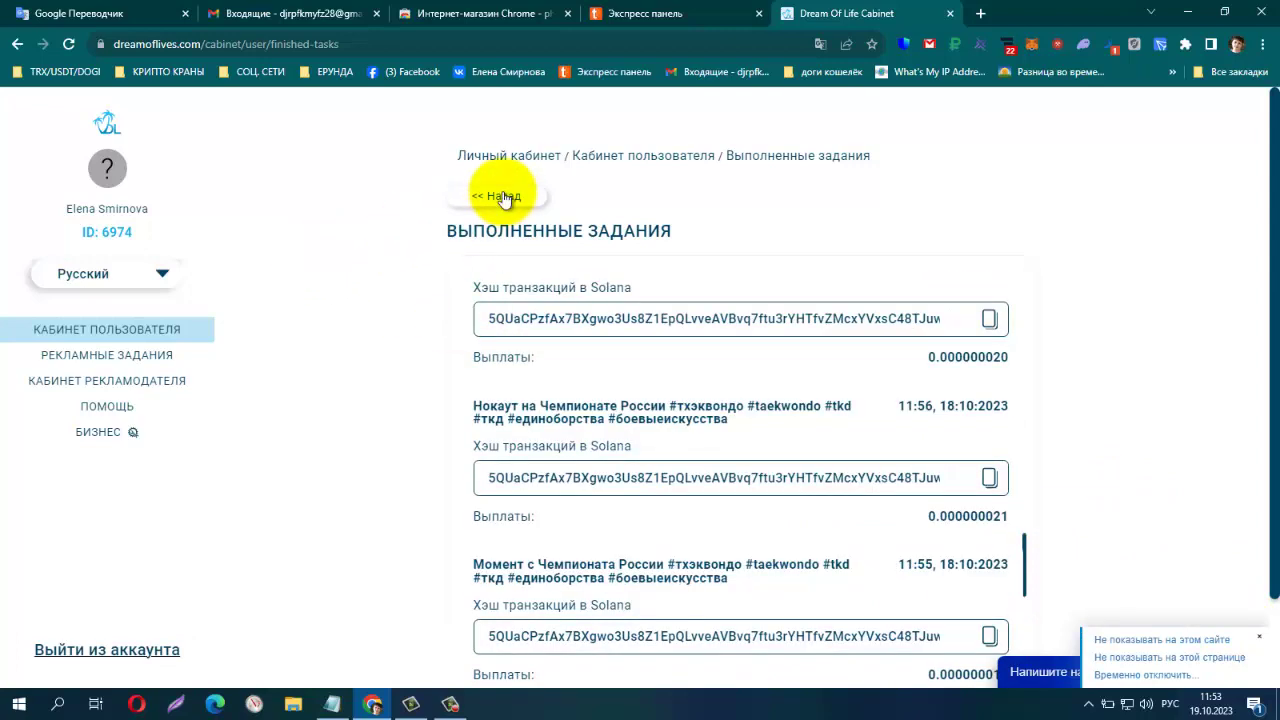
pyautogui.click(503, 196)
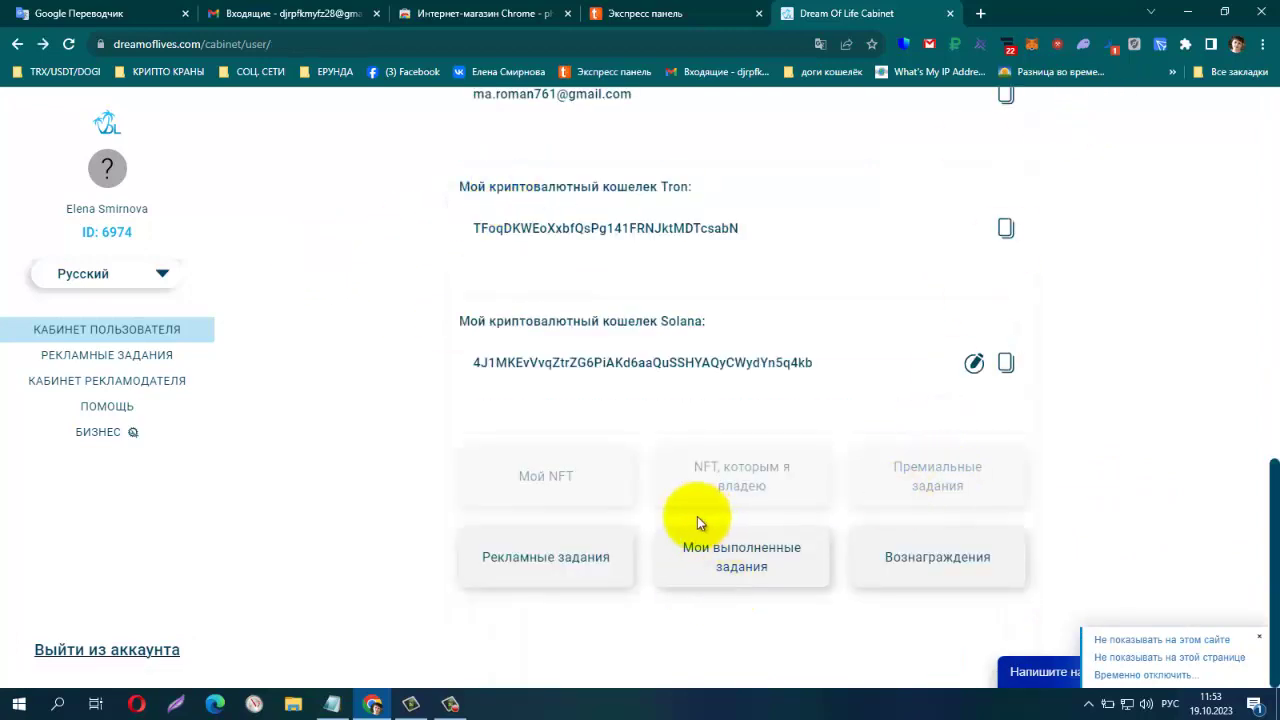
# View the Solana rewards by rank and the available interface languages, and return to the user cabinet's personal data
pyautogui.click(932, 562)
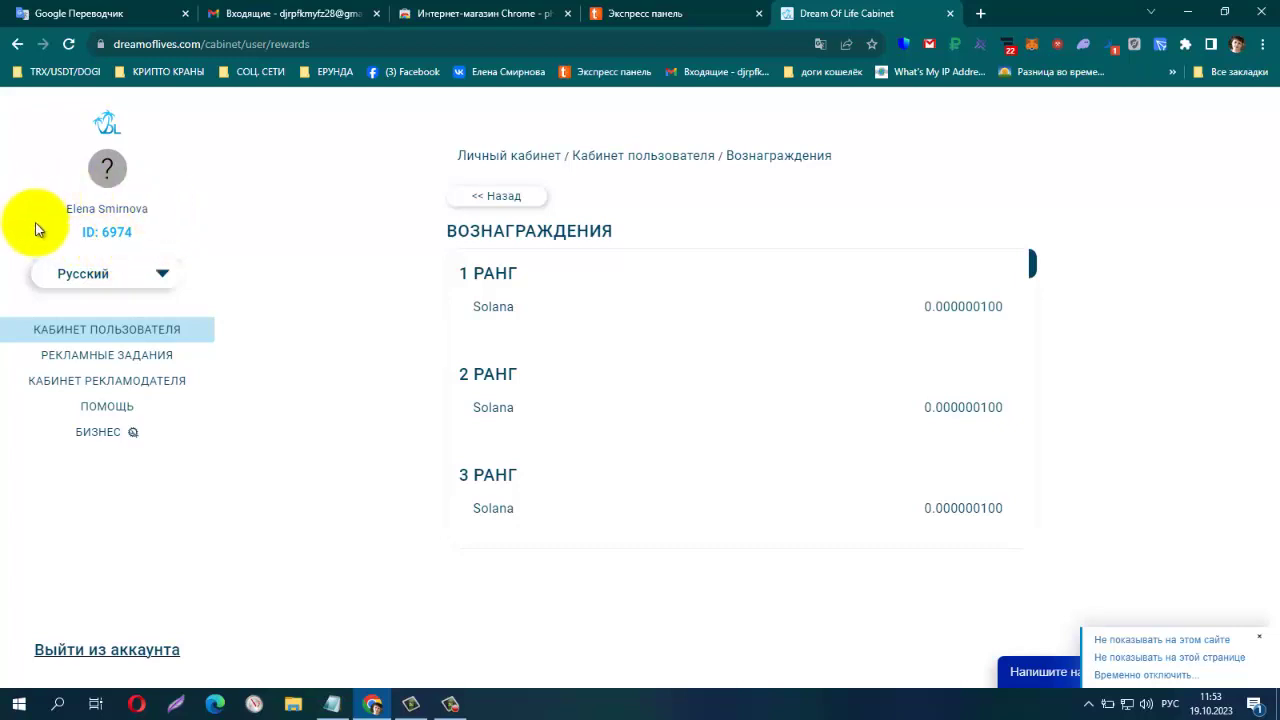
pyautogui.click(164, 276)
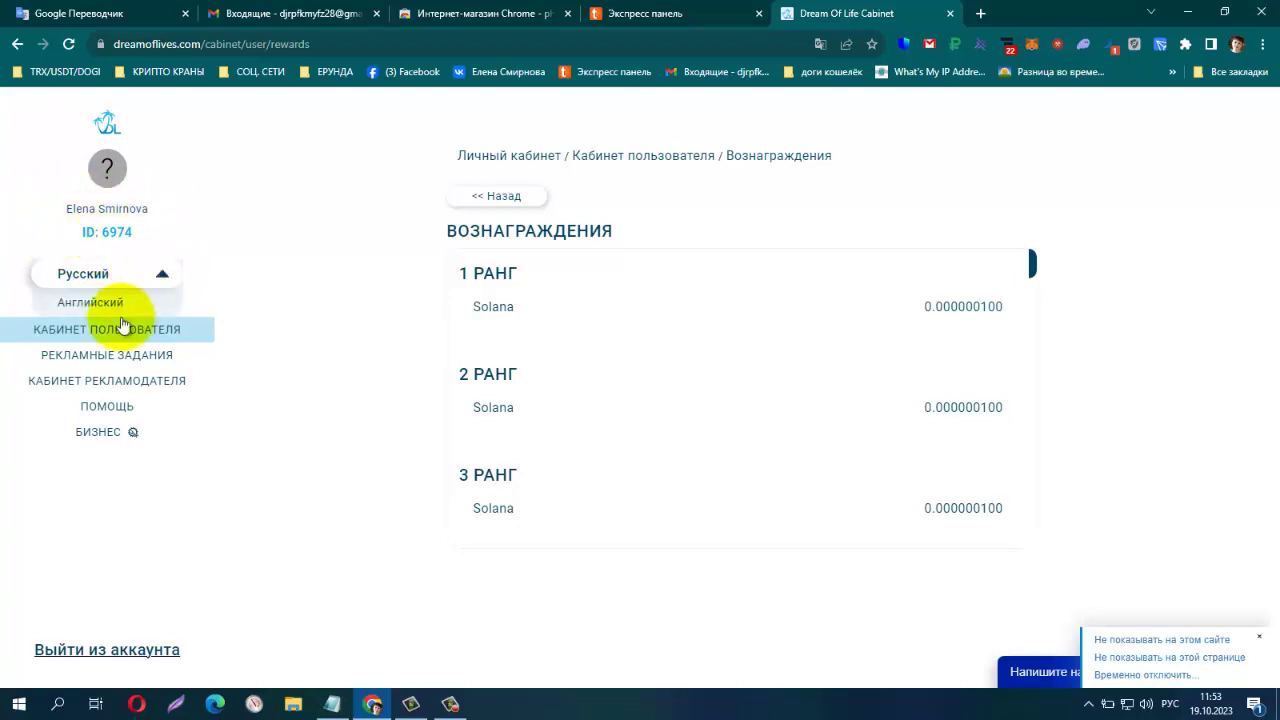
pyautogui.click(158, 276)
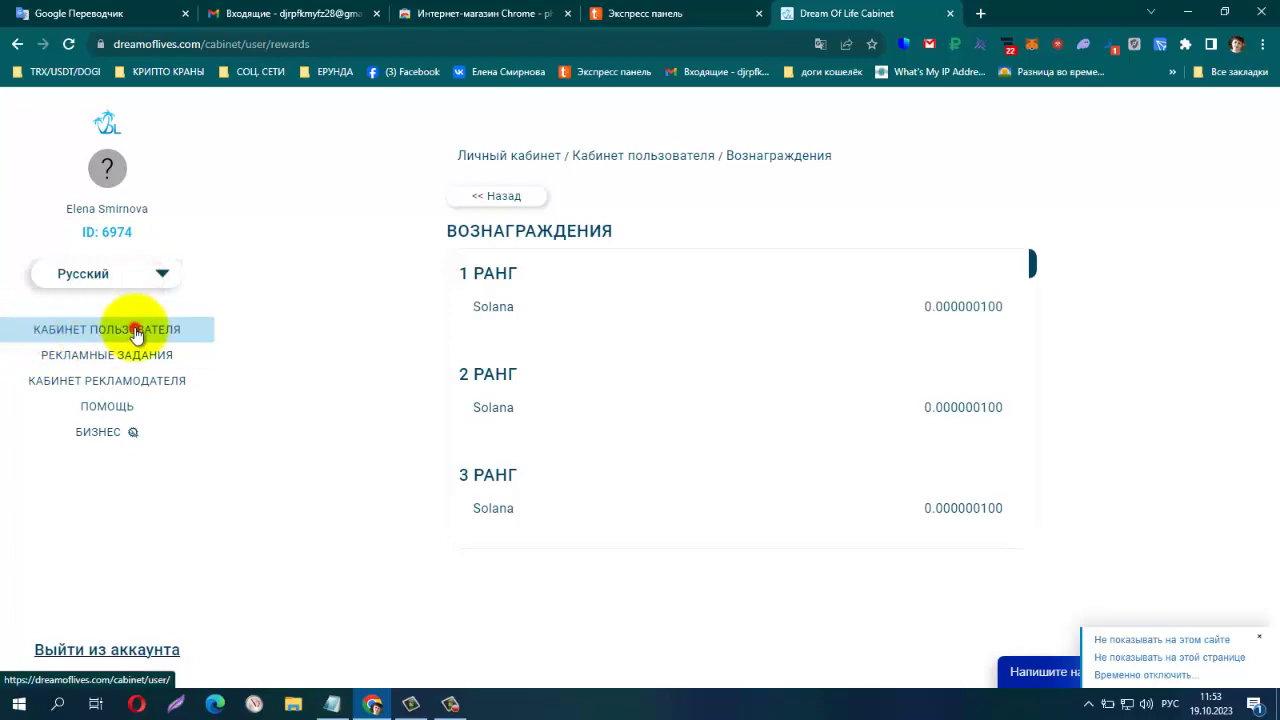
pyautogui.click(140, 330)
pyautogui.scroll(-5, 593, 441)
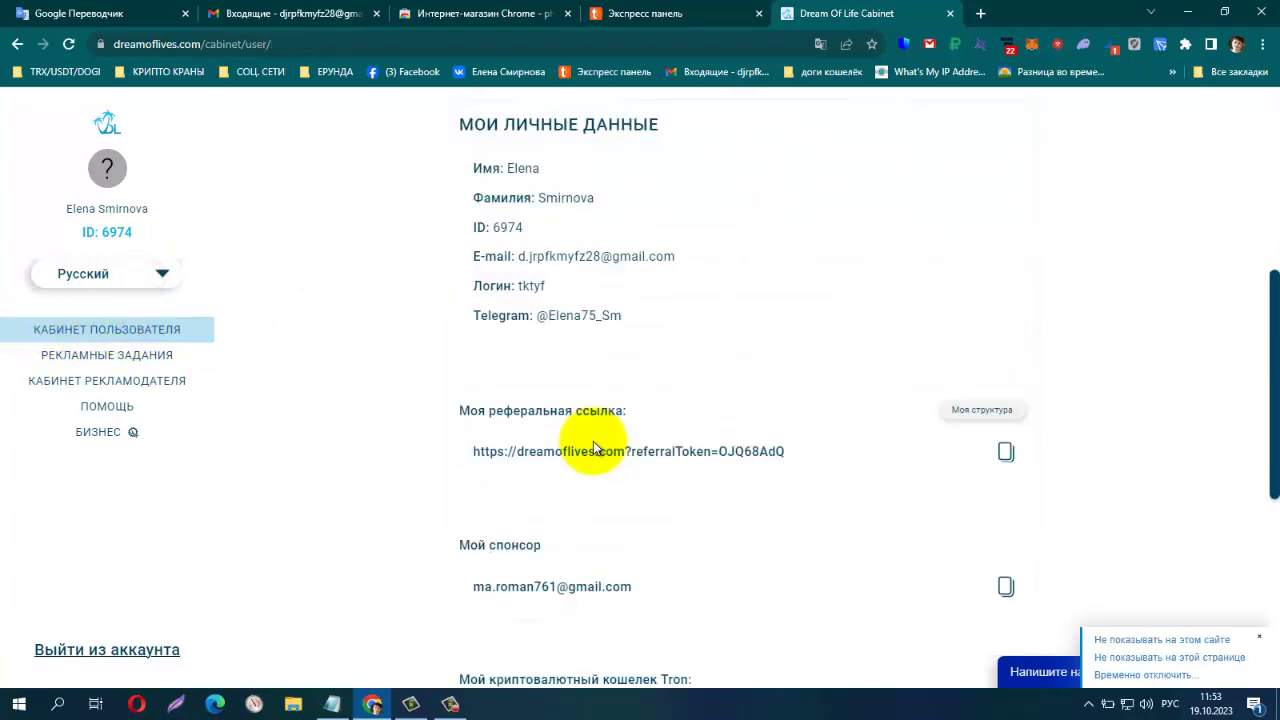
pyautogui.scroll(4, 593, 441)
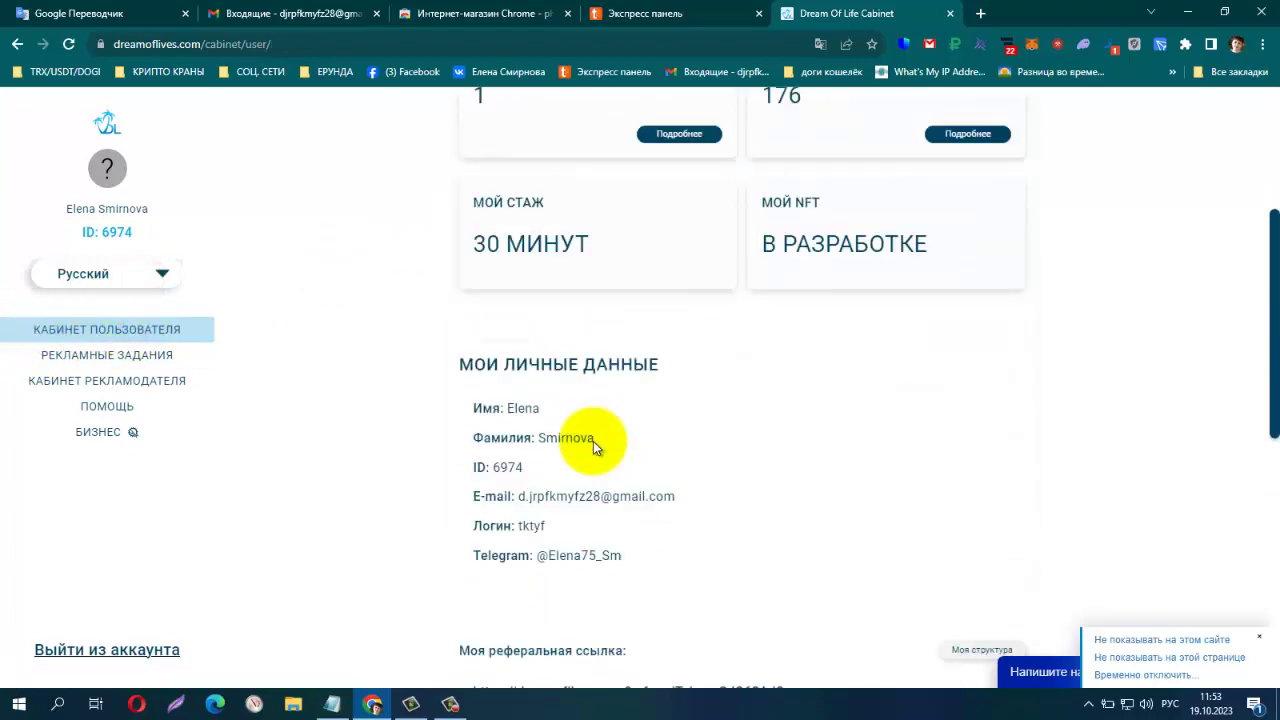
# Open the advertising tasks and browse the videos on the first page and on pages 96 and 95
pyautogui.click(83, 358)
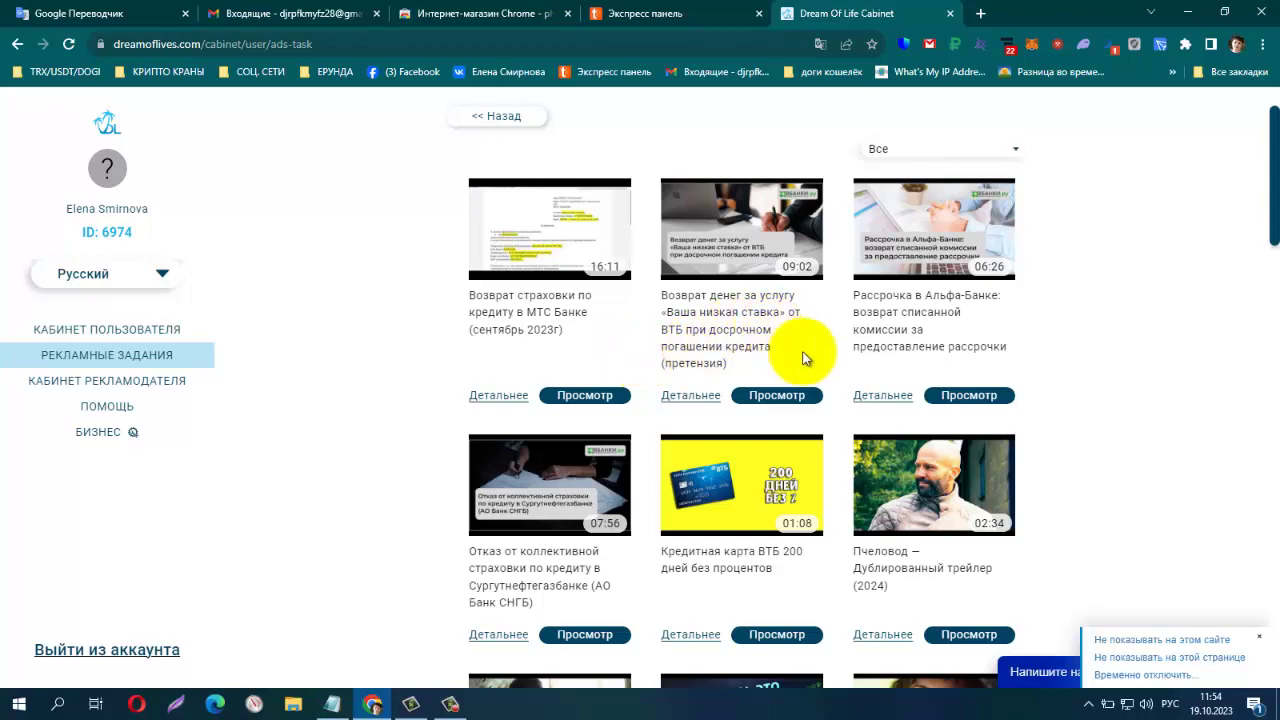
pyautogui.scroll(-2, 832, 390)
pyautogui.scroll(-10, 832, 384)
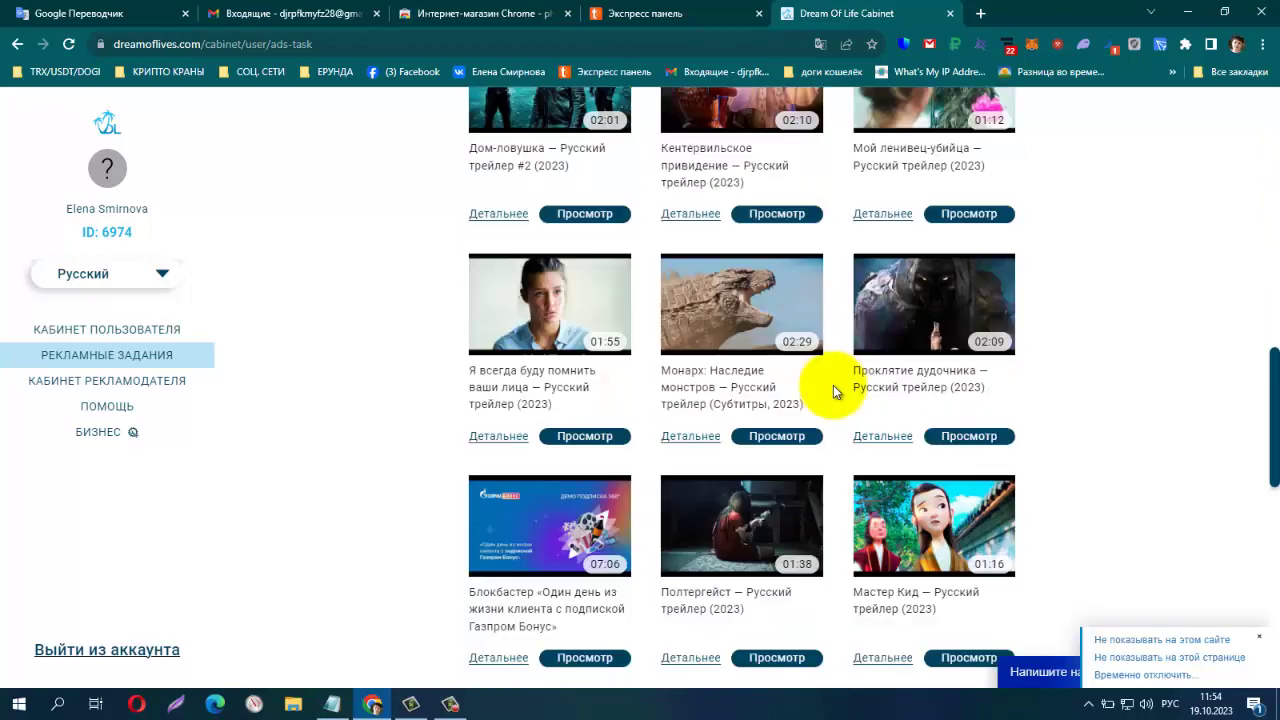
pyautogui.scroll(-5, 833, 385)
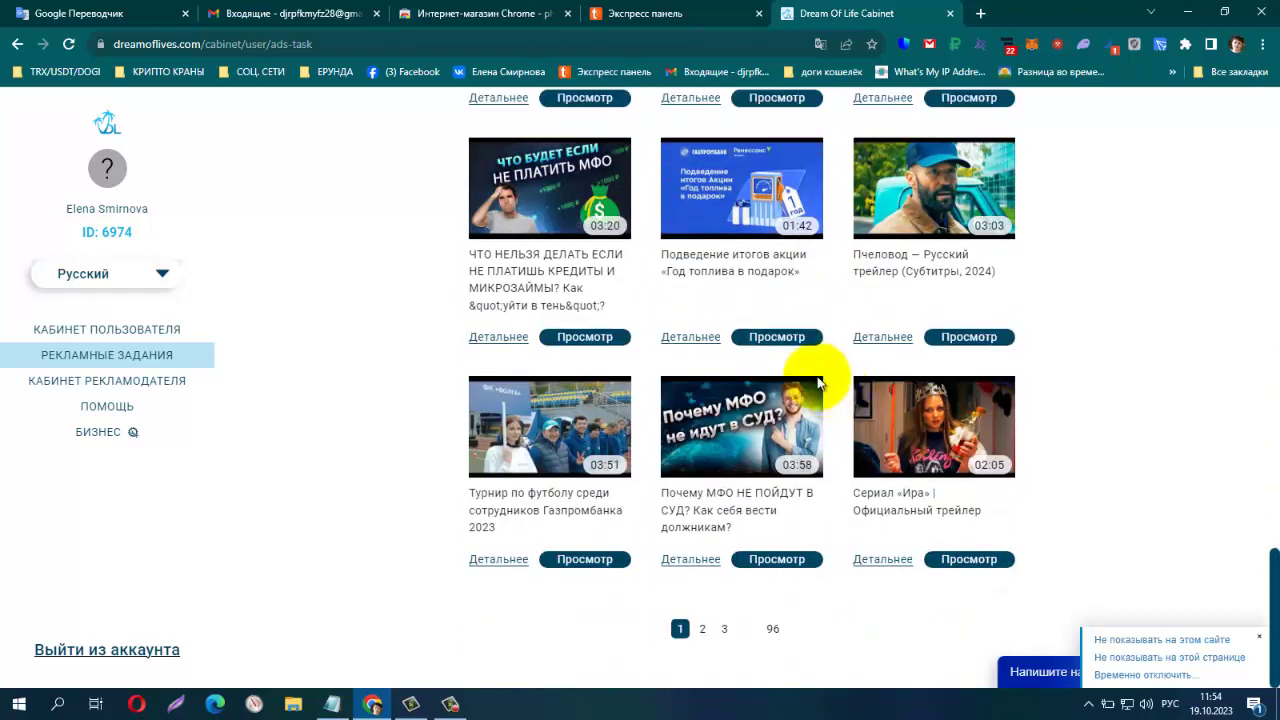
pyautogui.click(772, 628)
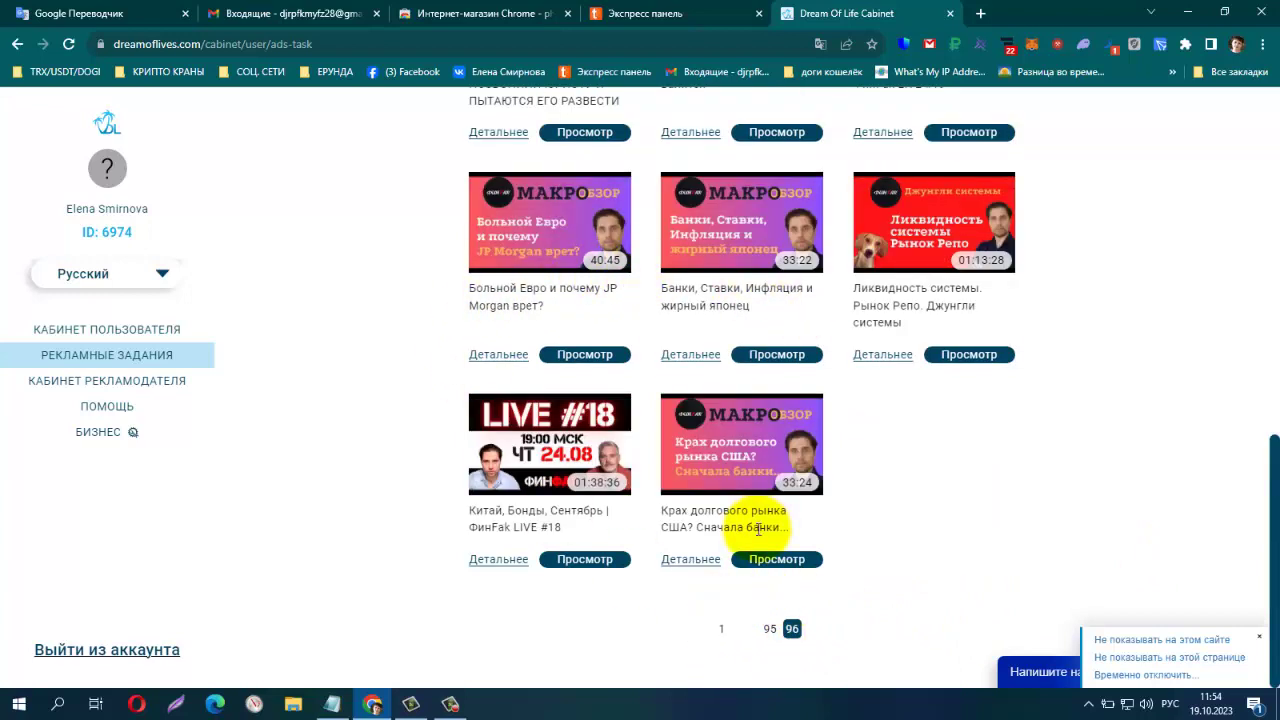
pyautogui.click(766, 630)
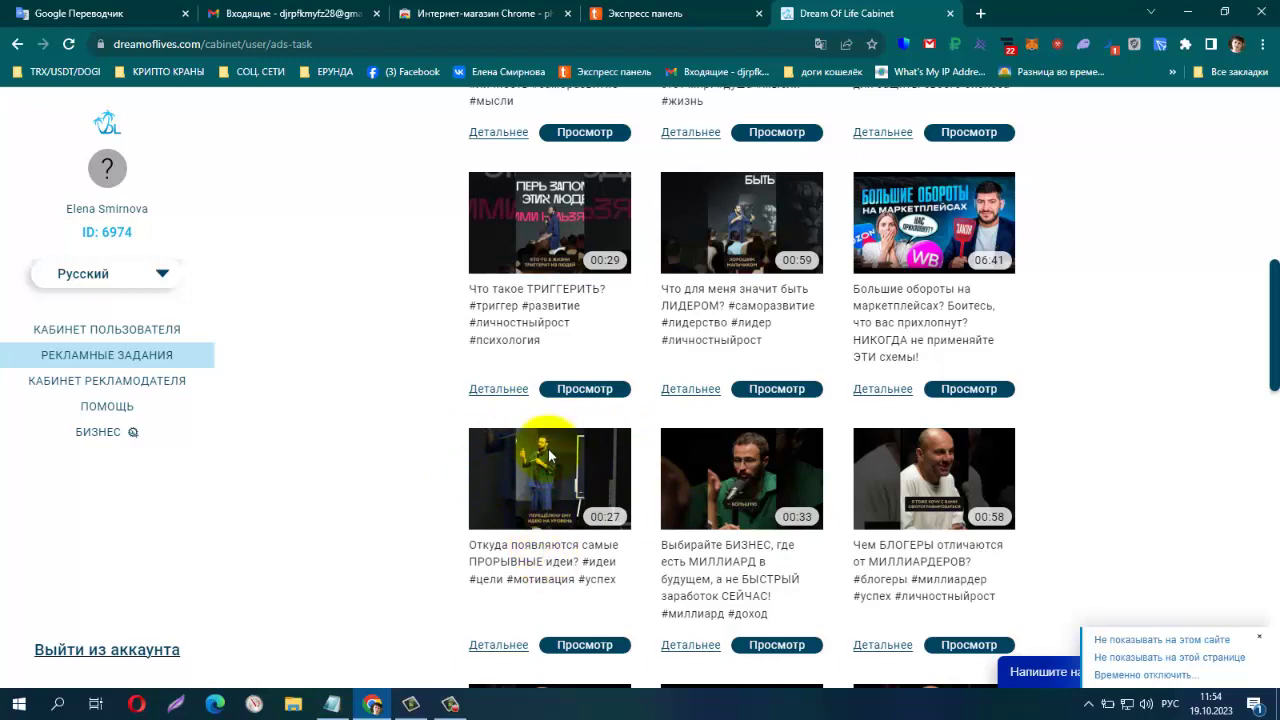
# Start the task for the 27-second video "Откуда появляются самые ПРОРЫВНЫЕ идеи?" and watch it until the reward timer runs out
pyautogui.scroll(-2, 531, 514)
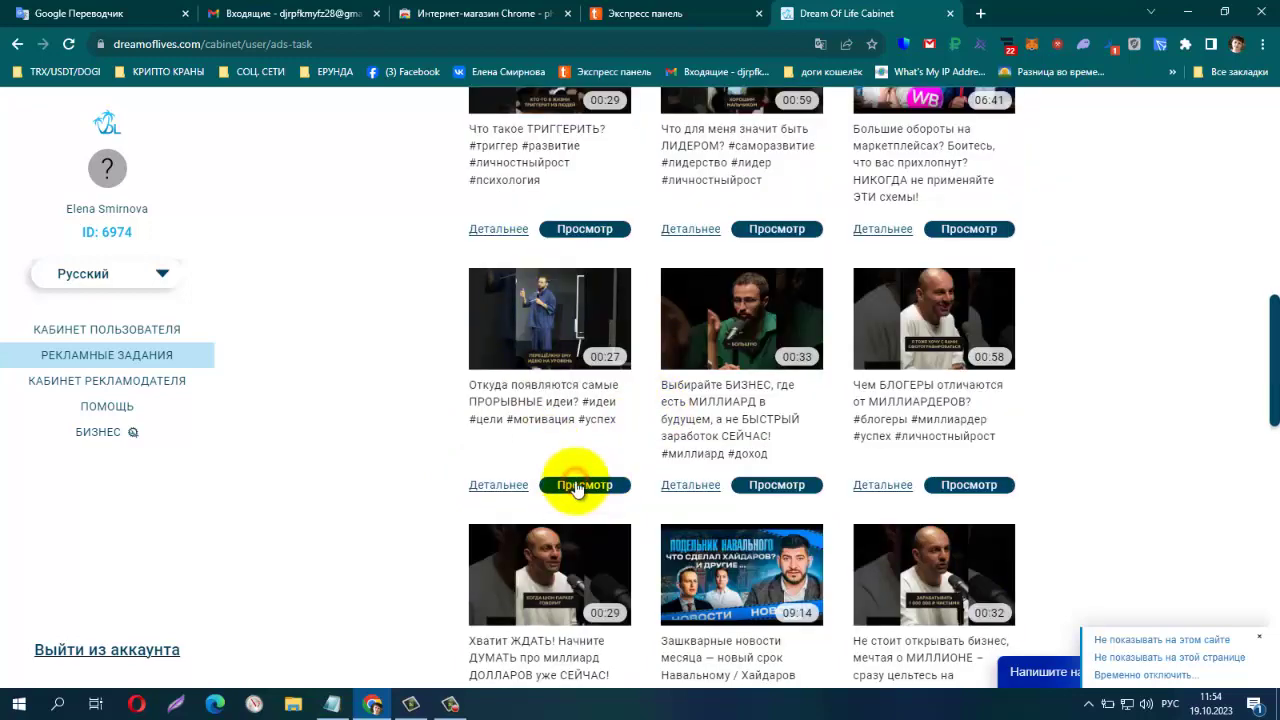
pyautogui.click(577, 487)
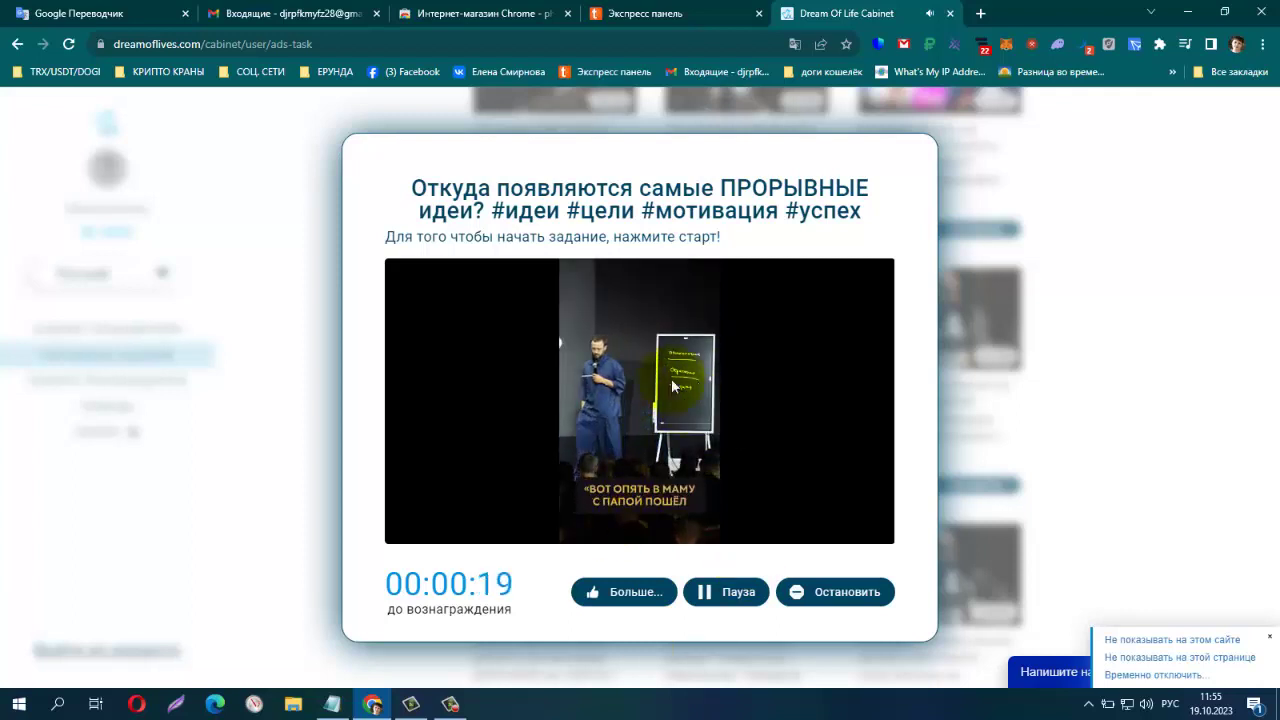
pyautogui.click(620, 626)
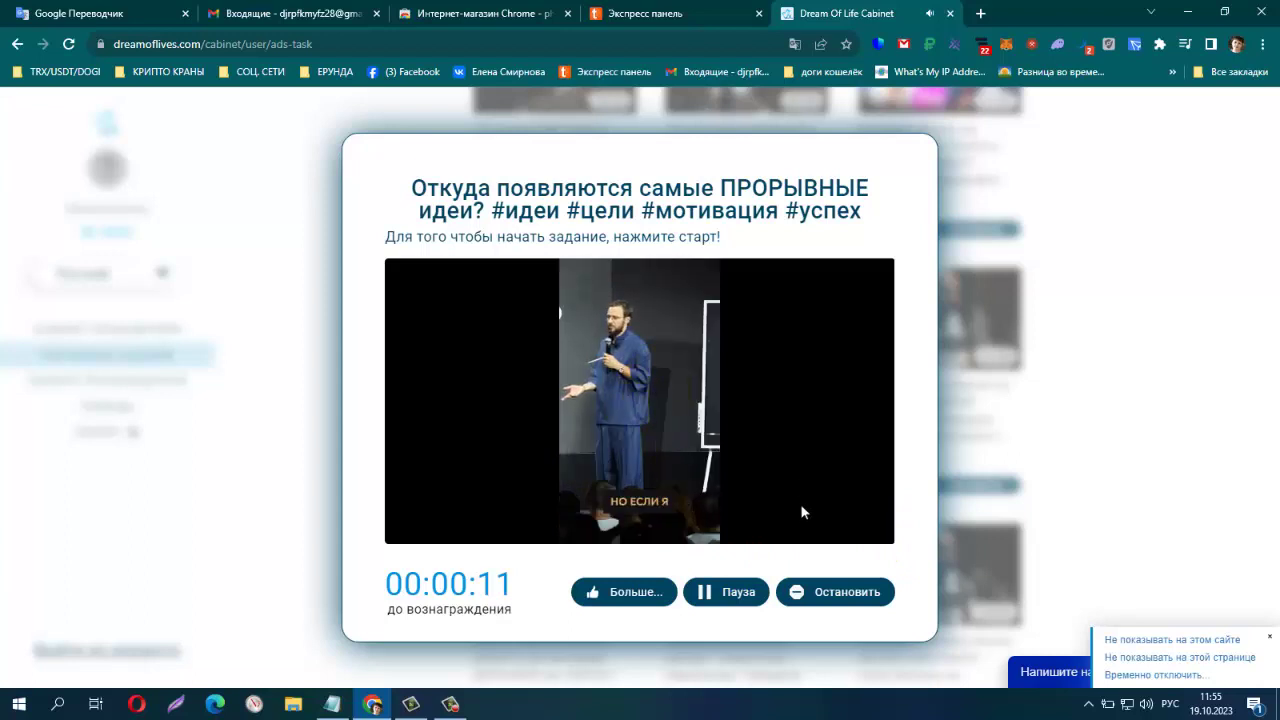
pyautogui.click(648, 406)
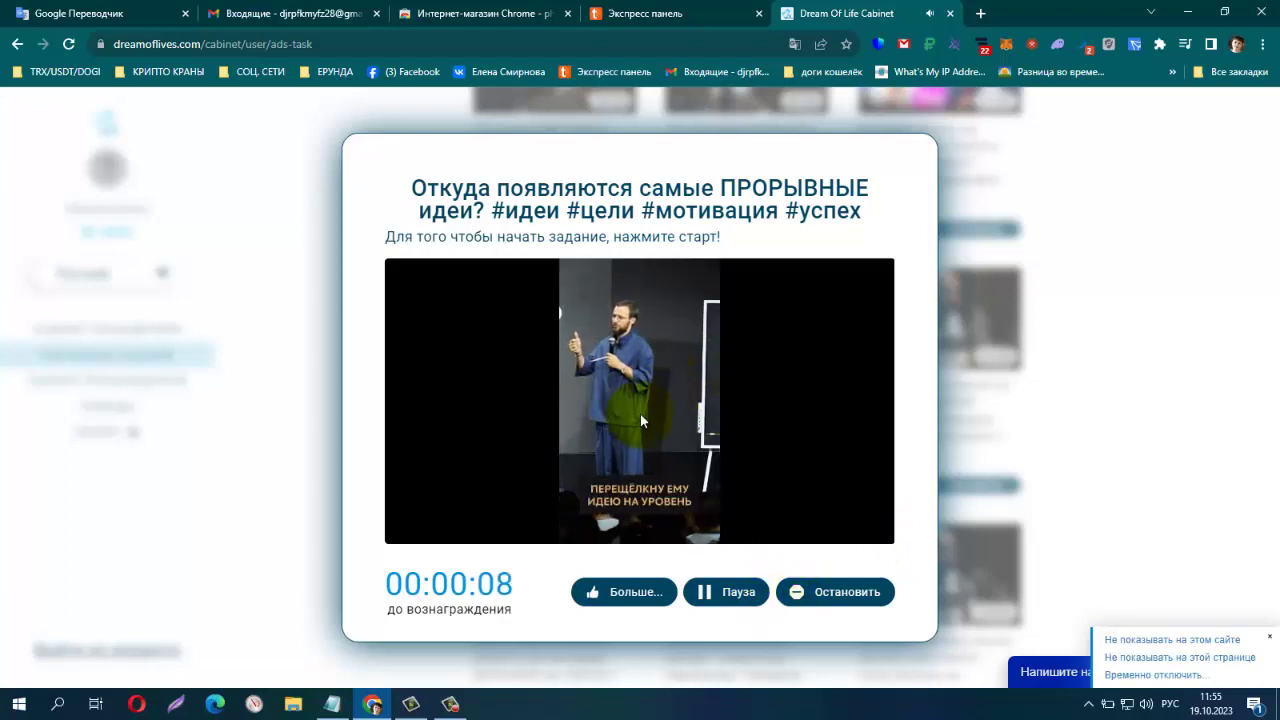
pyautogui.click(643, 413)
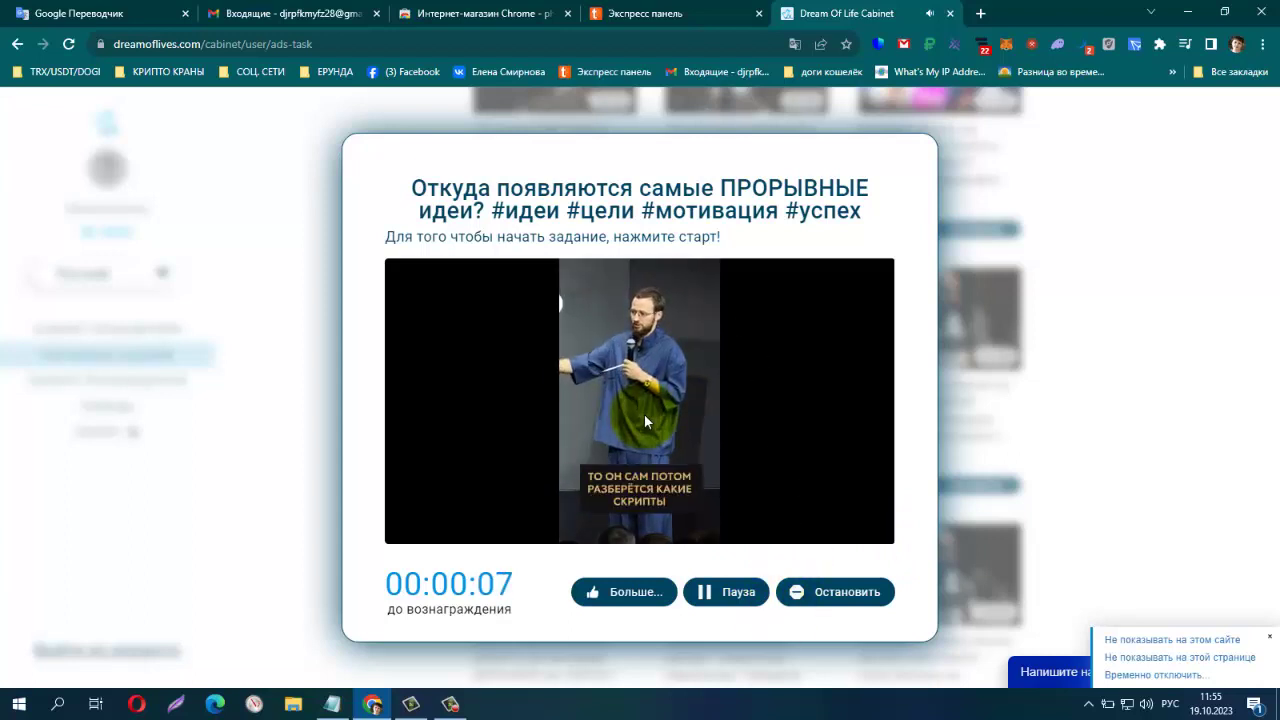
pyautogui.click(648, 490)
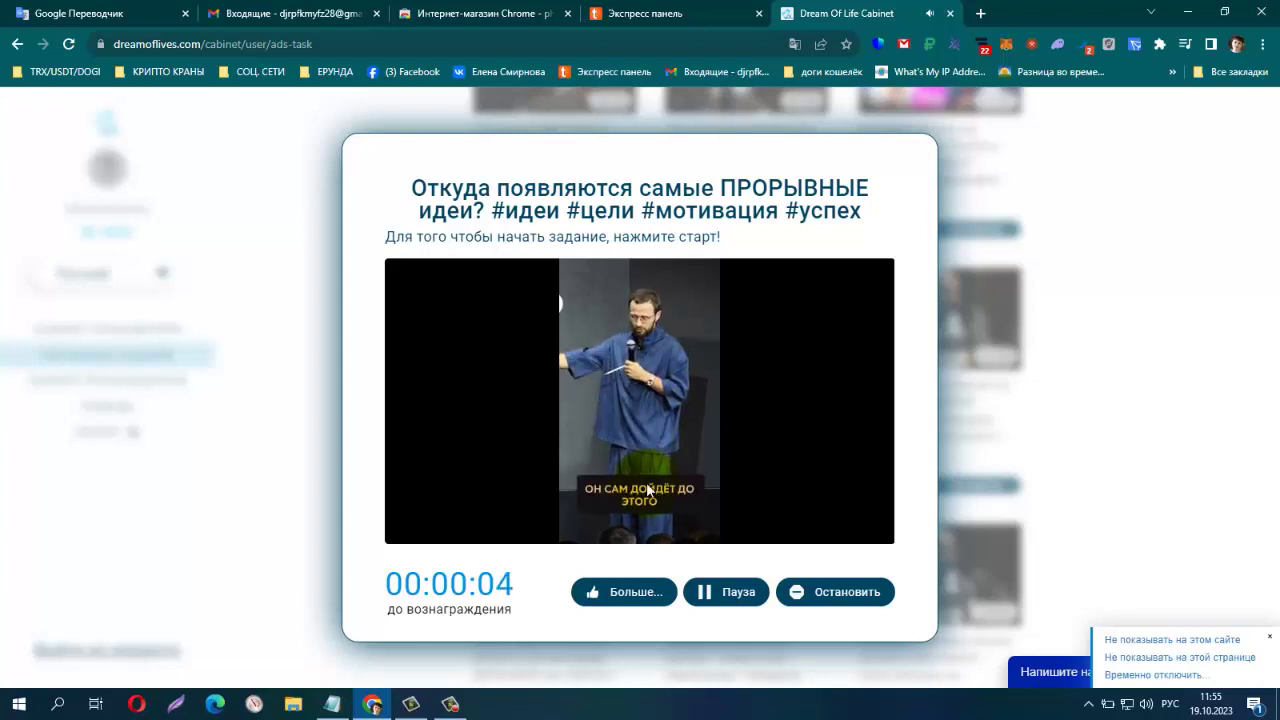
pyautogui.click(622, 588)
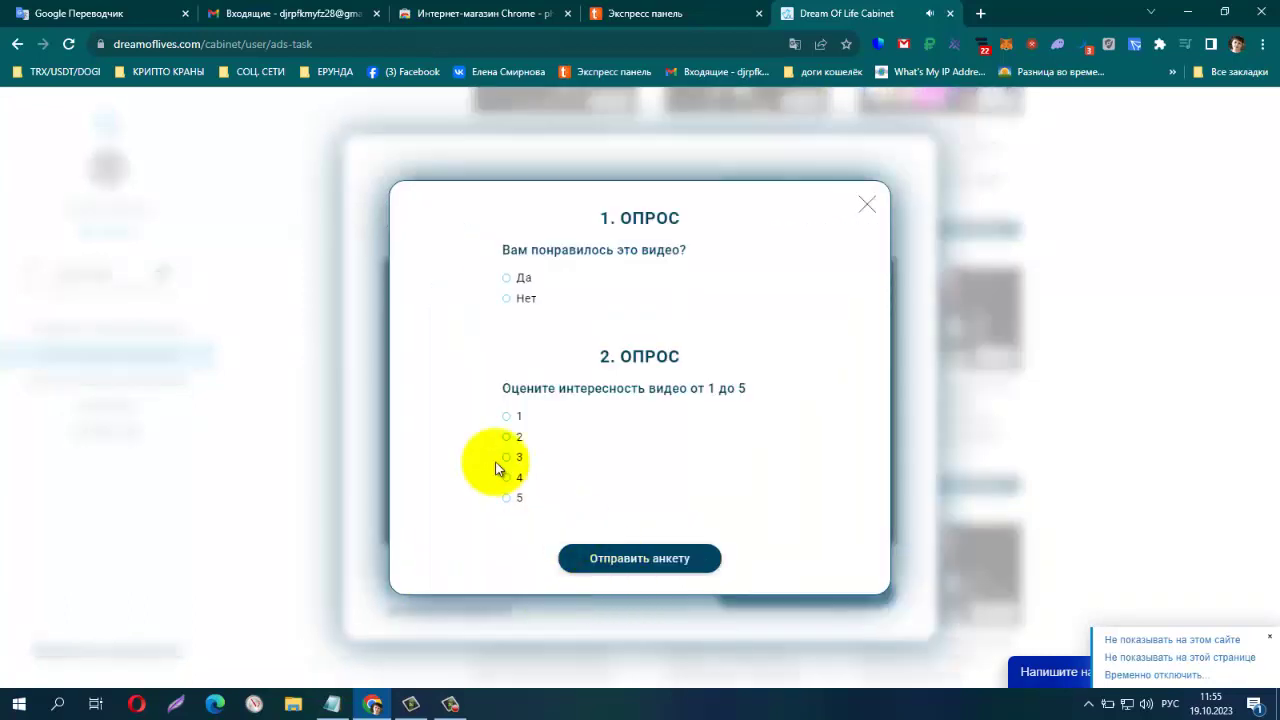
# Answer the survey with "Да" for liking the video and 5 for interest, submit it and return to the advertising videos
pyautogui.click(507, 279)
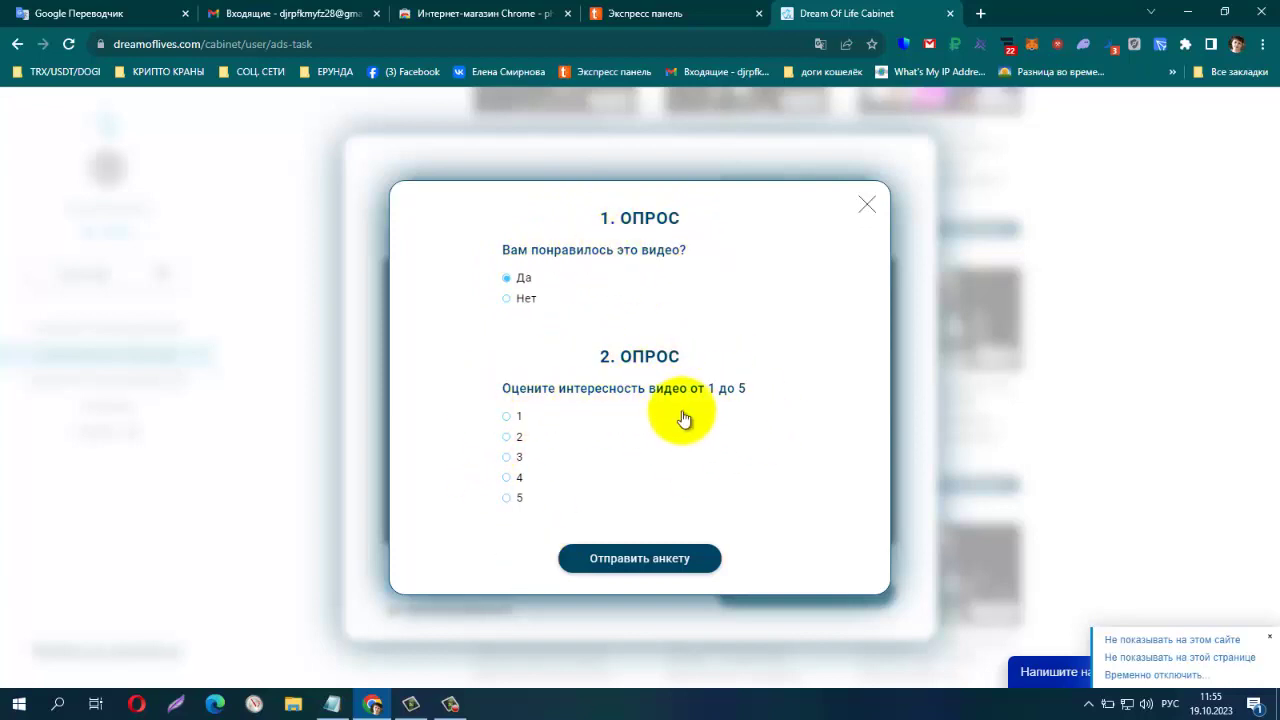
pyautogui.click(507, 497)
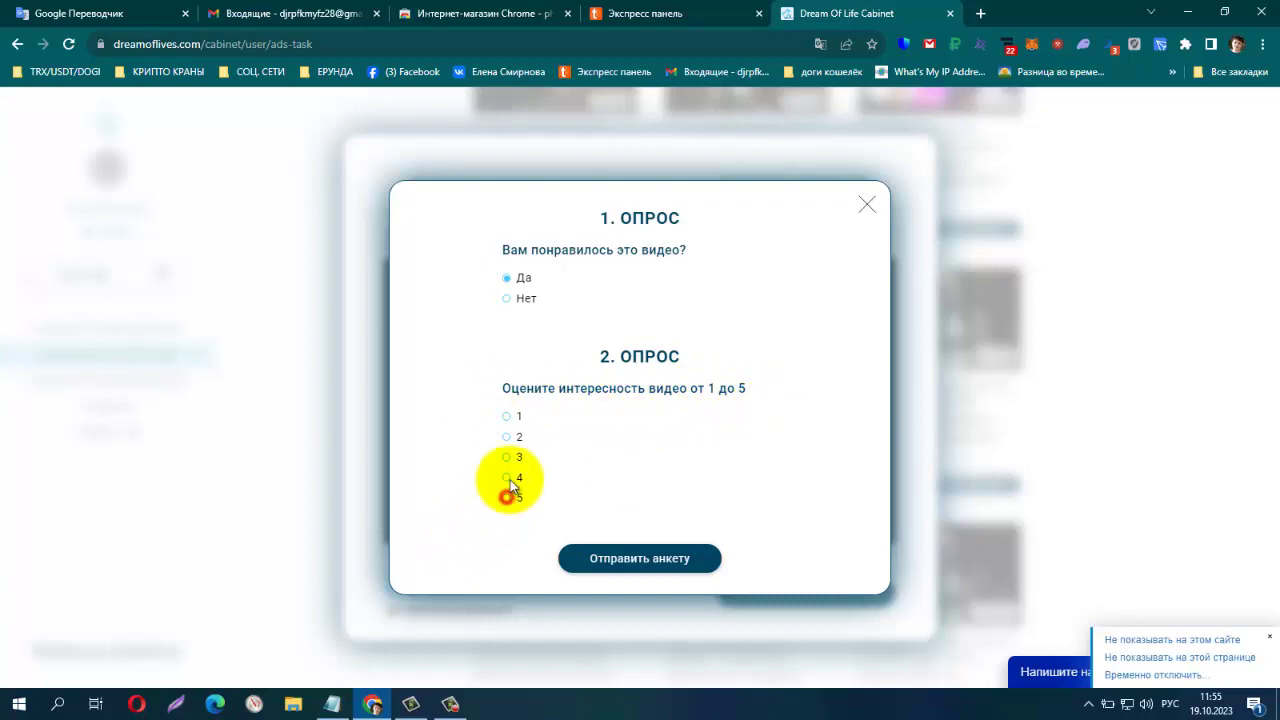
pyautogui.click(677, 560)
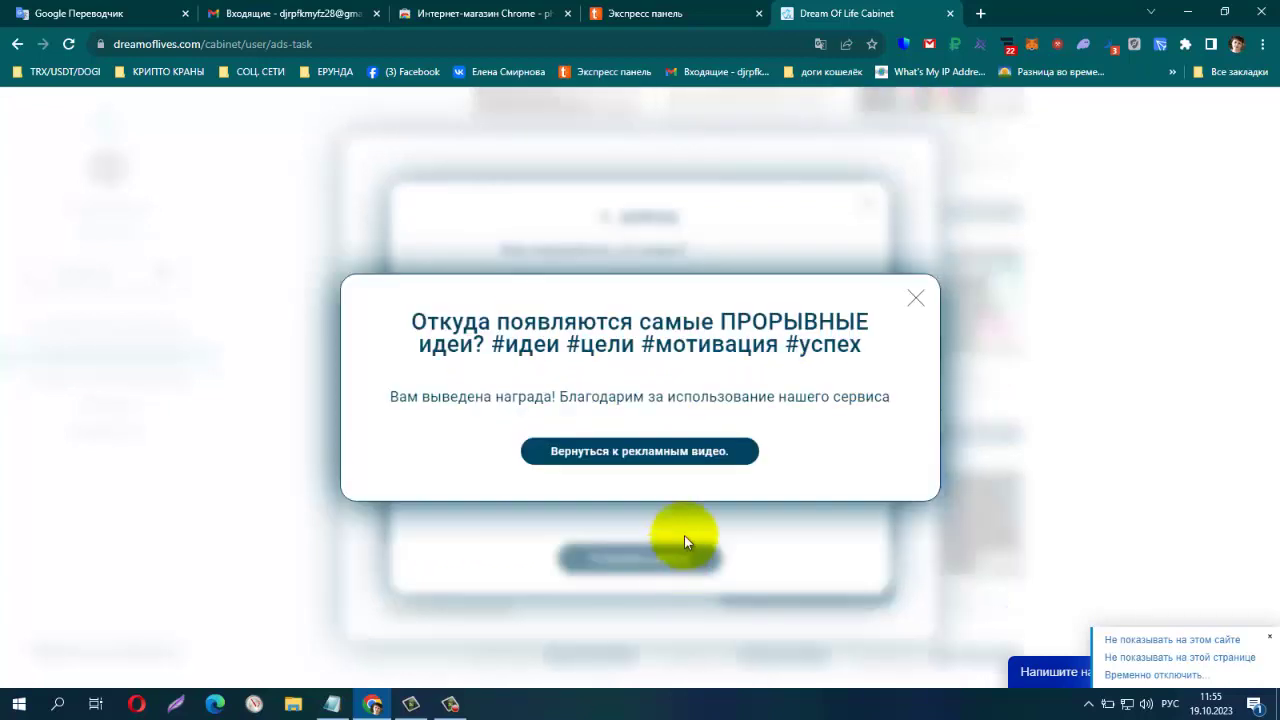
pyautogui.click(638, 455)
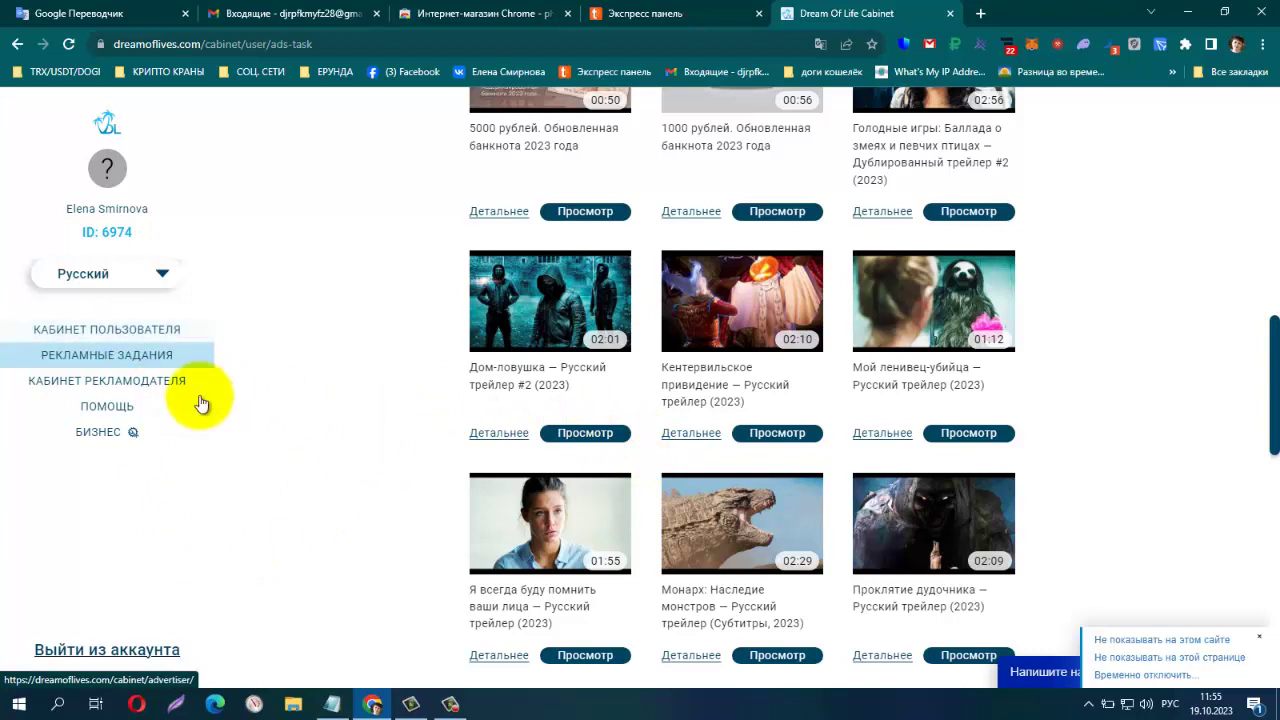
# Open the completed tasks from the user cabinet and check the payout status of the video just watched
pyautogui.click(167, 338)
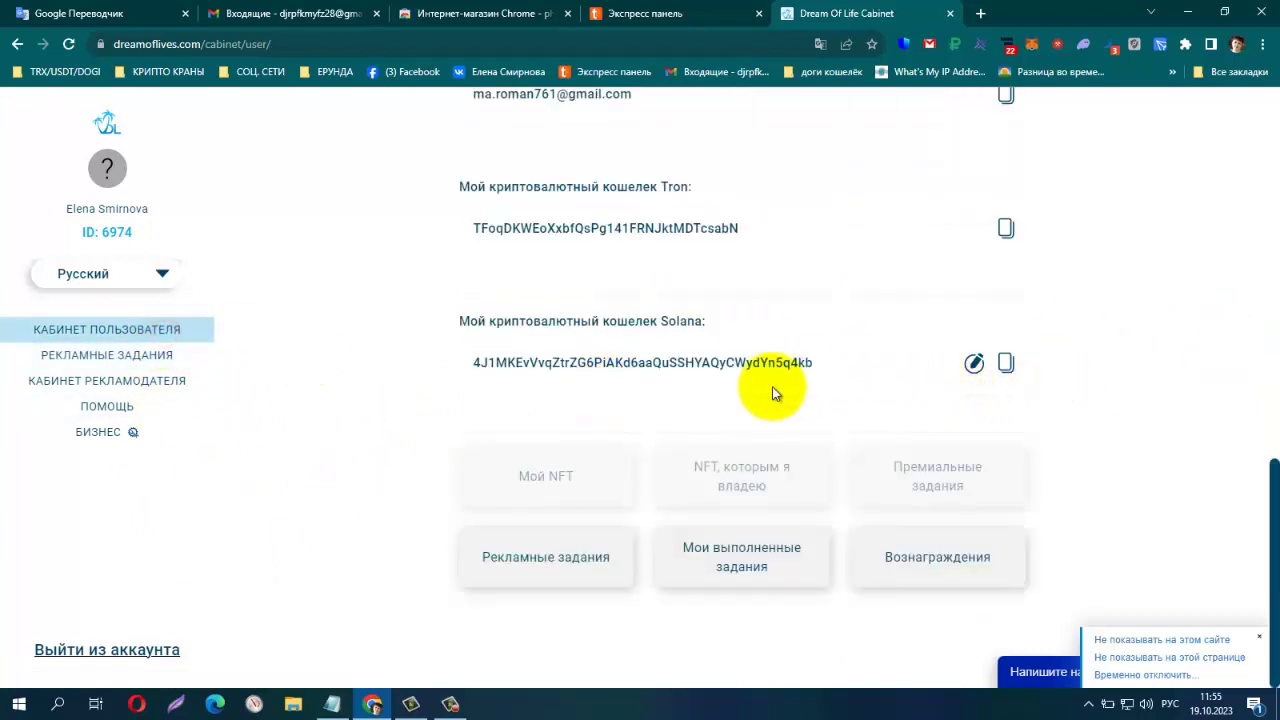
pyautogui.click(738, 560)
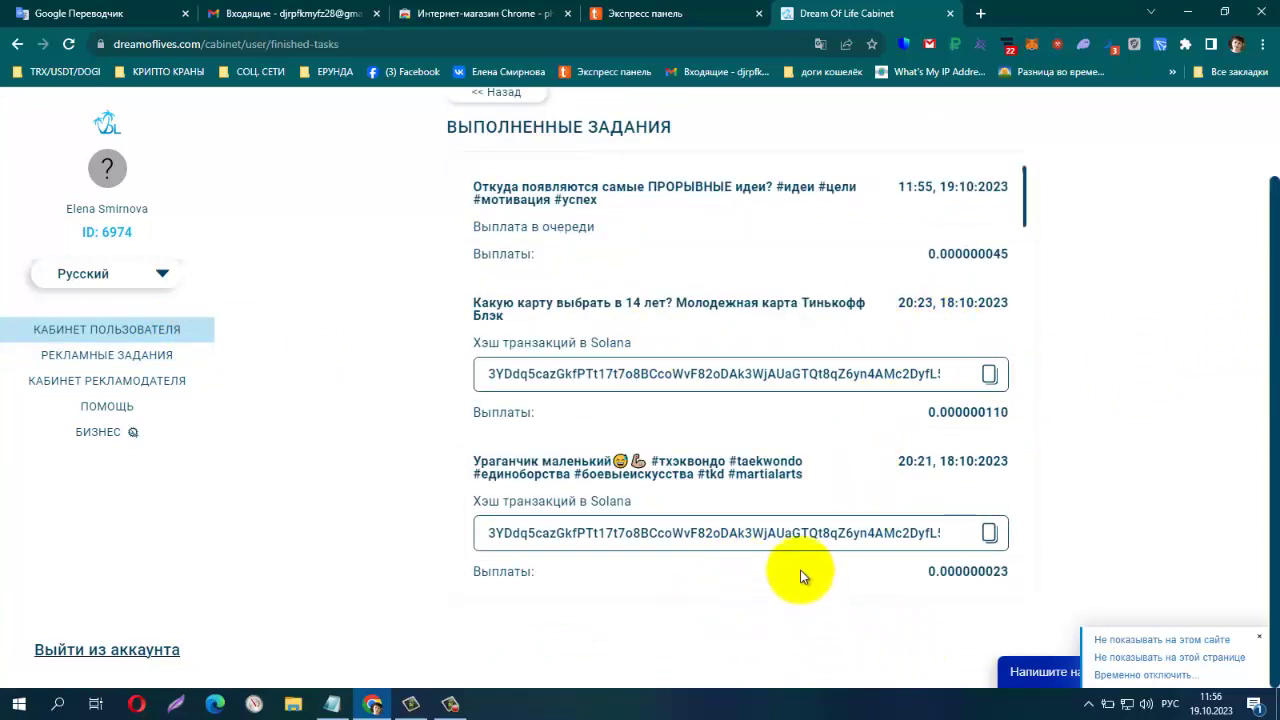
pyautogui.scroll(2, 761, 320)
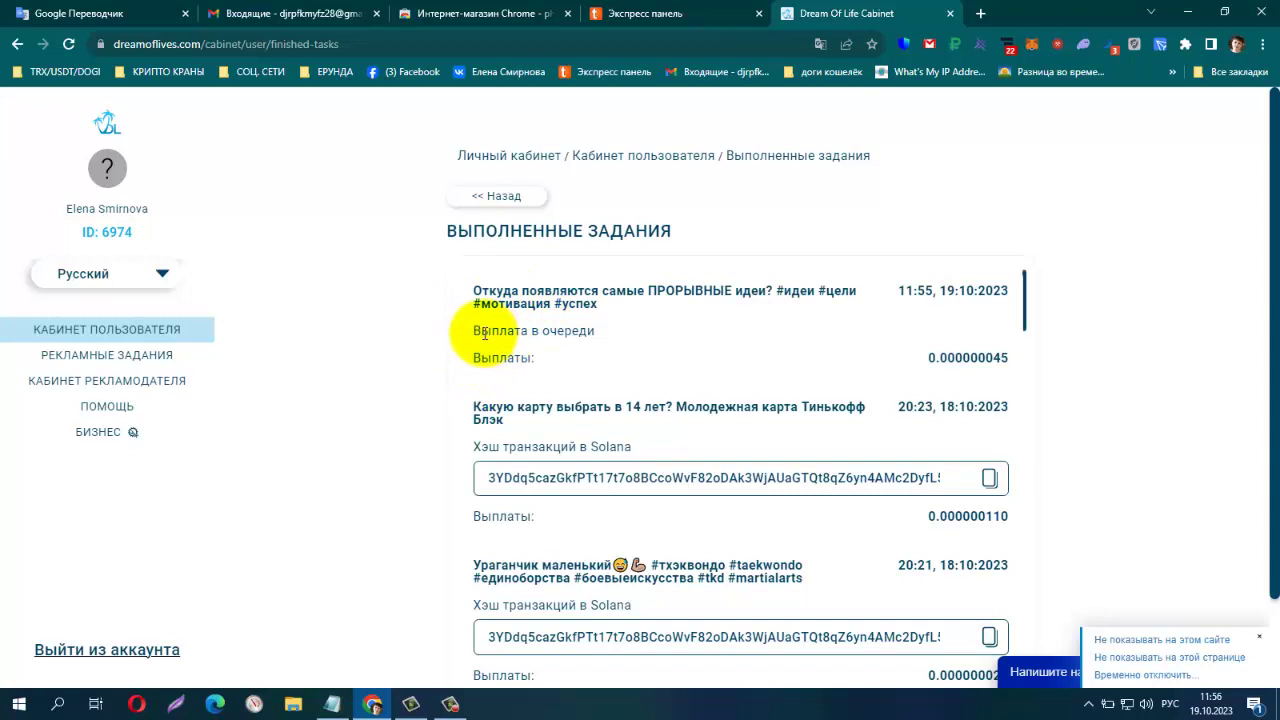
pyautogui.moveTo(476, 330); pyautogui.dragTo(587, 338)
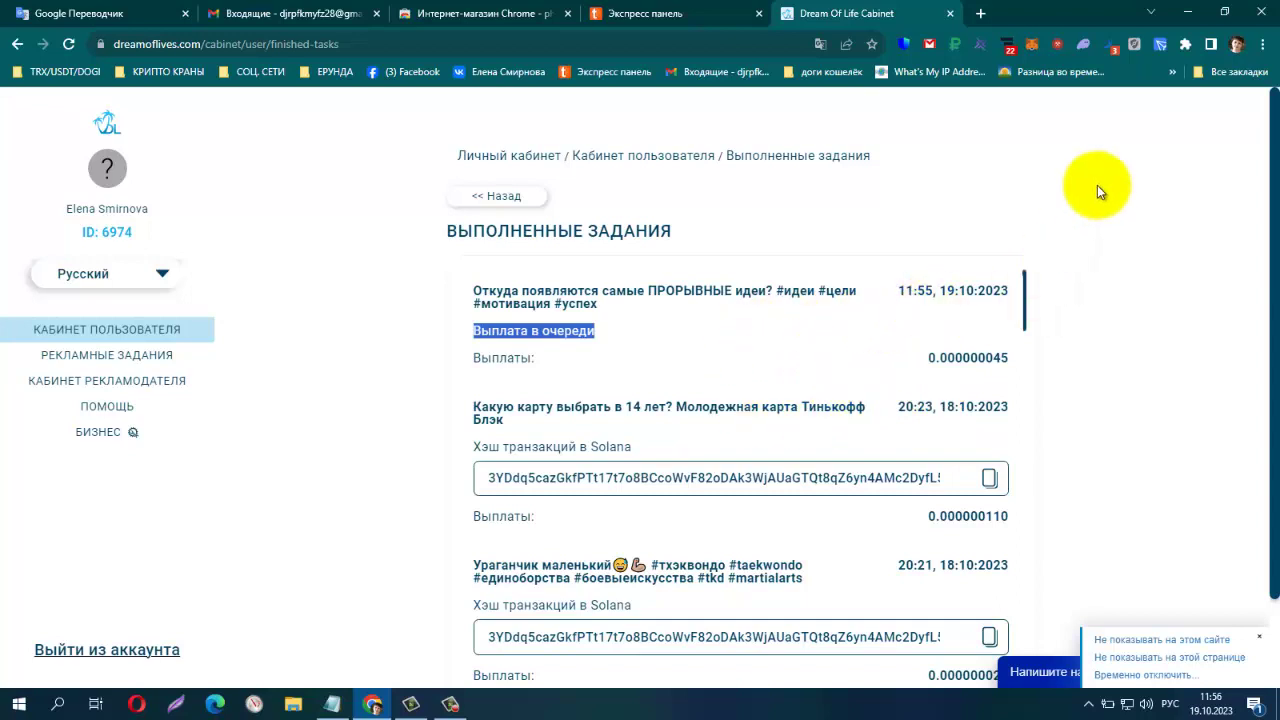
# View the Solana balance and received transactions in the Phantom wallet, and close the wallet
pyautogui.click(1087, 47)
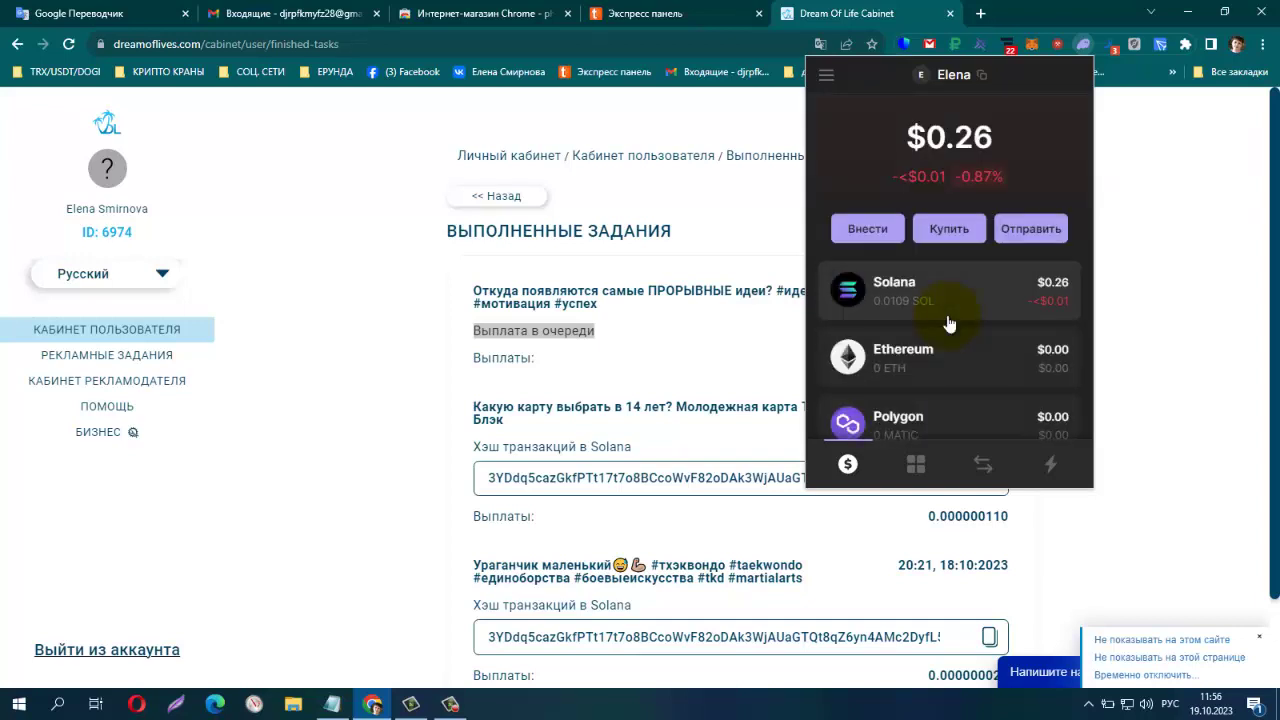
pyautogui.click(949, 322)
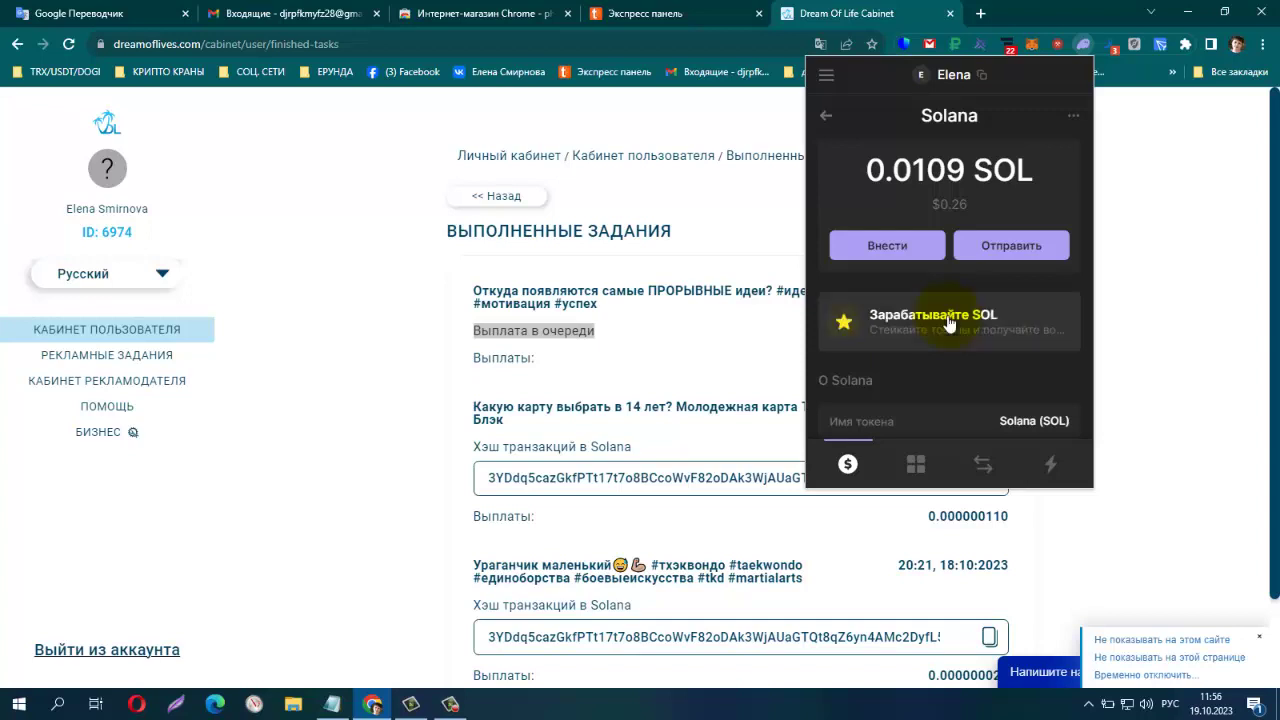
pyautogui.scroll(-3, 950, 318)
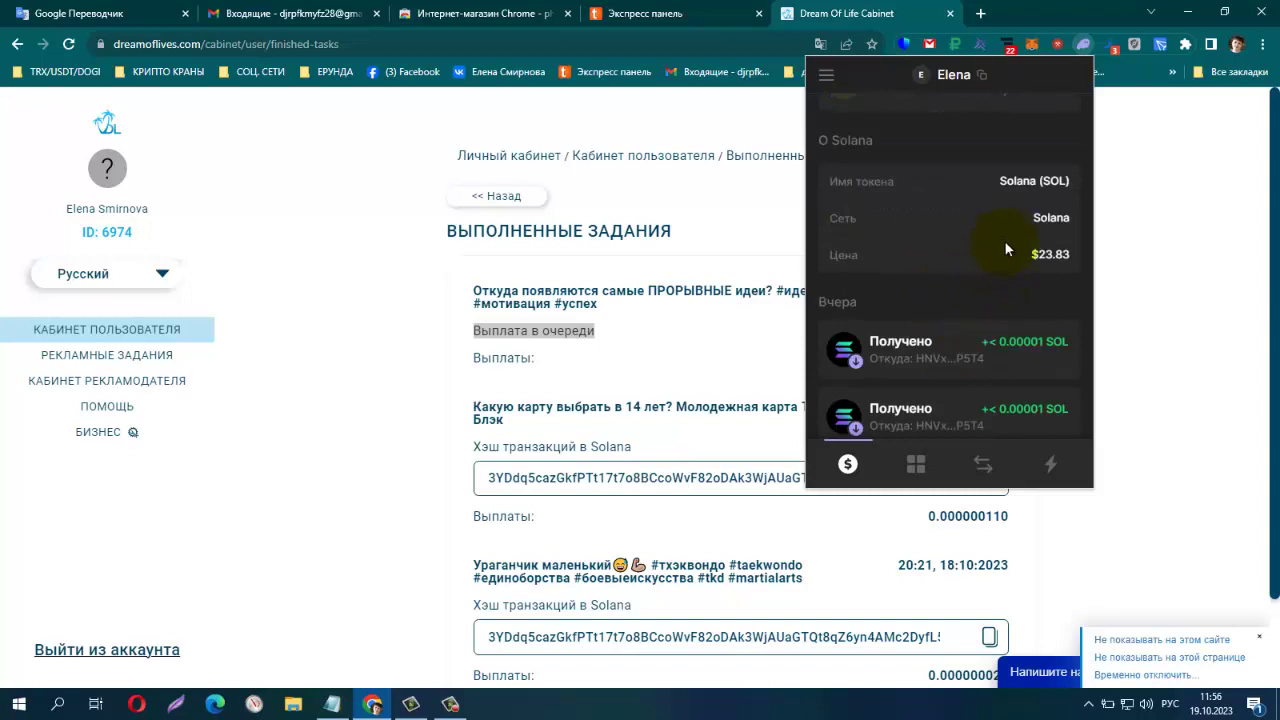
pyautogui.scroll(-3, 1004, 240)
pyautogui.scroll(1, 1007, 263)
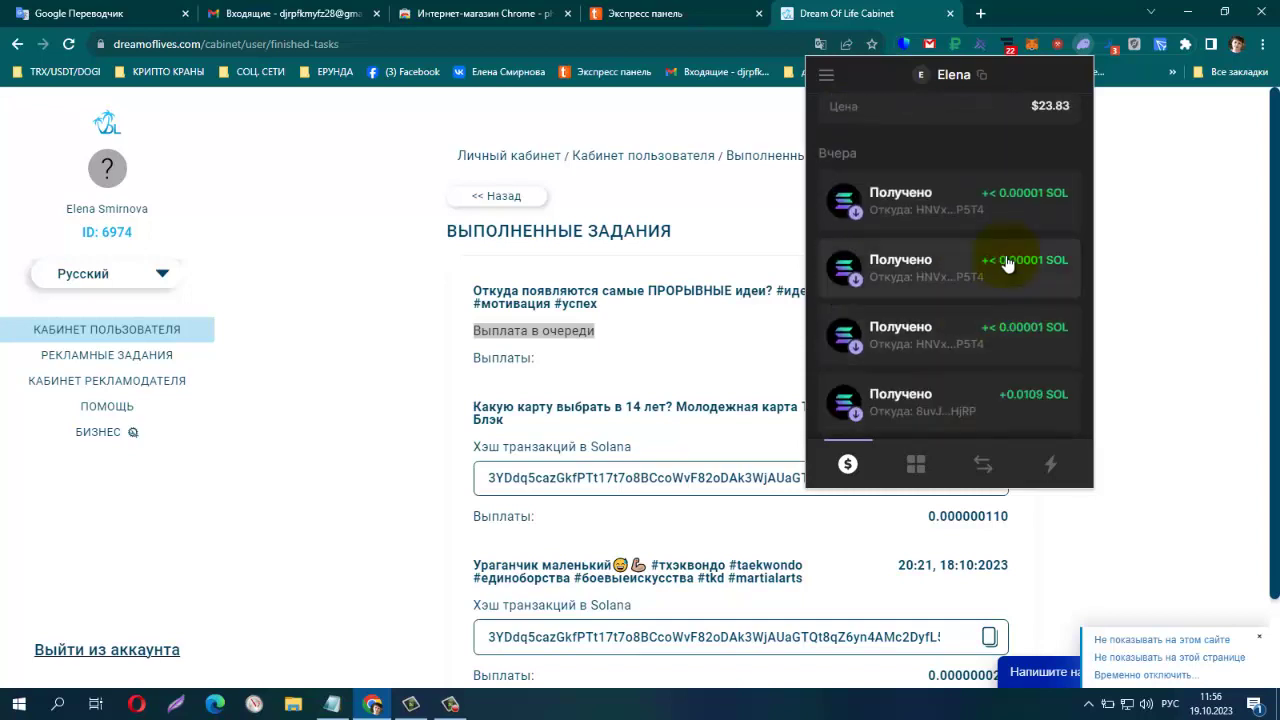
pyautogui.scroll(5, 1007, 263)
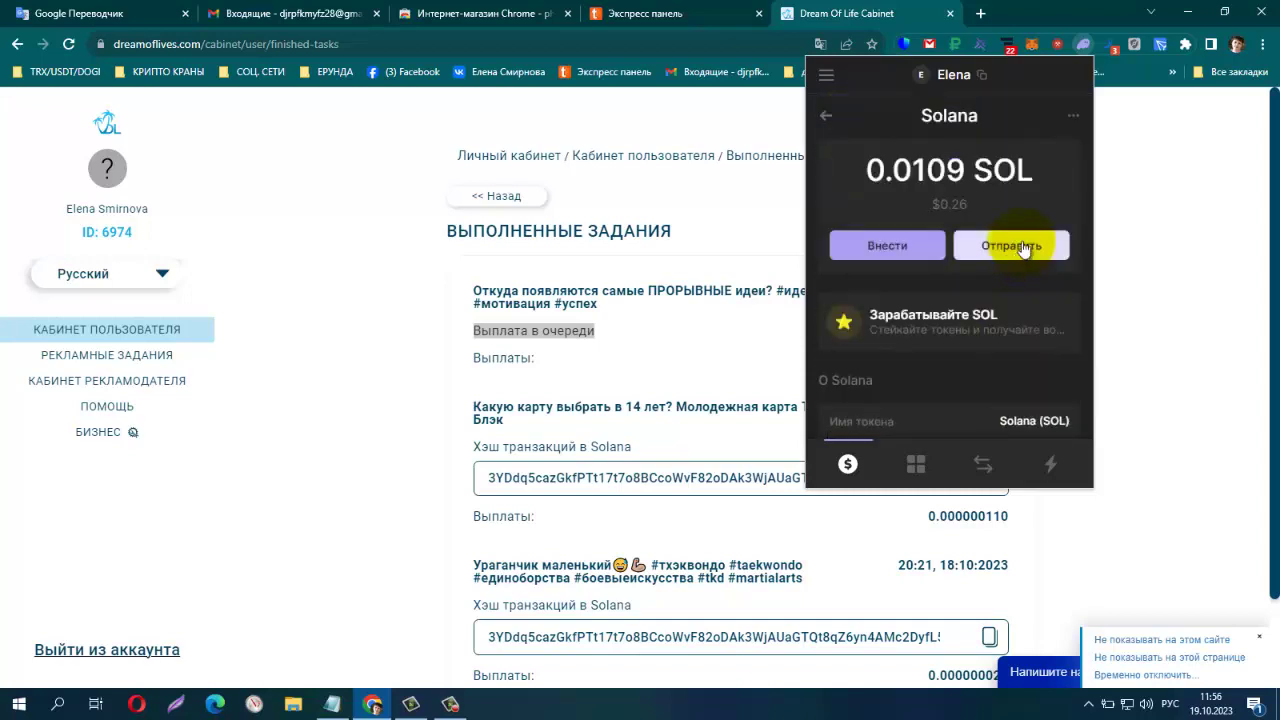
pyautogui.click(1262, 266)
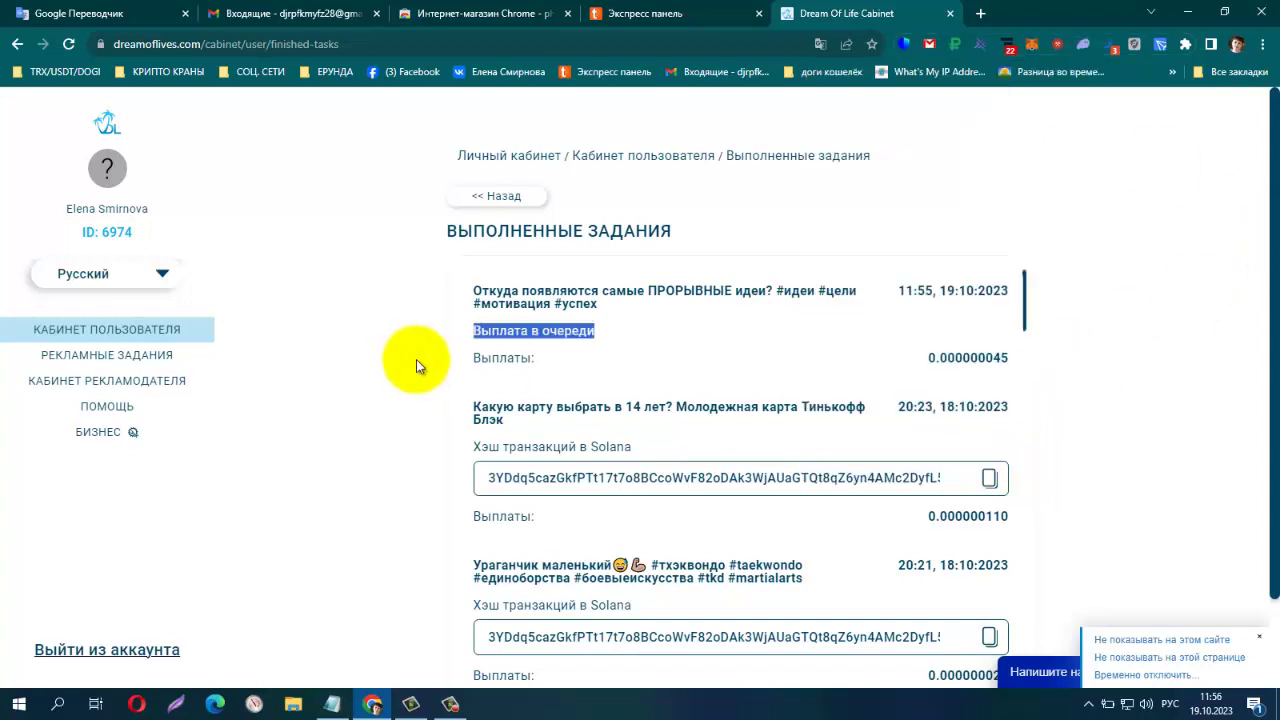
# Look through the advertising tasks, advertiser cabinet, help and business sections, dismissing the advertising banner on the help page
pyautogui.click(128, 362)
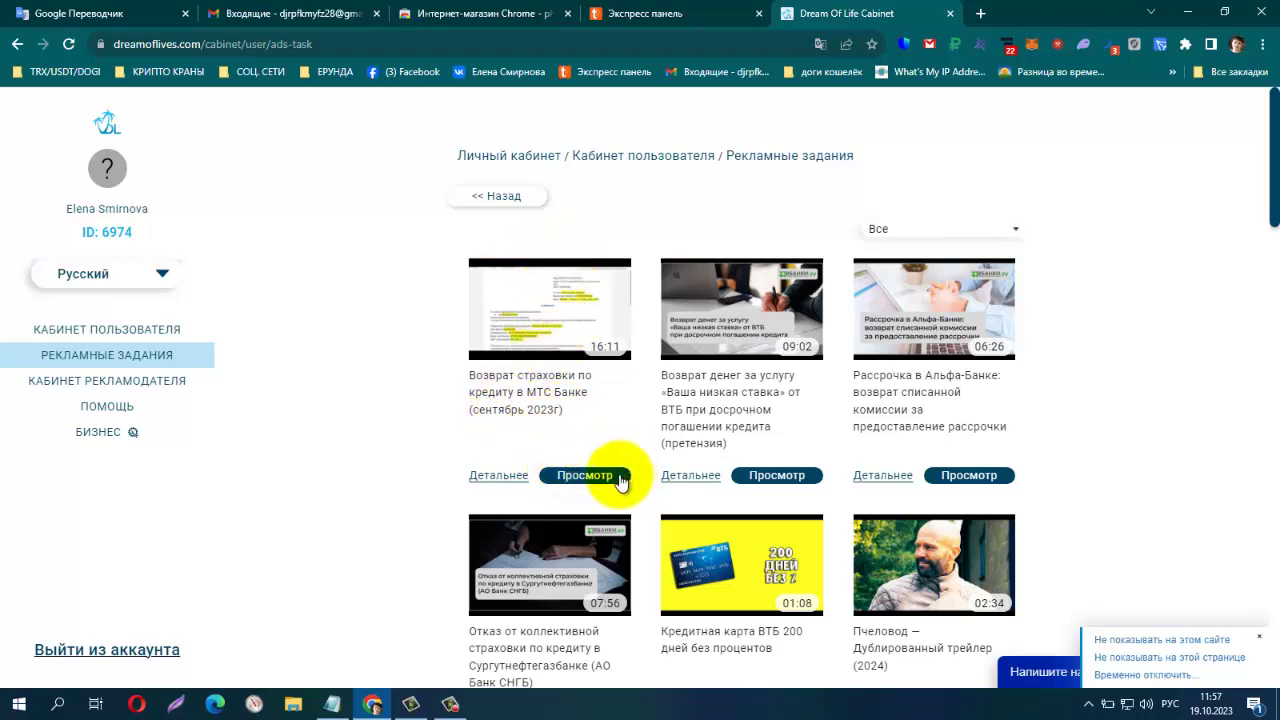
pyautogui.click(125, 385)
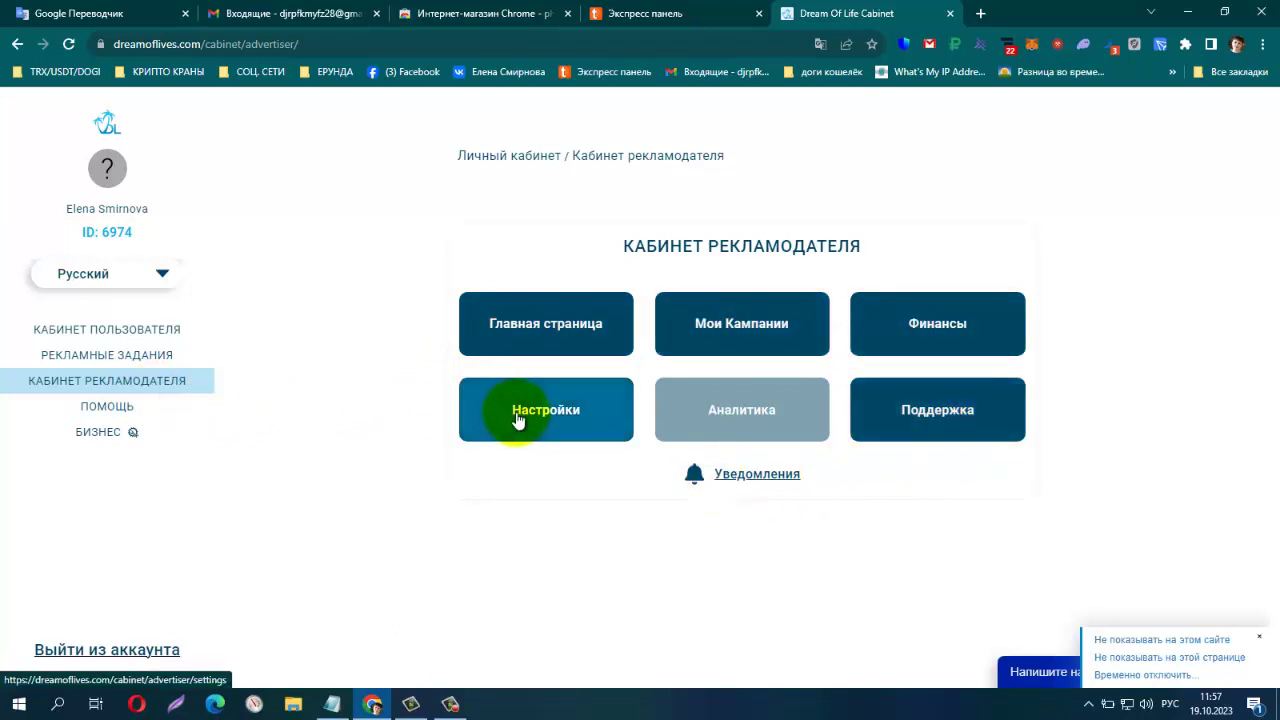
pyautogui.click(104, 408)
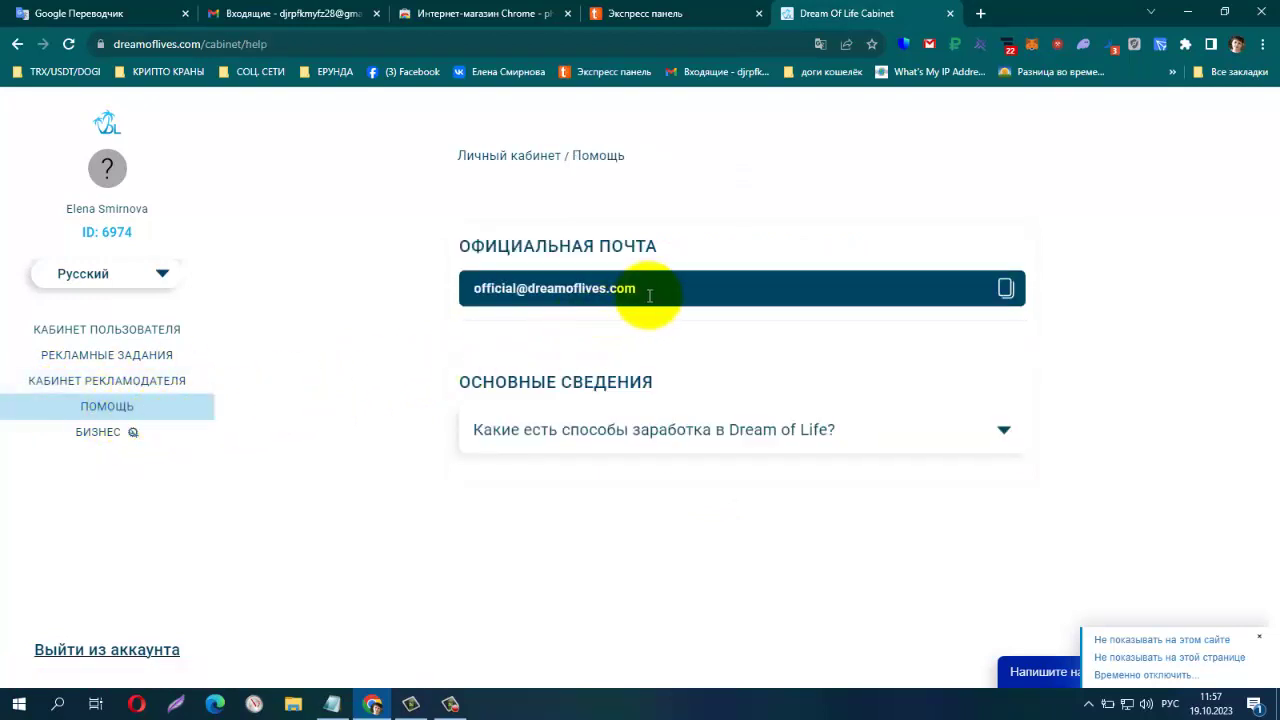
pyautogui.moveTo(622, 285); pyautogui.dragTo(443, 287)
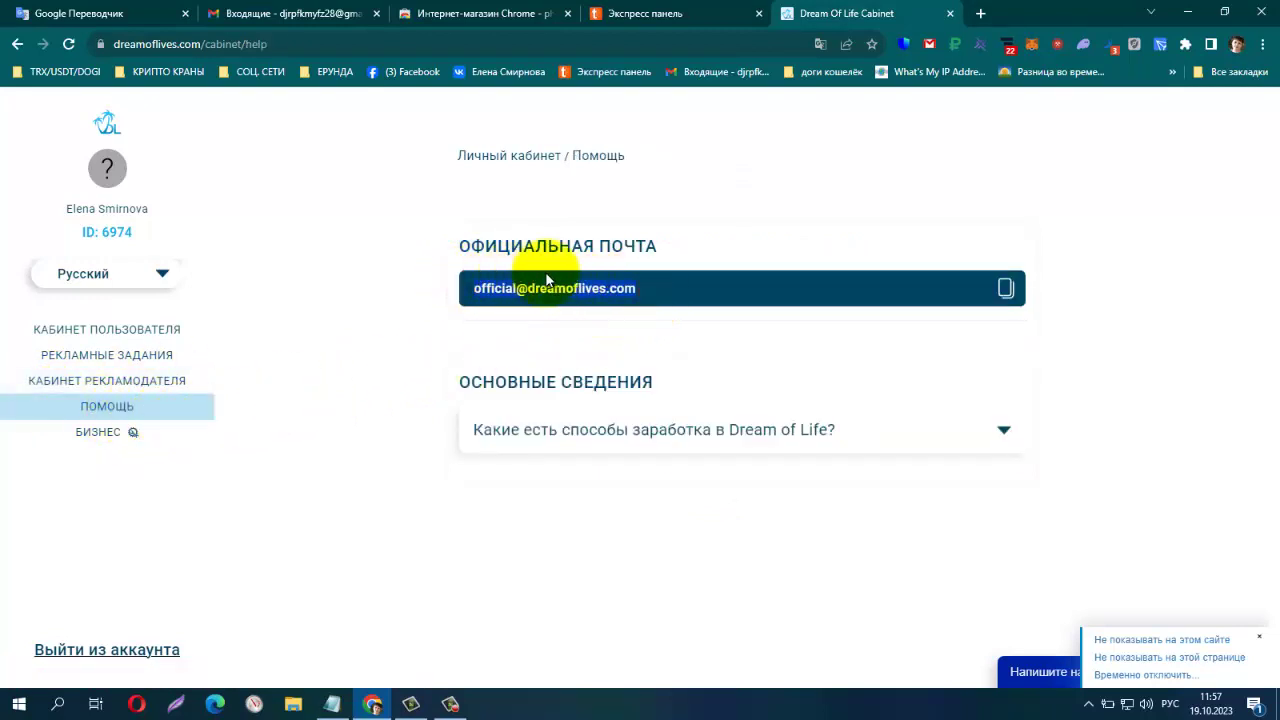
pyautogui.click(1224, 637)
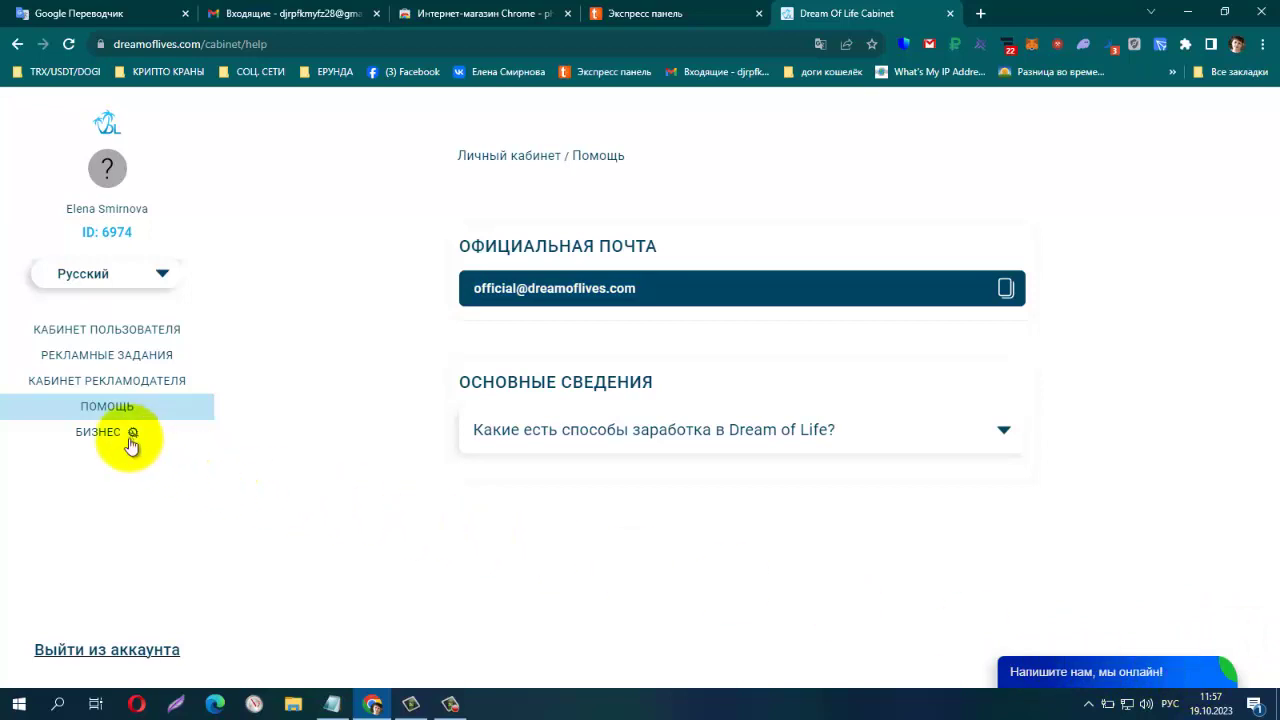
pyautogui.click(92, 434)
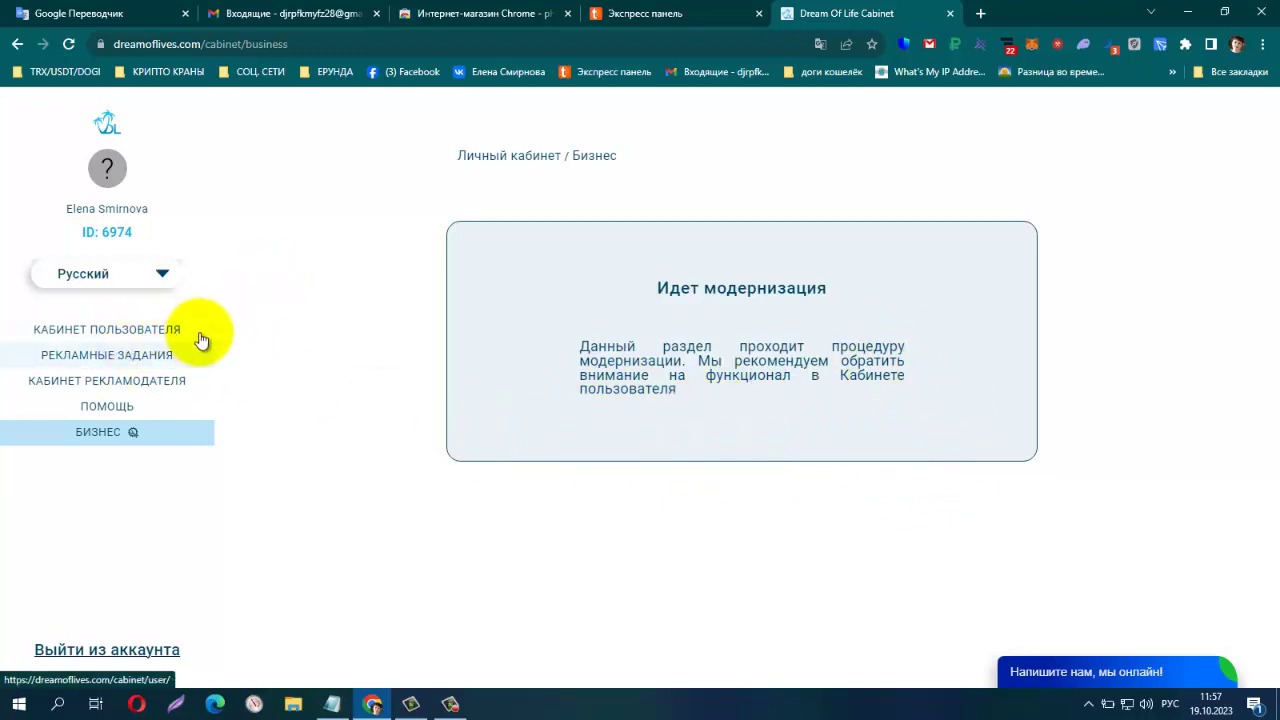
# Return to the user cabinet and open the list of completed tasks
pyautogui.click(158, 329)
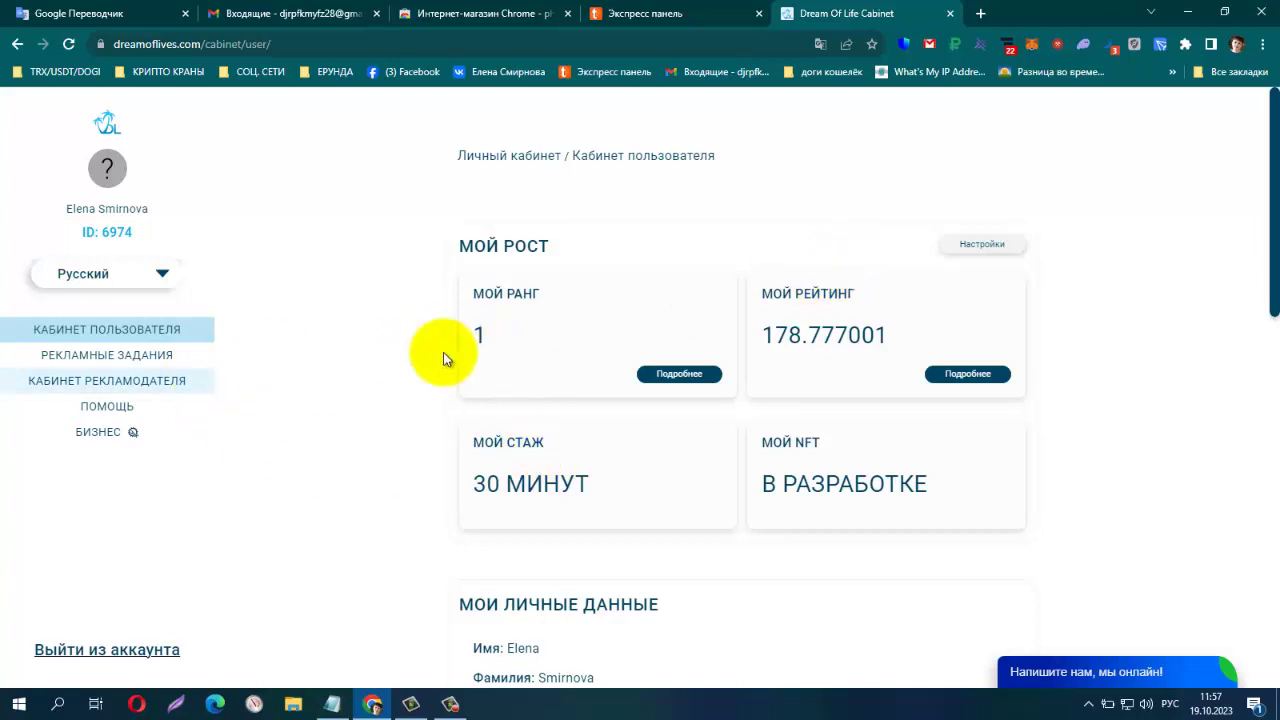
pyautogui.scroll(-10, 920, 408)
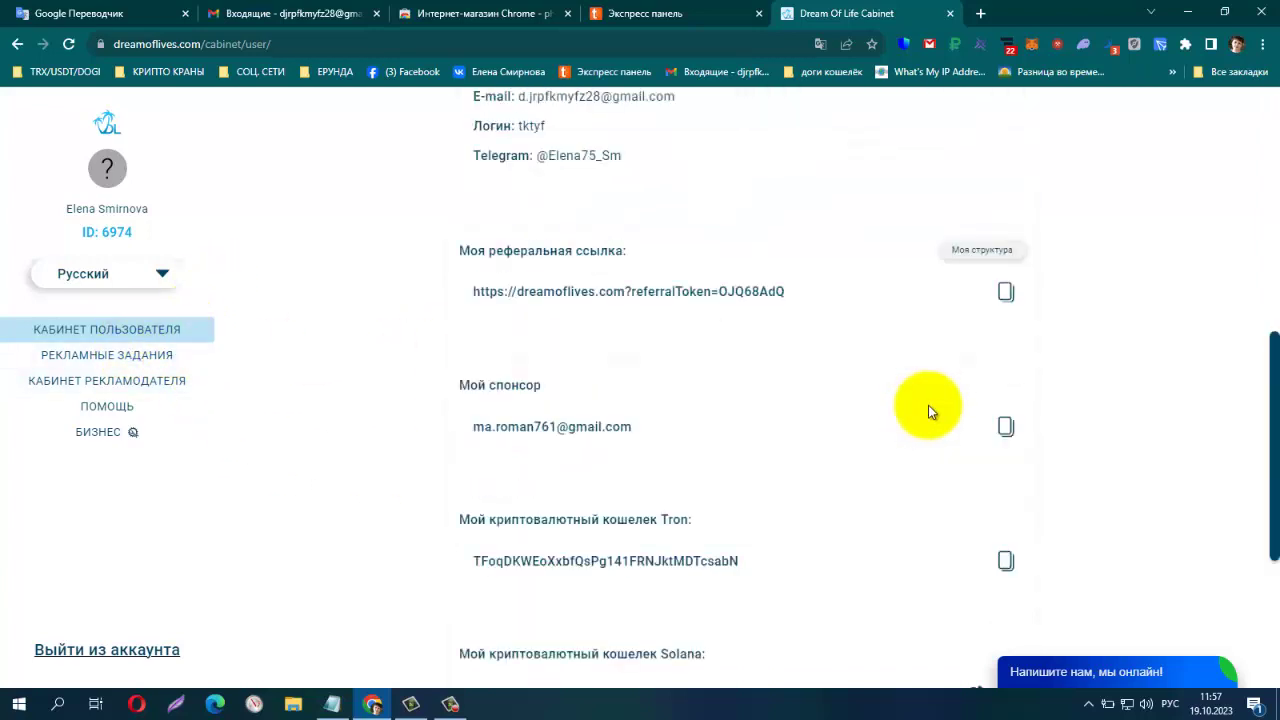
pyautogui.click(720, 551)
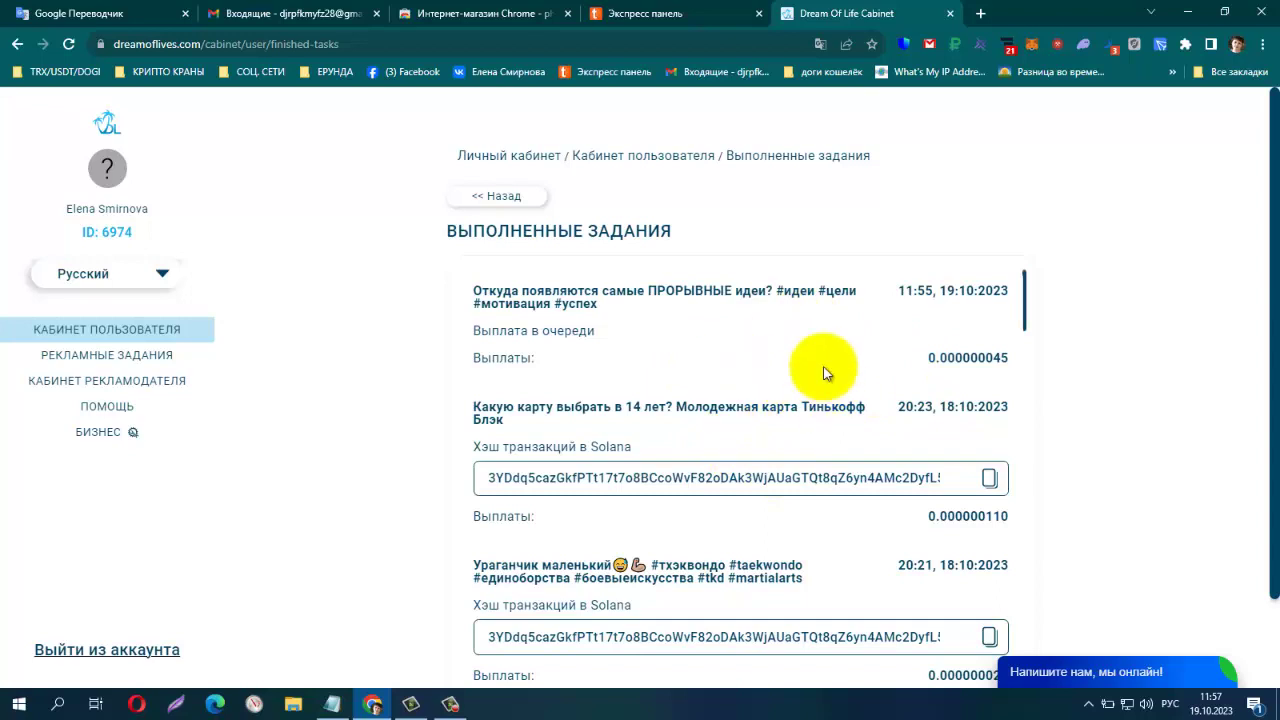
pyautogui.click(450, 706)
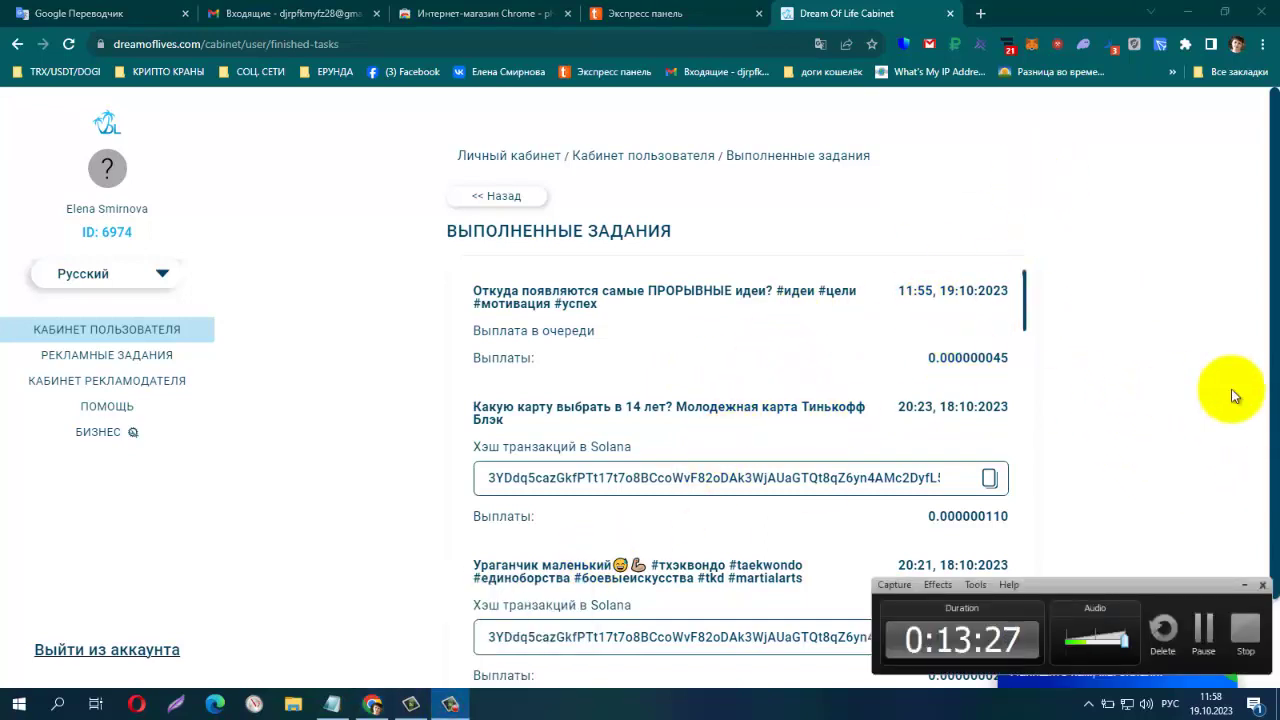
pyautogui.click(1206, 630)
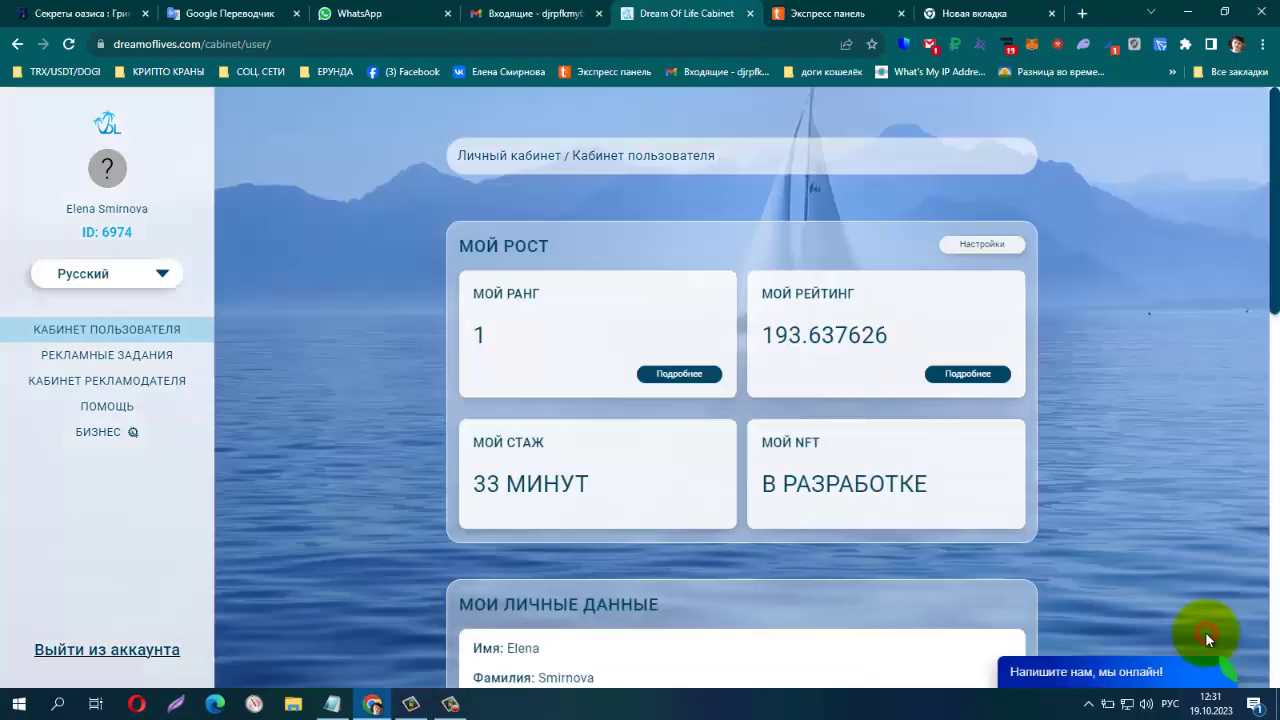
# Reopen the completed tasks from the user cabinet and review the payouts and Solana transaction hashes of the 19.10.2023 tasks
pyautogui.scroll(-10, 1206, 640)
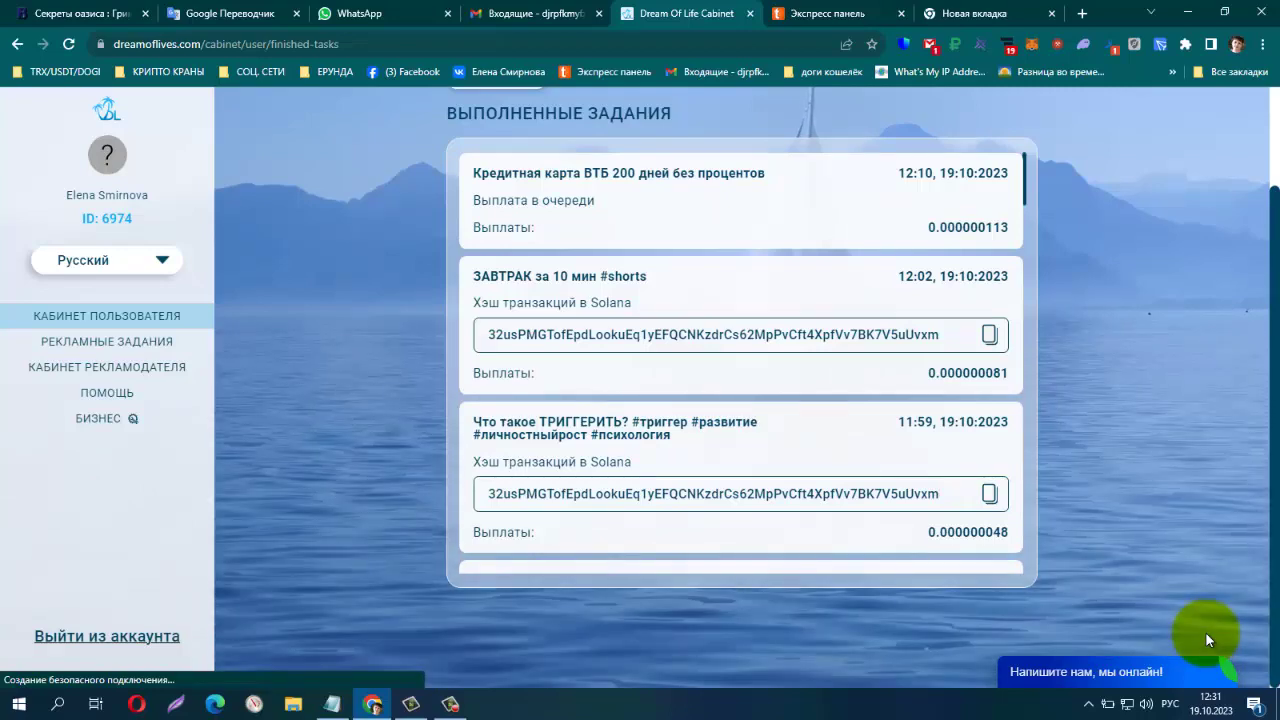
pyautogui.scroll(-2, 1207, 640)
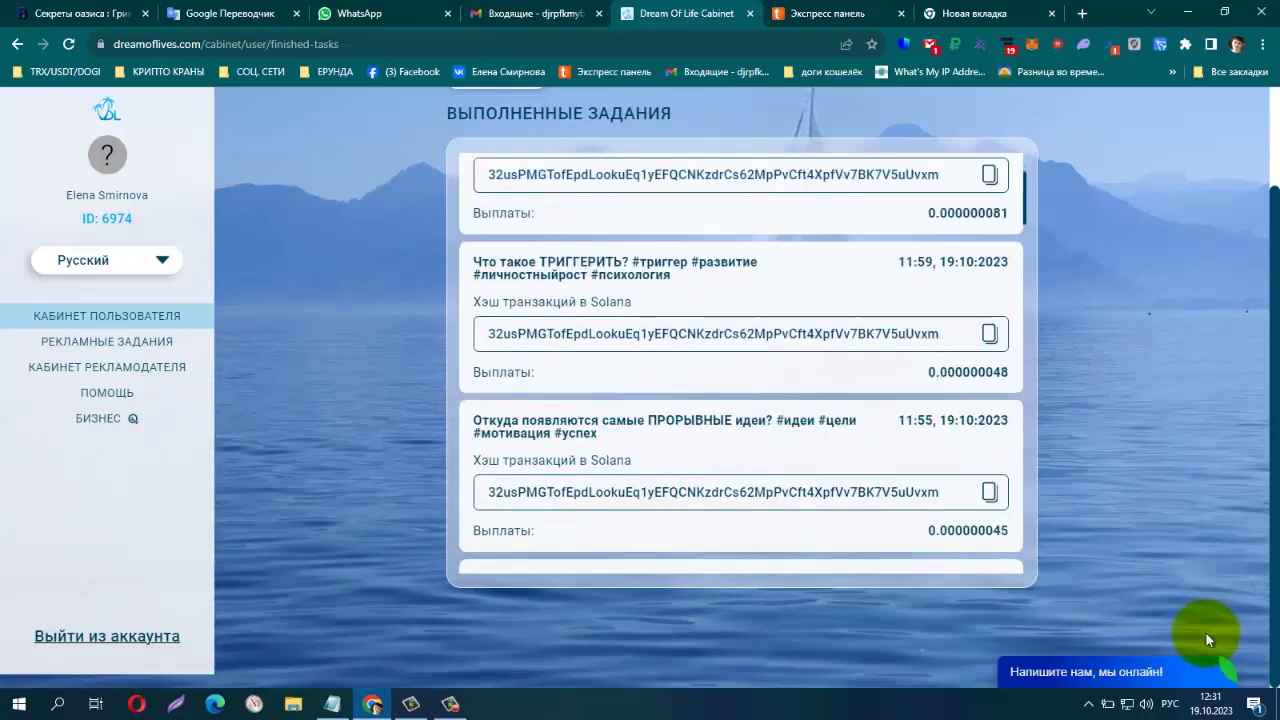
pyautogui.scroll(-1, 1207, 640)
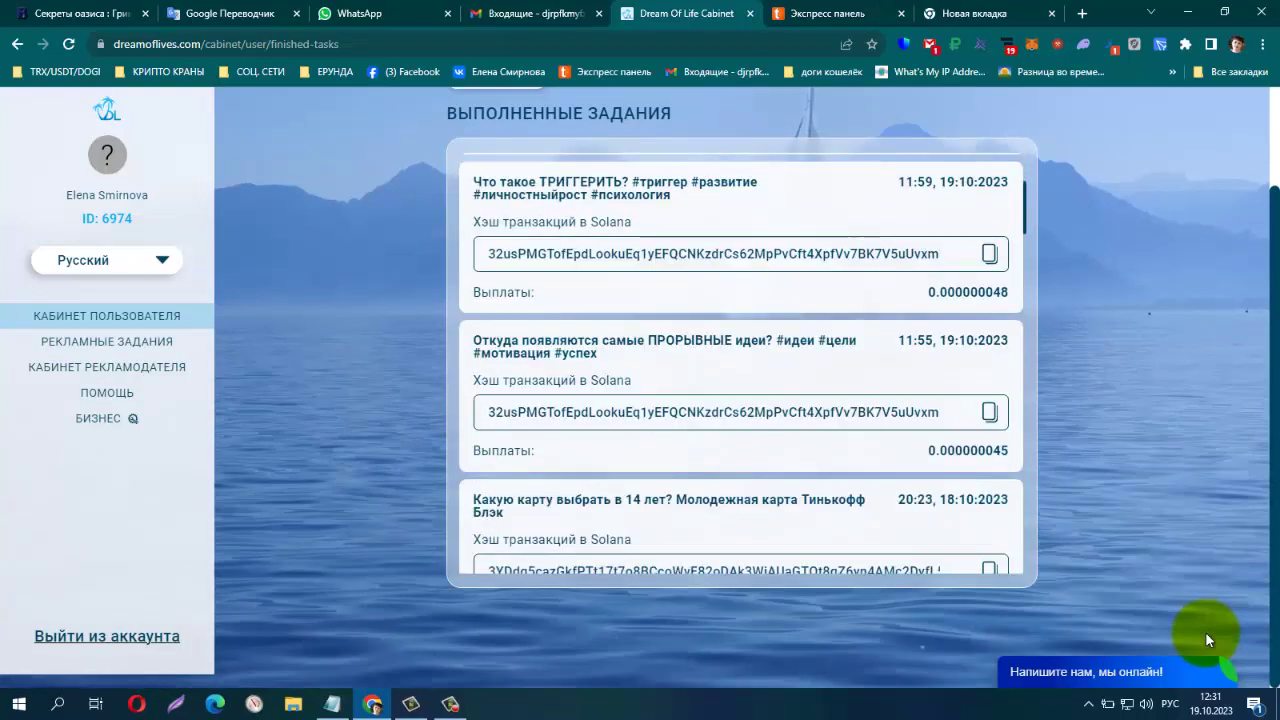
# Compare the completion dates of the 18.10.2023 and 19.10.2023 tasks in the completed tasks list, highlighting one date from each day
pyautogui.scroll(-2, 1207, 640)
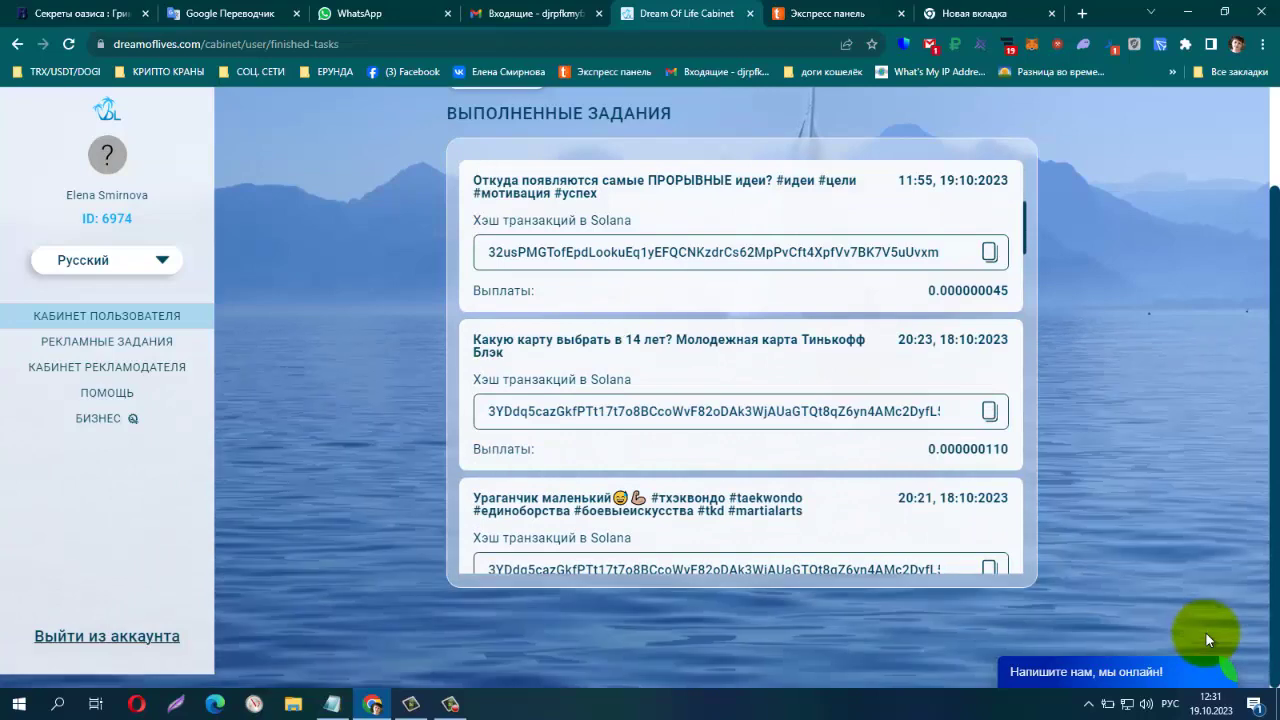
pyautogui.moveTo(940, 339); pyautogui.dragTo(1003, 339)
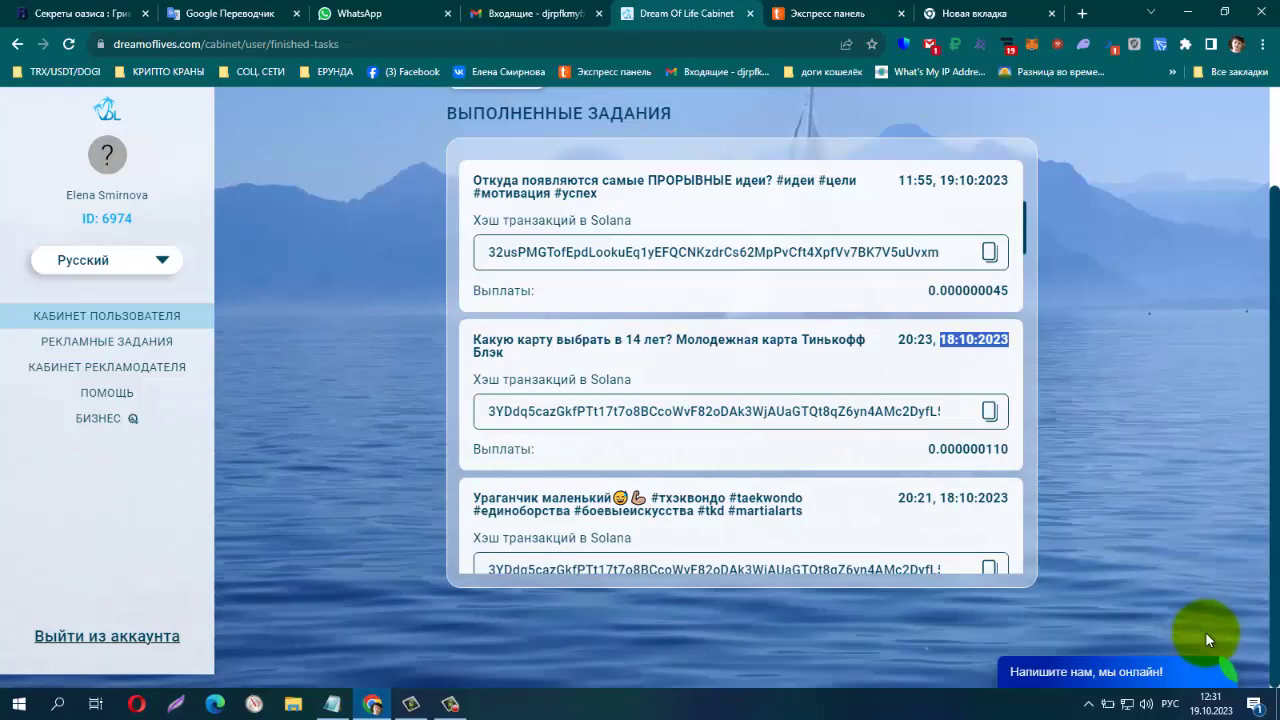
pyautogui.scroll(1, 1208, 640)
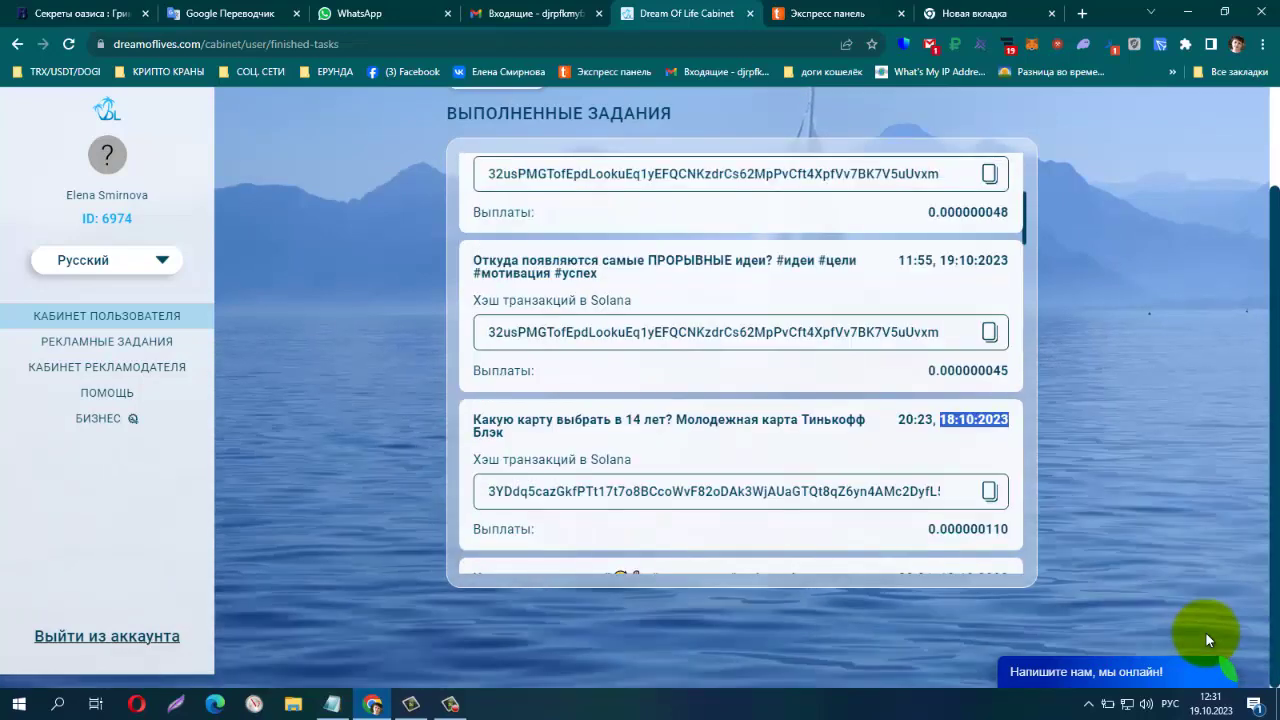
pyautogui.click(1207, 632)
pyautogui.moveTo(940, 260); pyautogui.dragTo(1008, 260)
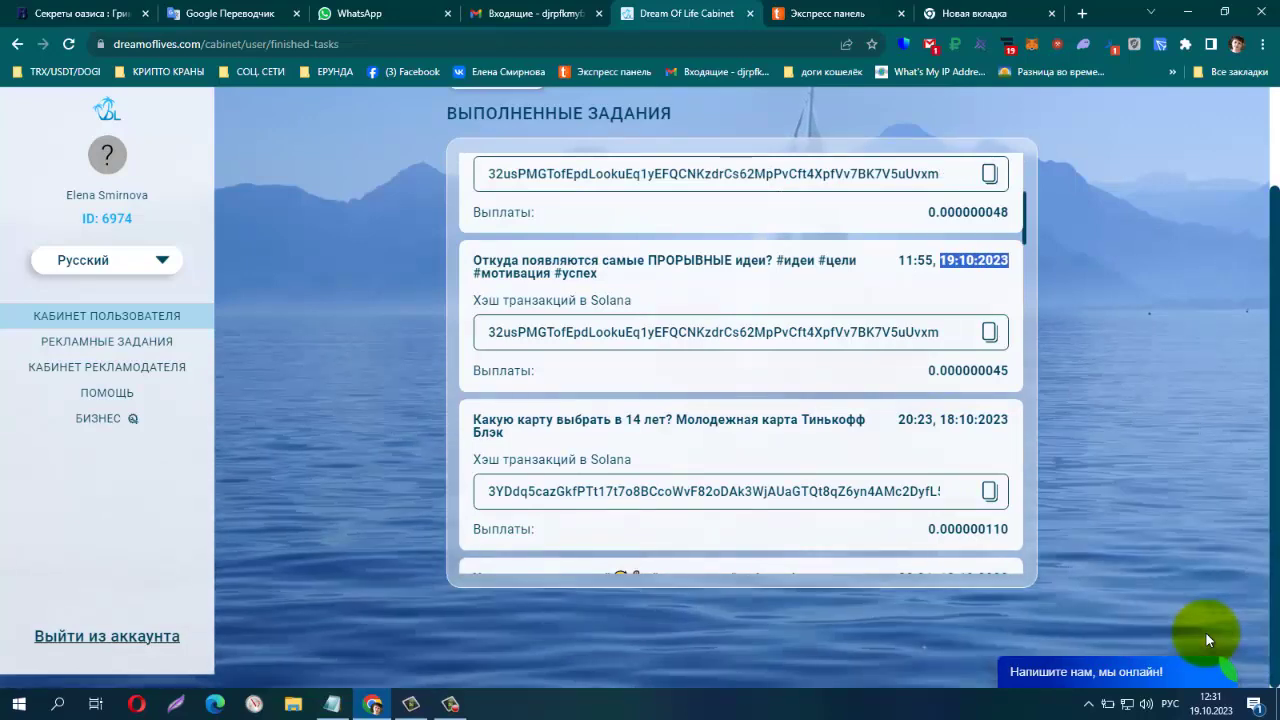
pyautogui.scroll(1, 1208, 640)
pyautogui.scroll(3, 1208, 640)
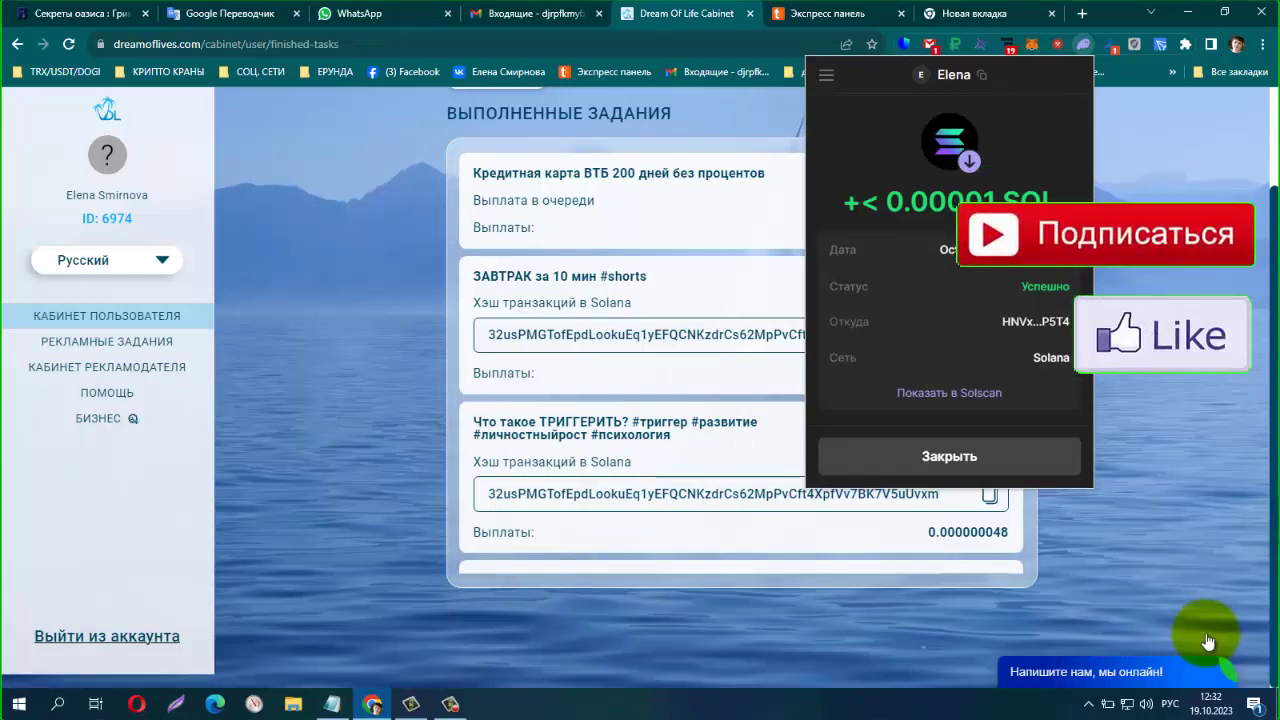
# Check the details of yesterday's latest received SOL transaction in the Phantom wallet, return to the Solana overview, and close the wallet
pyautogui.press('Escape')
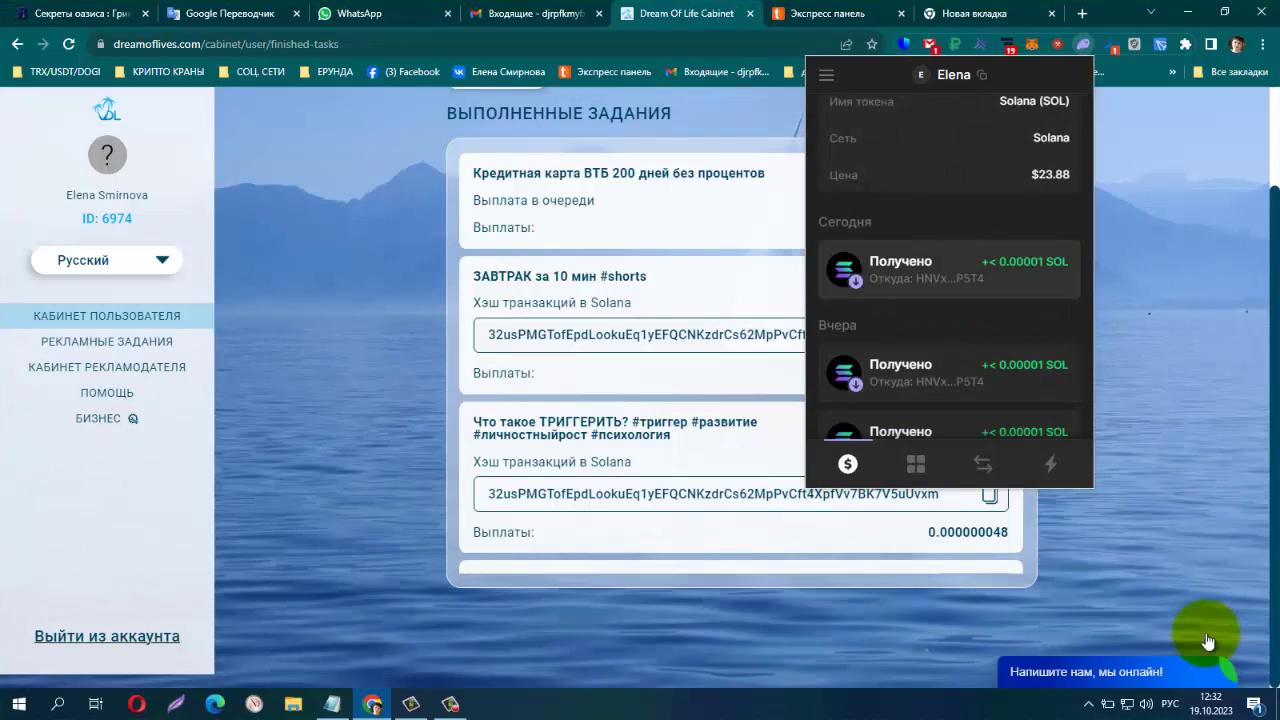
pyautogui.press('Return')
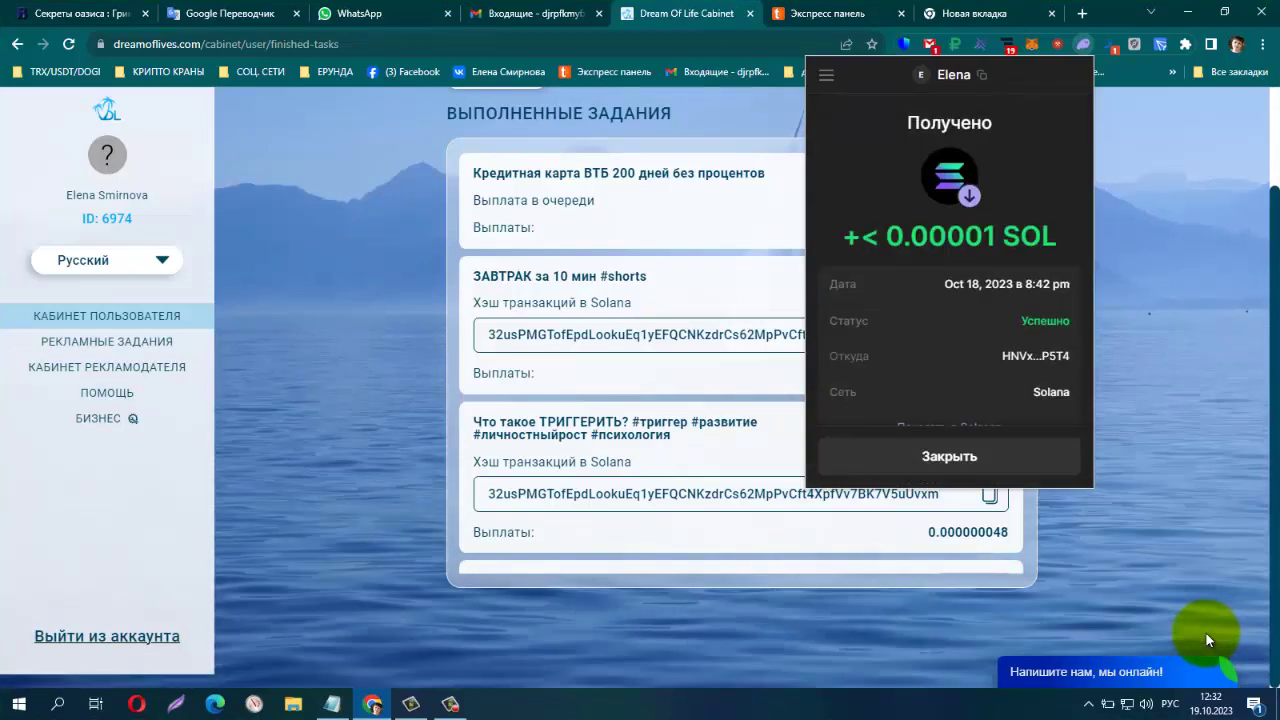
pyautogui.press('Tab')
pyautogui.press('Return')
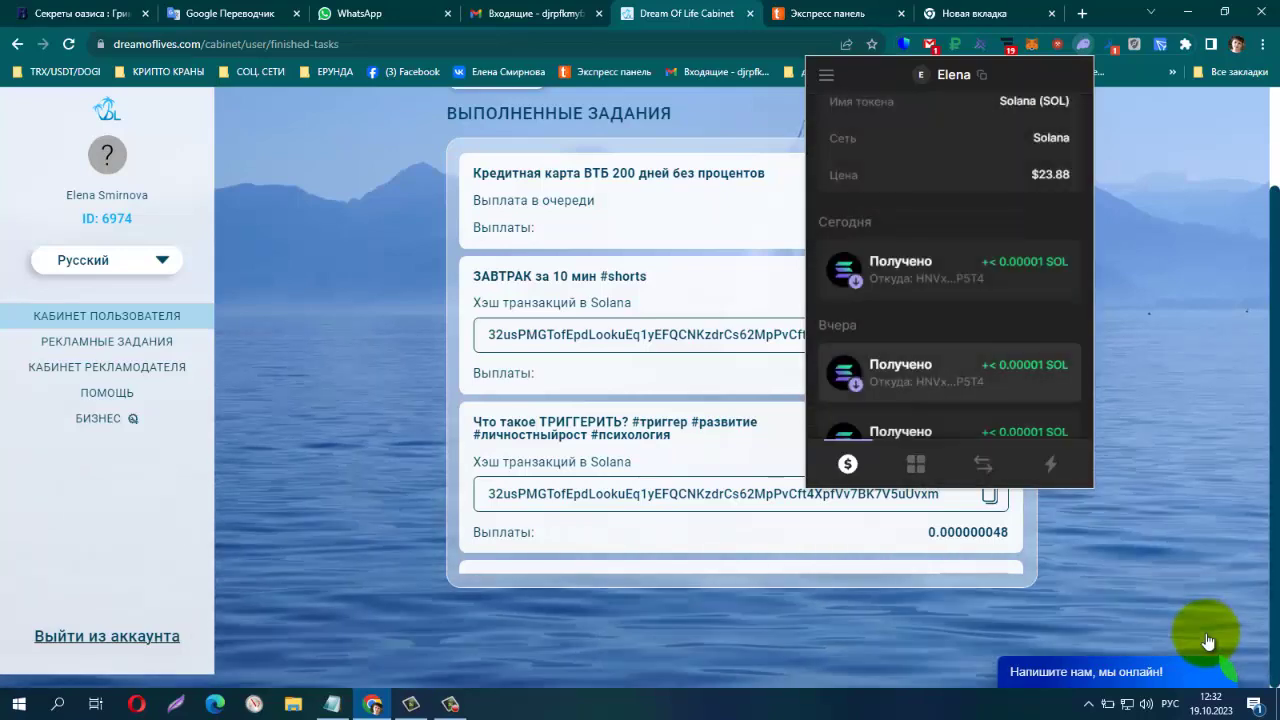
pyautogui.press('Up')
pyautogui.press('Up')
pyautogui.press('Up')
pyautogui.press('Up')
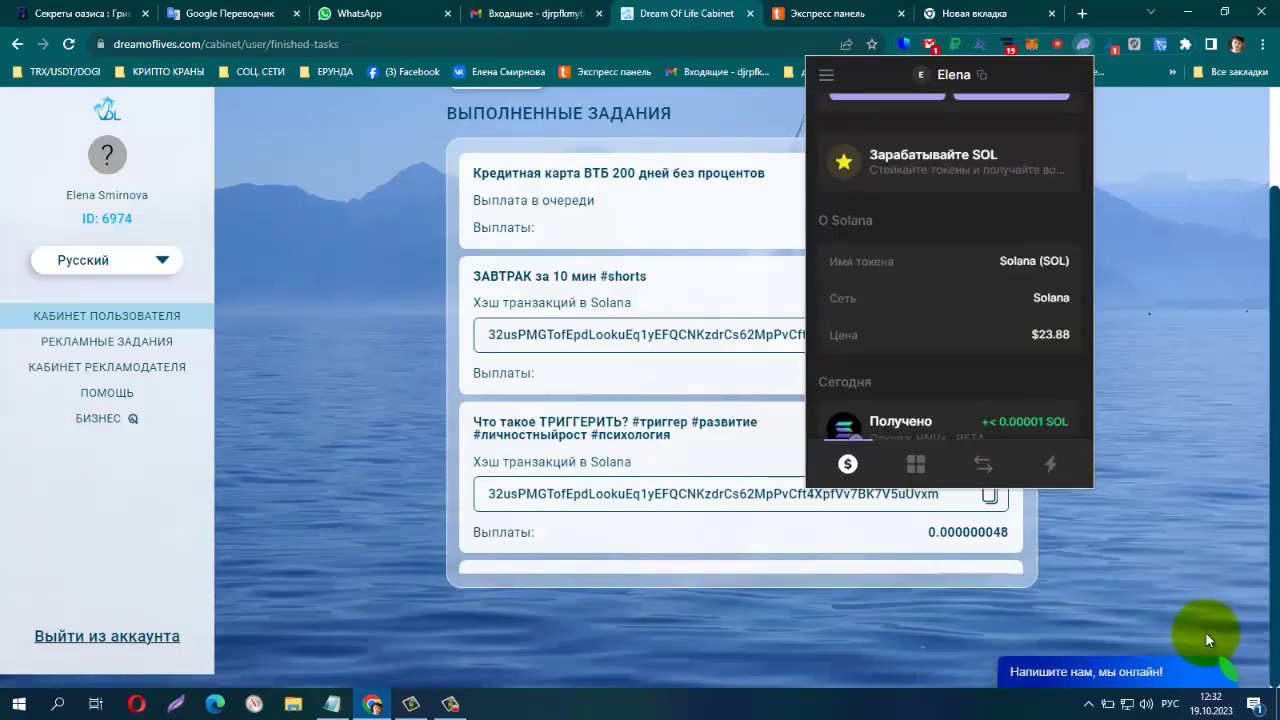
pyautogui.press('Escape')
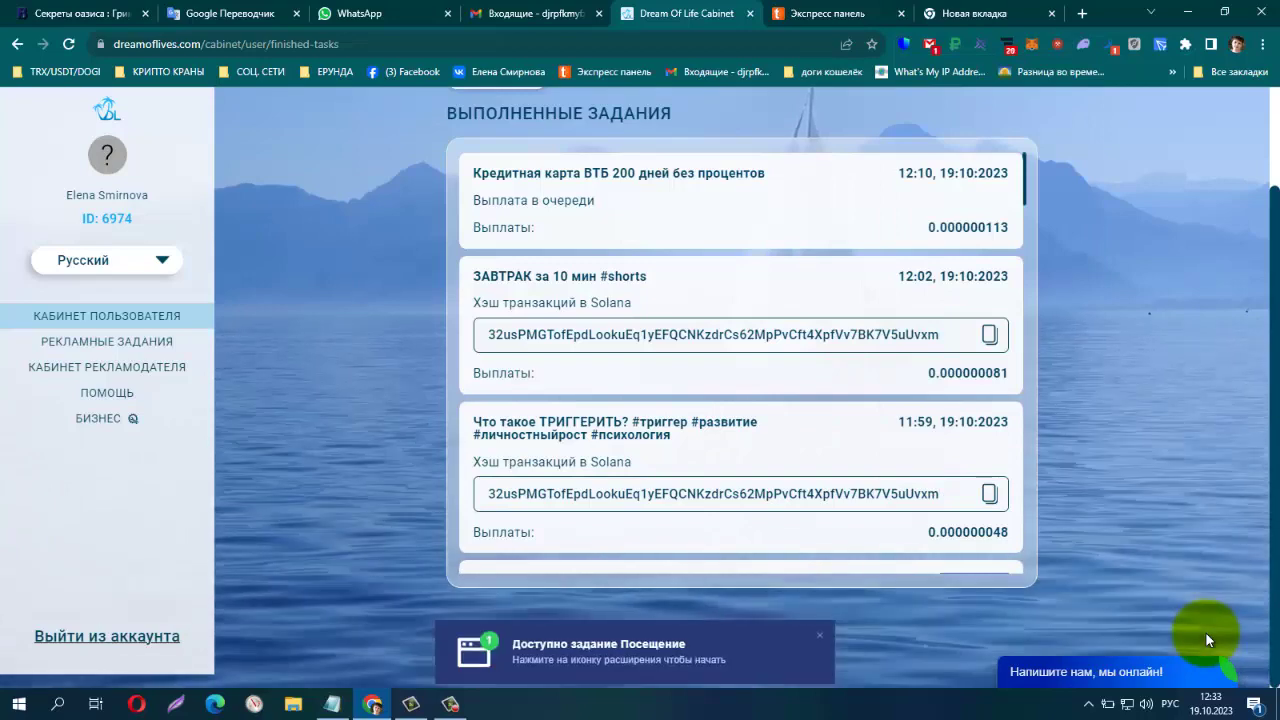
# Return to the user cabinet and review the growth statistics, personal data and referral link sections
pyautogui.scroll(2, 1208, 640)
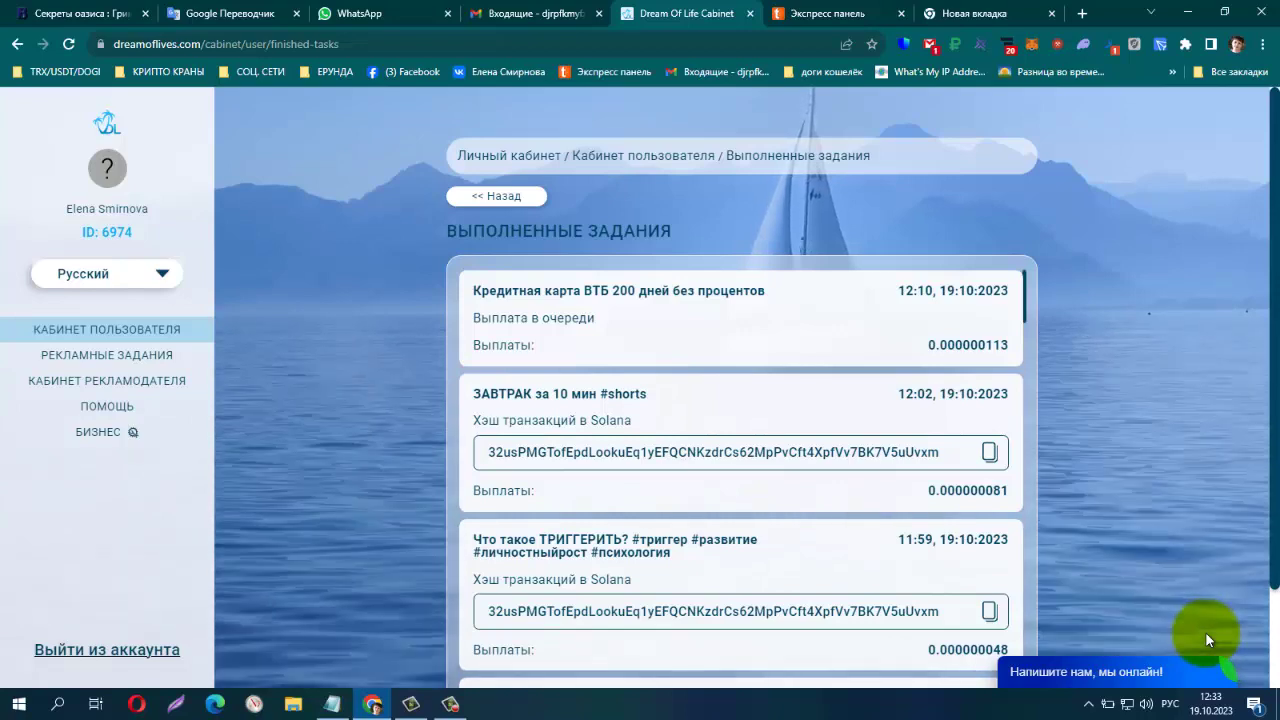
pyautogui.click(107, 329)
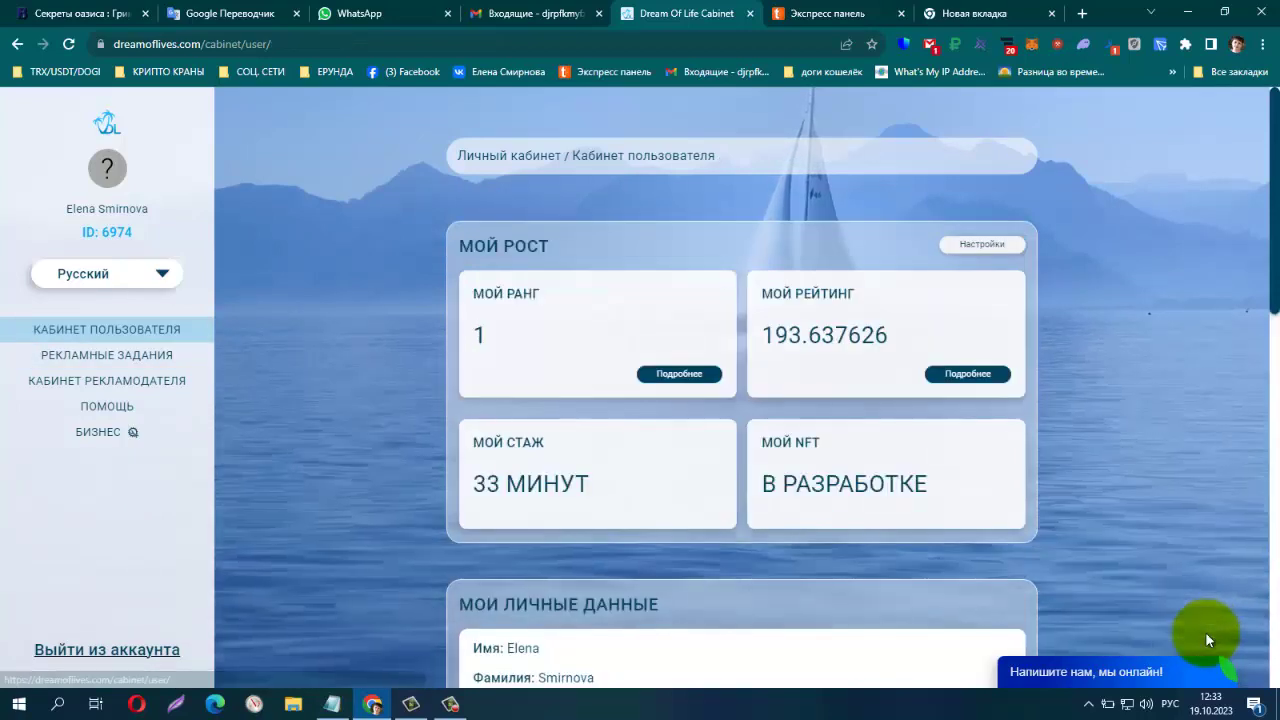
pyautogui.scroll(-10, 1208, 640)
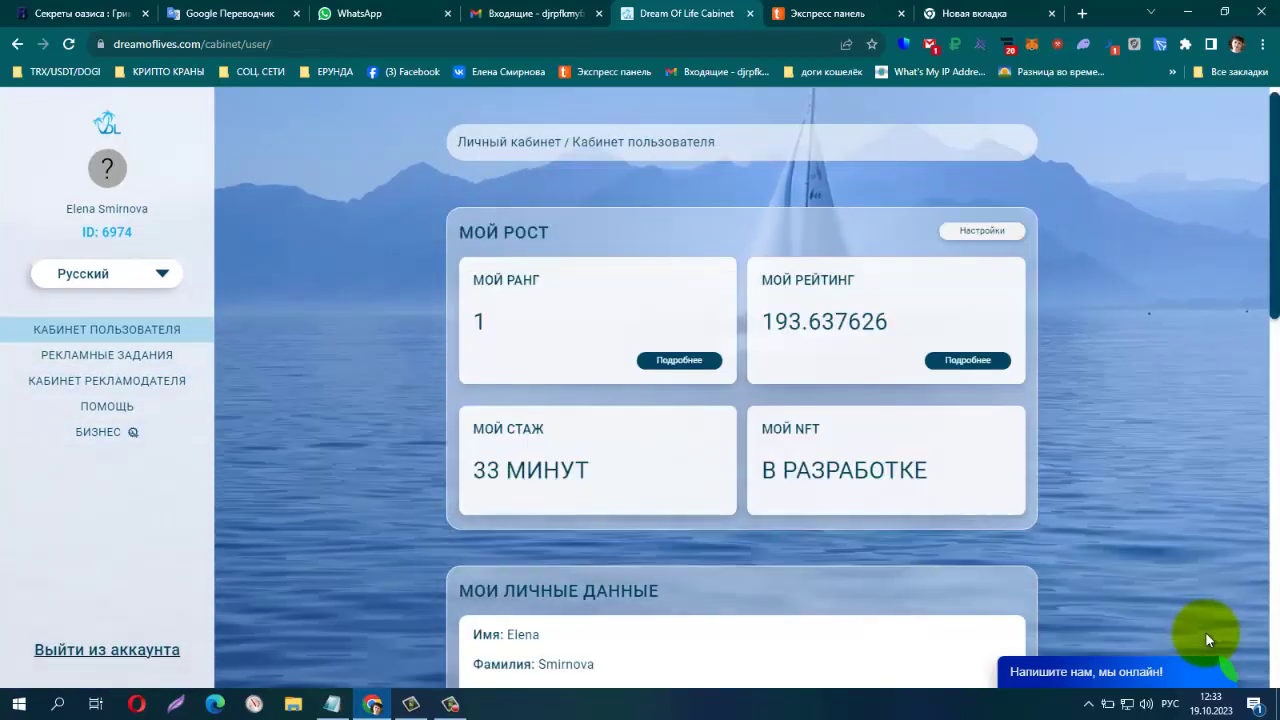
pyautogui.scroll(-3, 1207, 640)
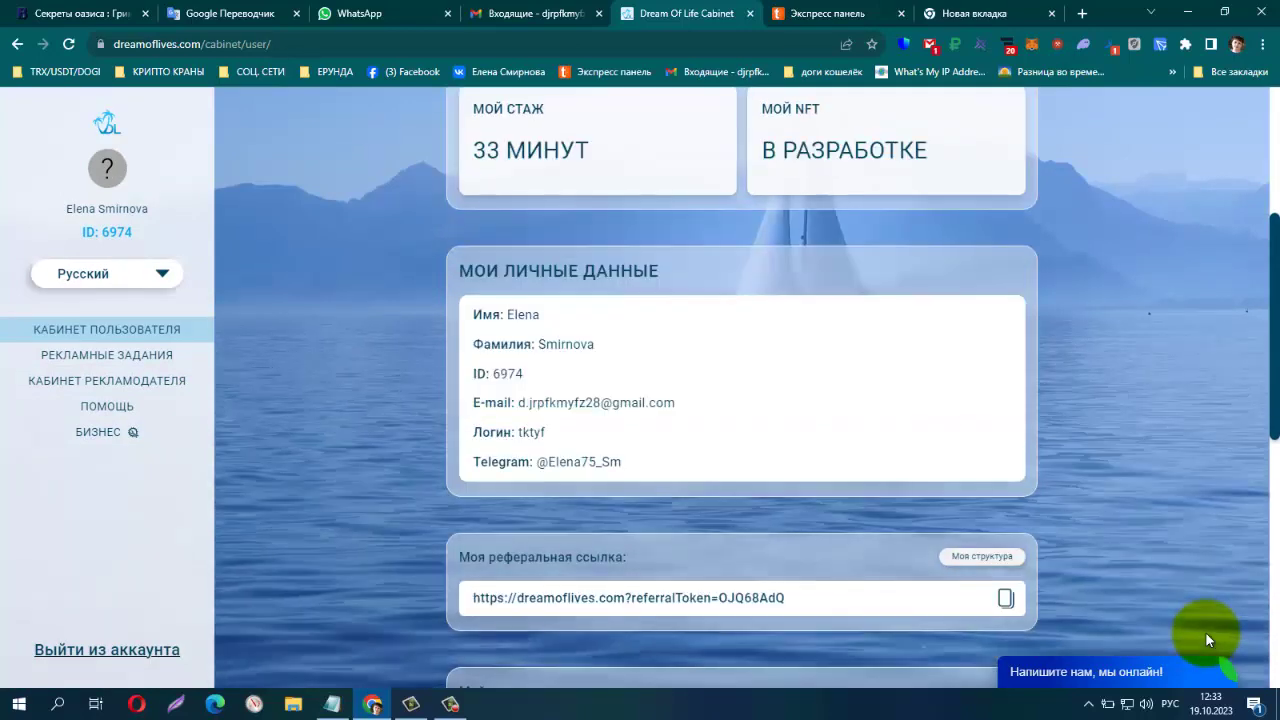